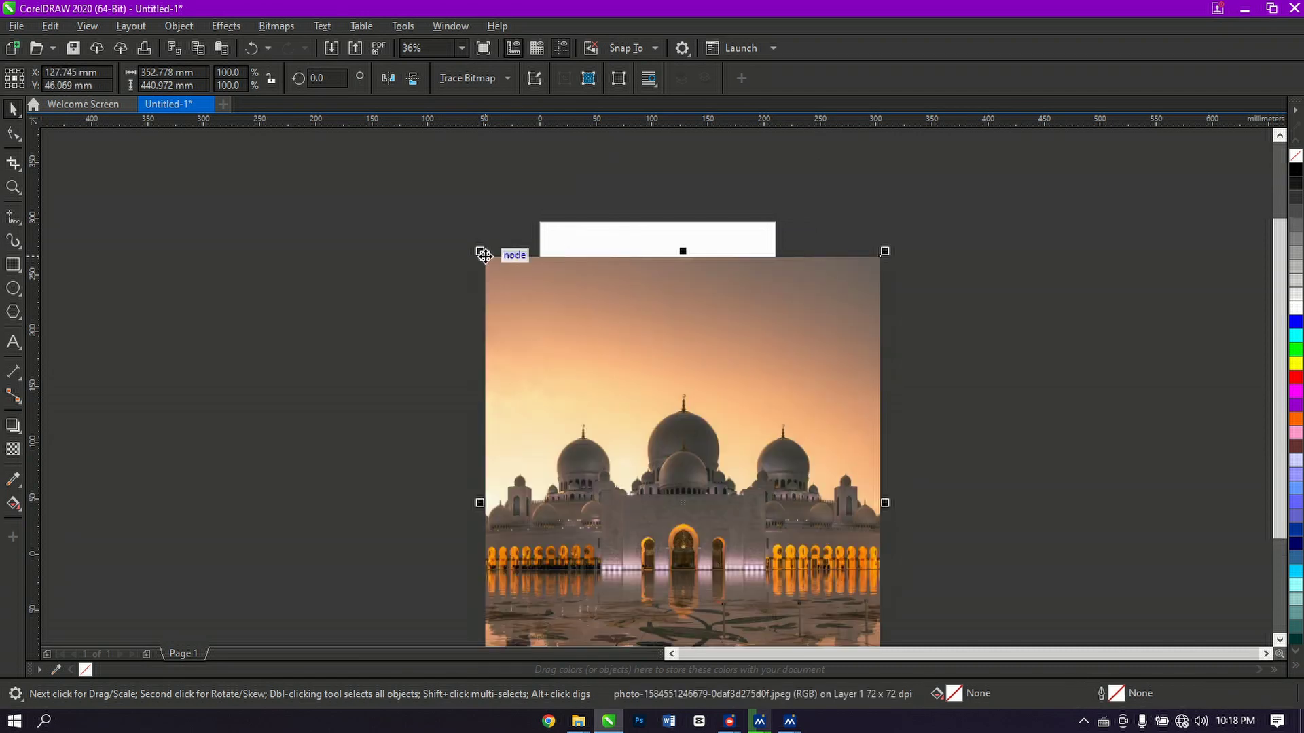
Center the mosque photo on the page and draw a rectangle about 228 by 71 mm over its lower part
key("p")
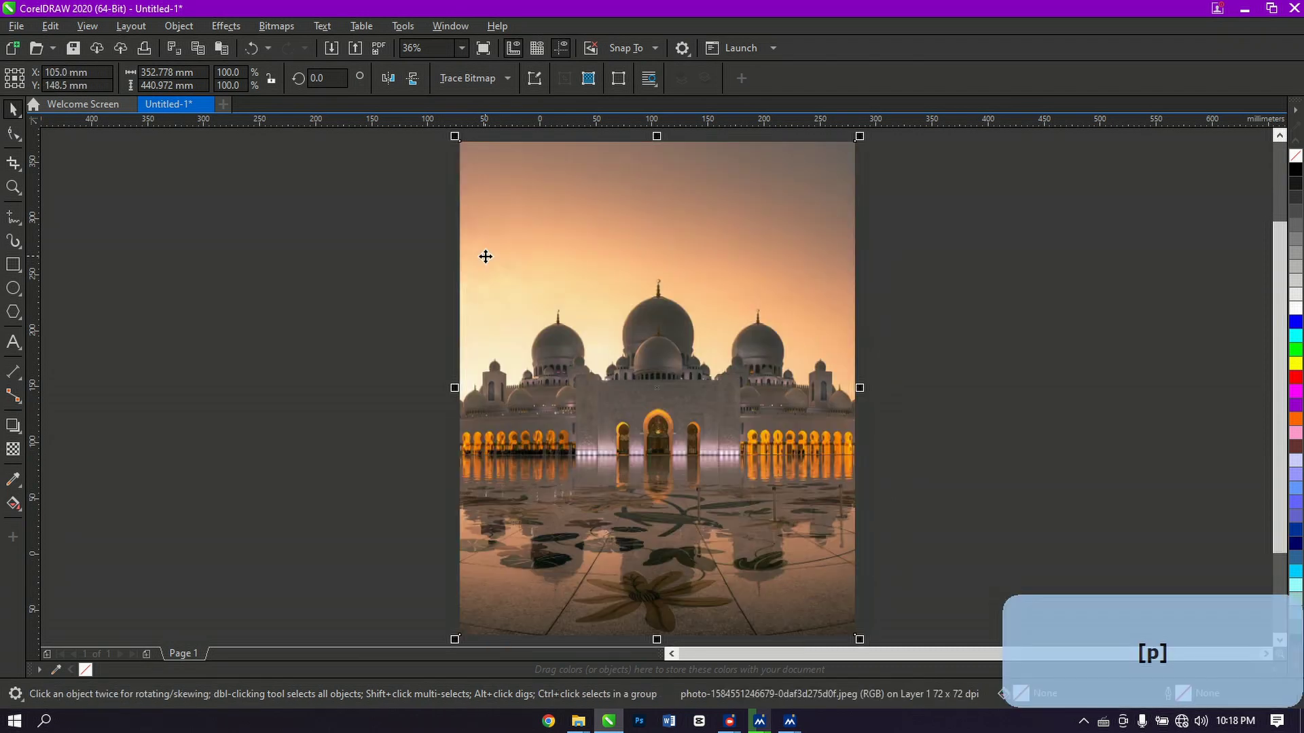
left_click(419, 282)
left_click(12, 267)
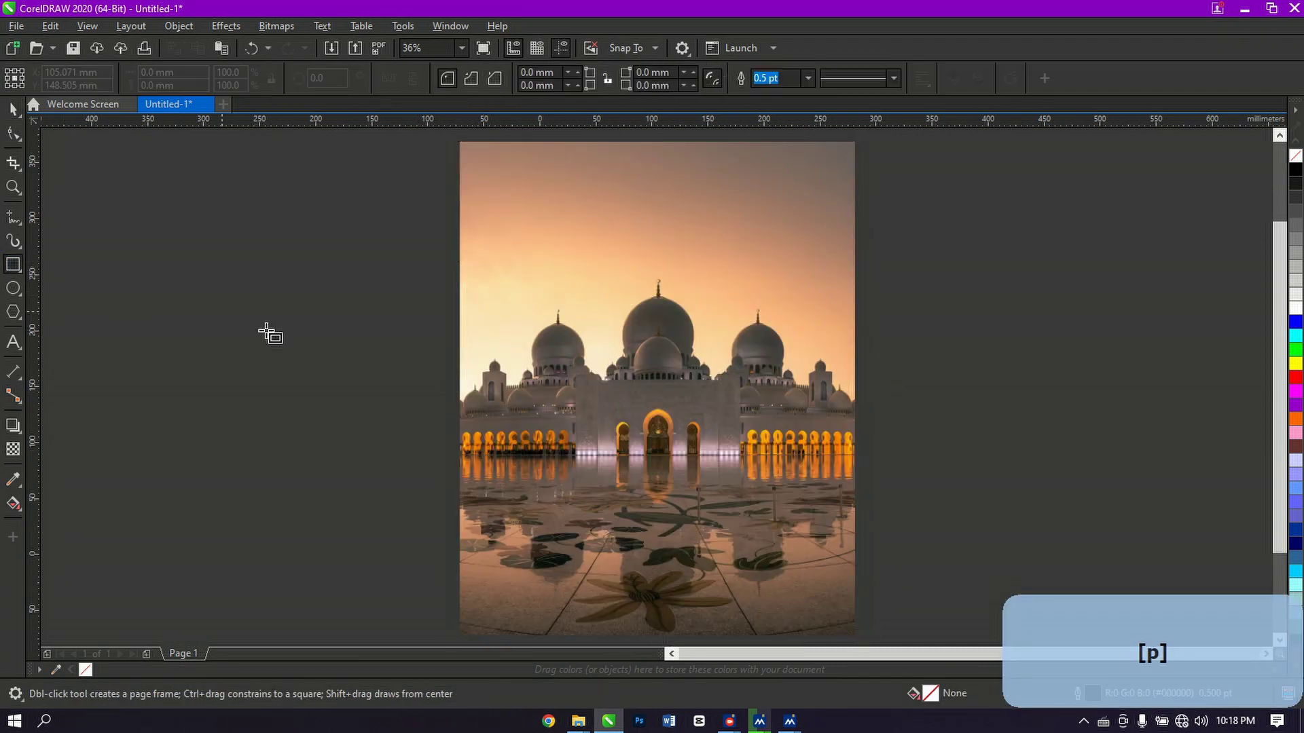
left_click_drag(520, 447, 774, 526)
key("space")
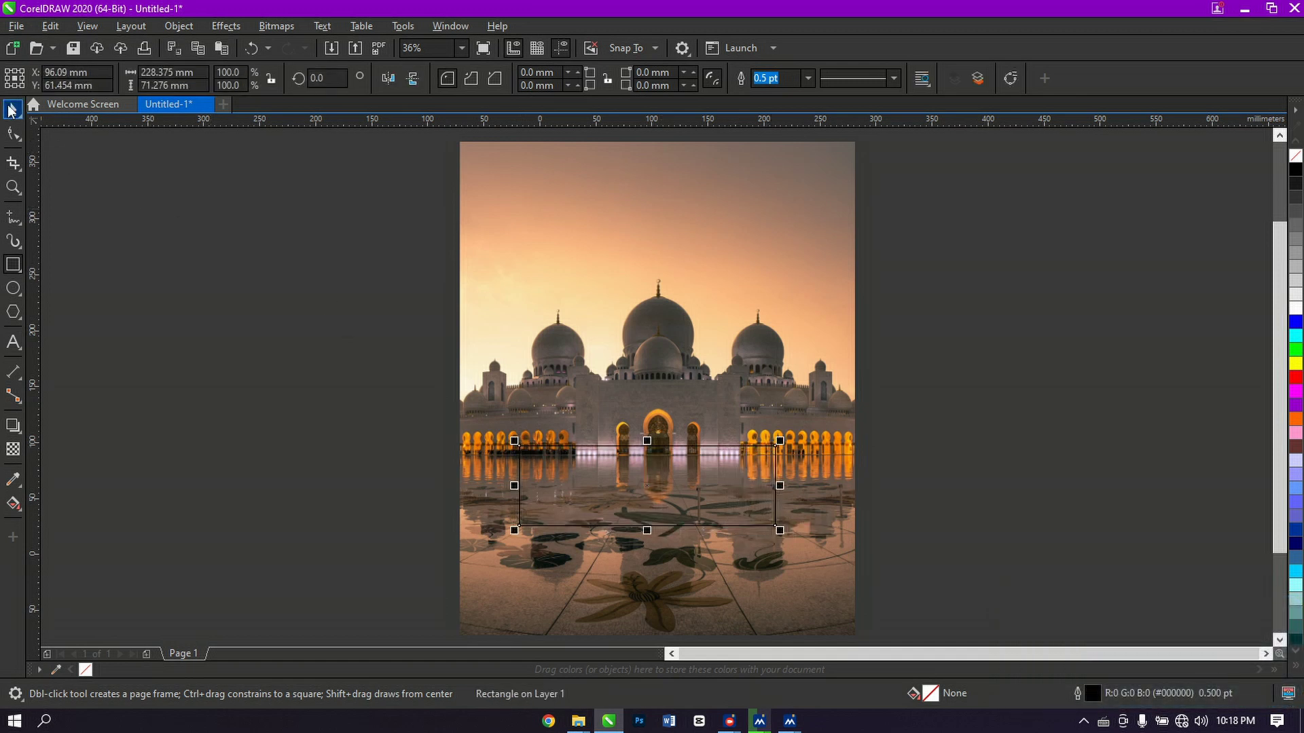
Align the rectangle horizontally with the center of the photo
left_click(598, 407, "shift")
key("c")
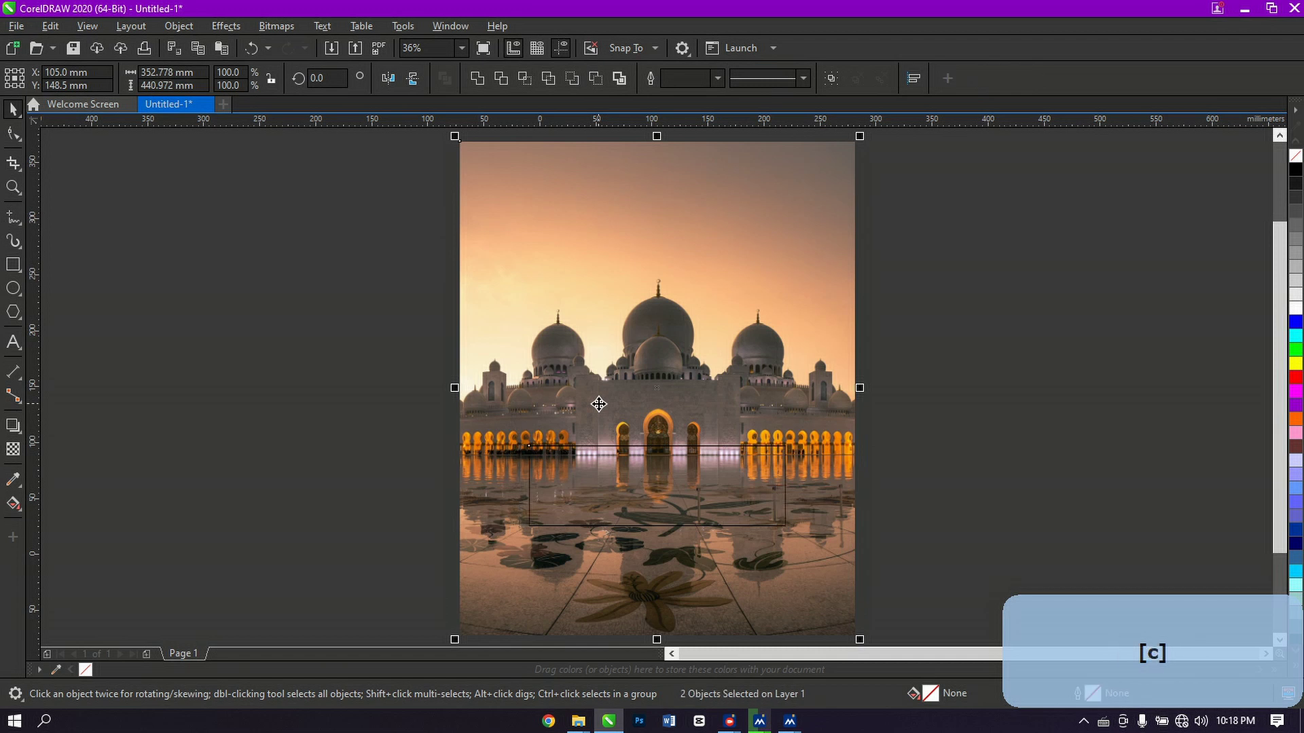
left_click(424, 457)
Copy the mosque photo
left_click(651, 317)
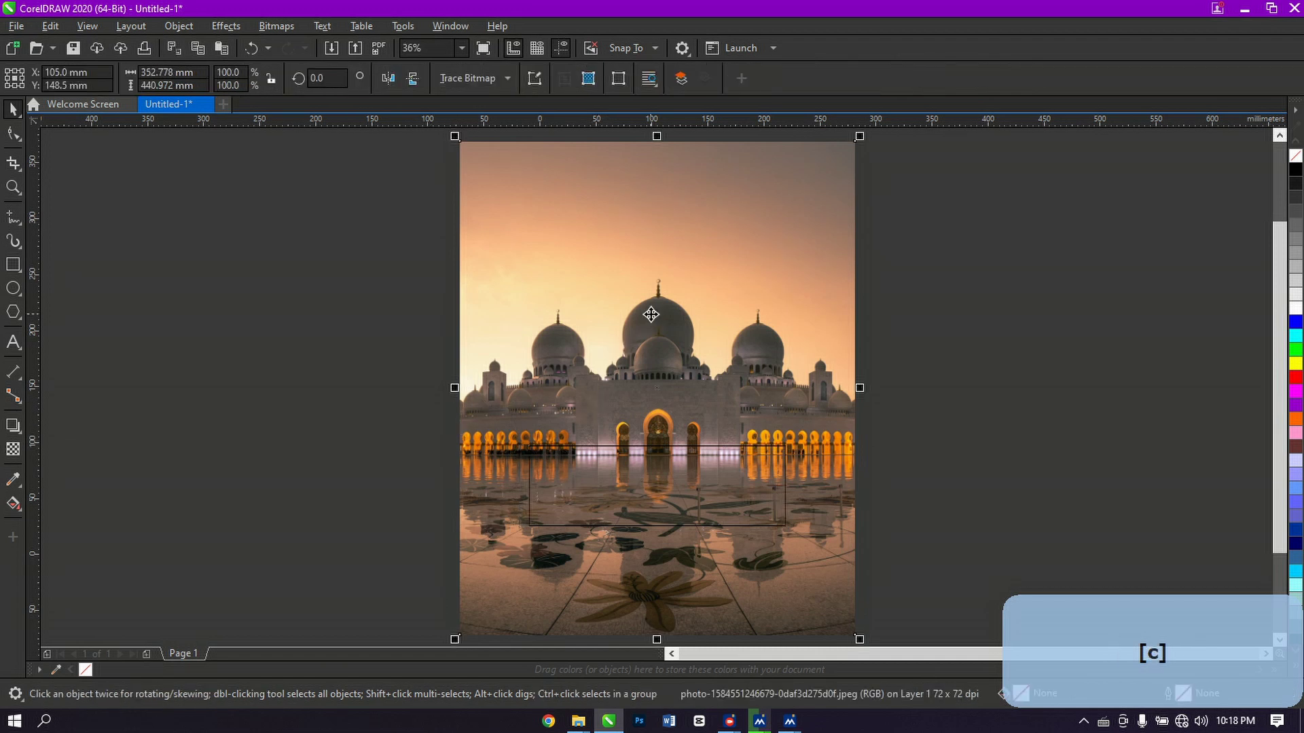
right_click(633, 231)
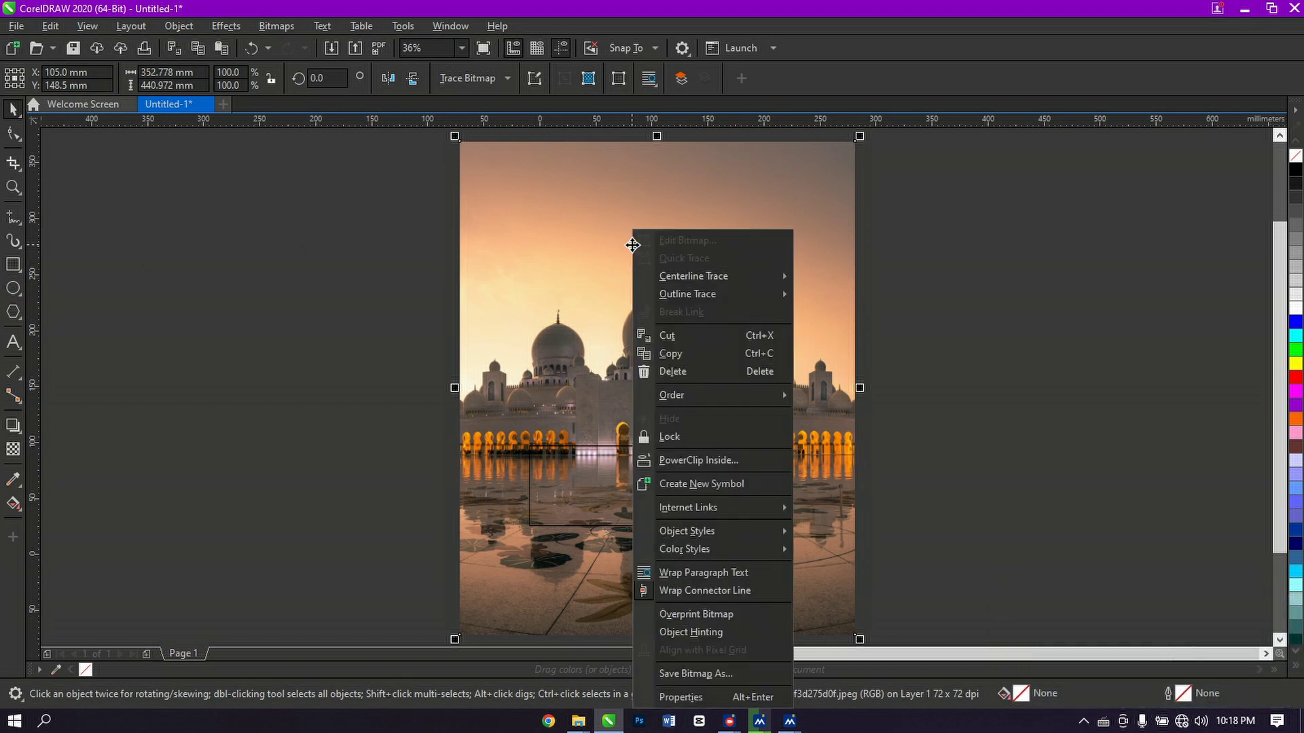
left_click(670, 353)
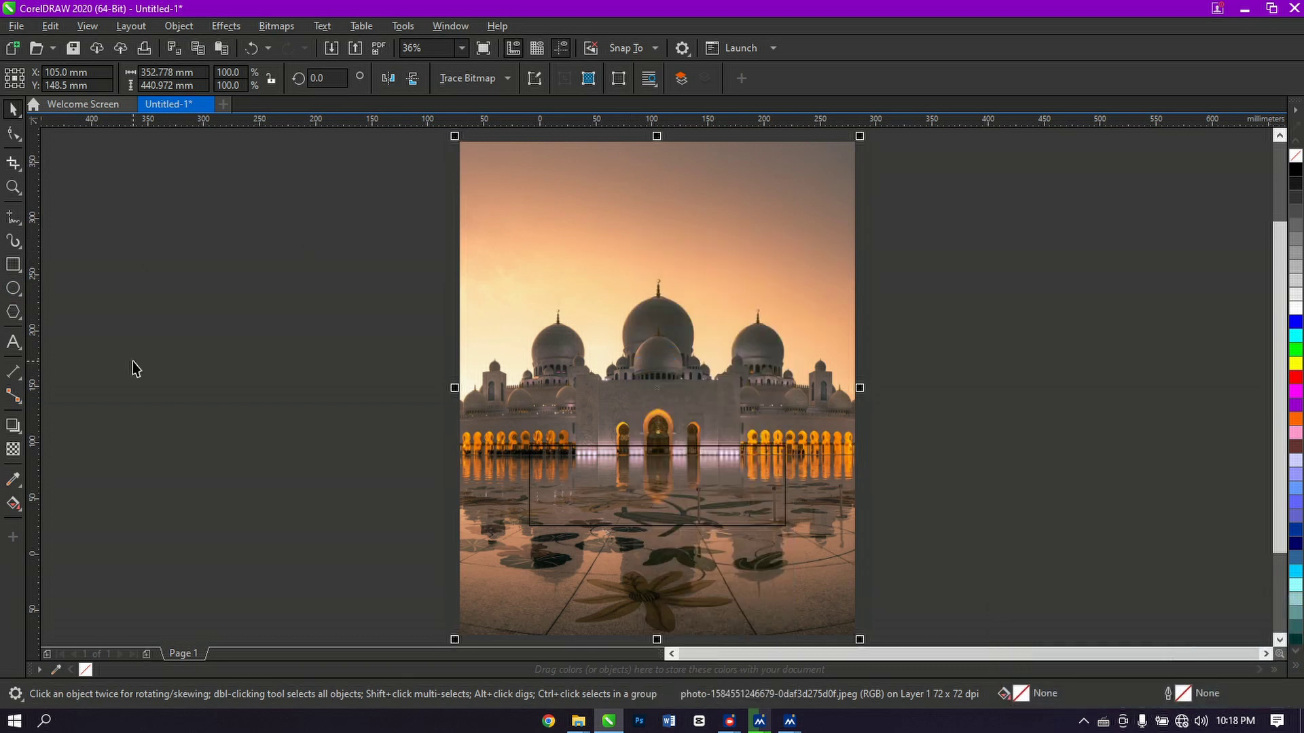
Draw a small rectangle about 47 by 41 mm beside the photo and PowerClip it inside the wide rectangle
left_click(13, 266)
left_click_drag(203, 300, 265, 357)
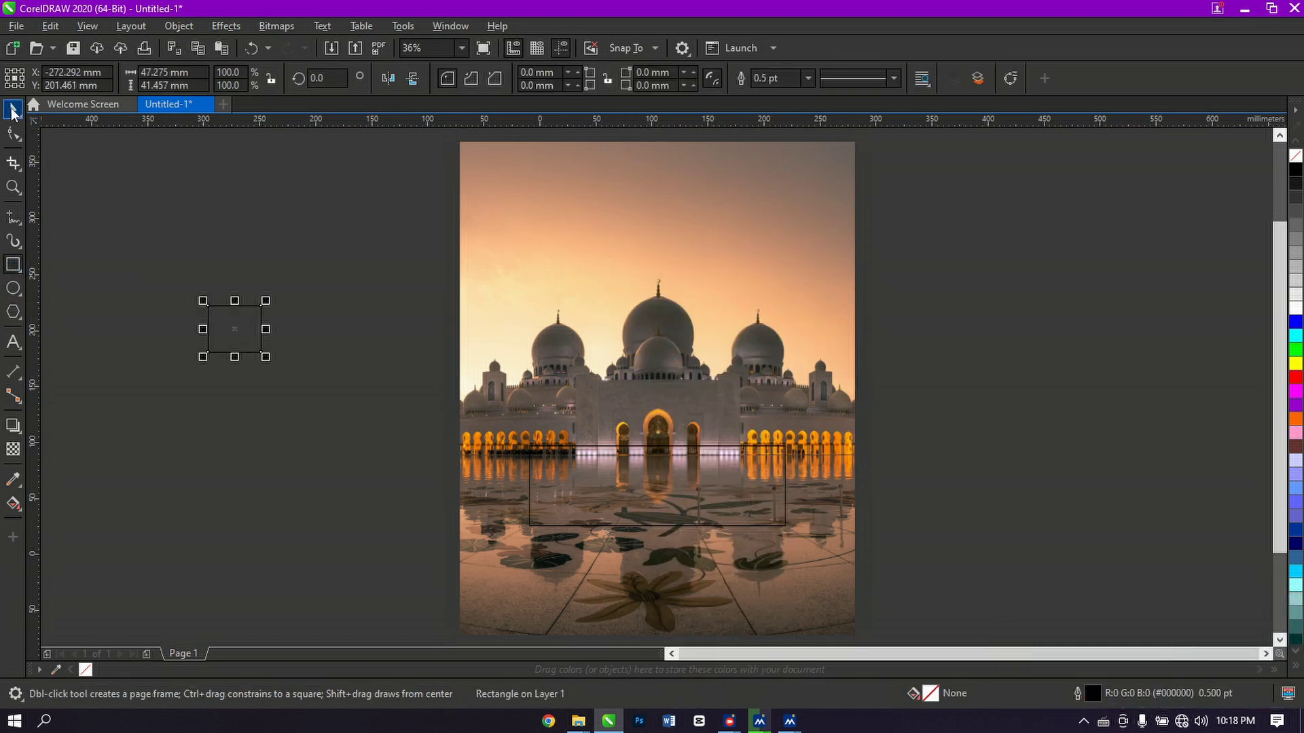
left_click(12, 110)
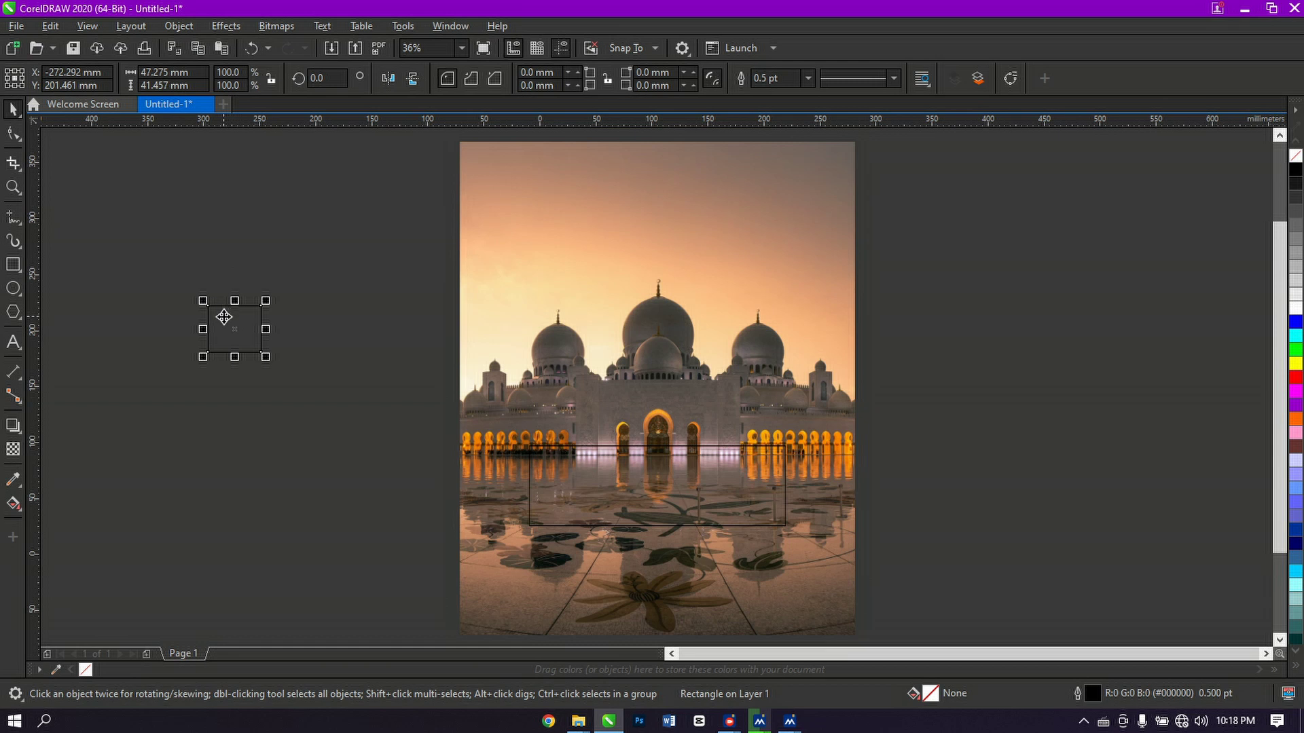
left_click(178, 25)
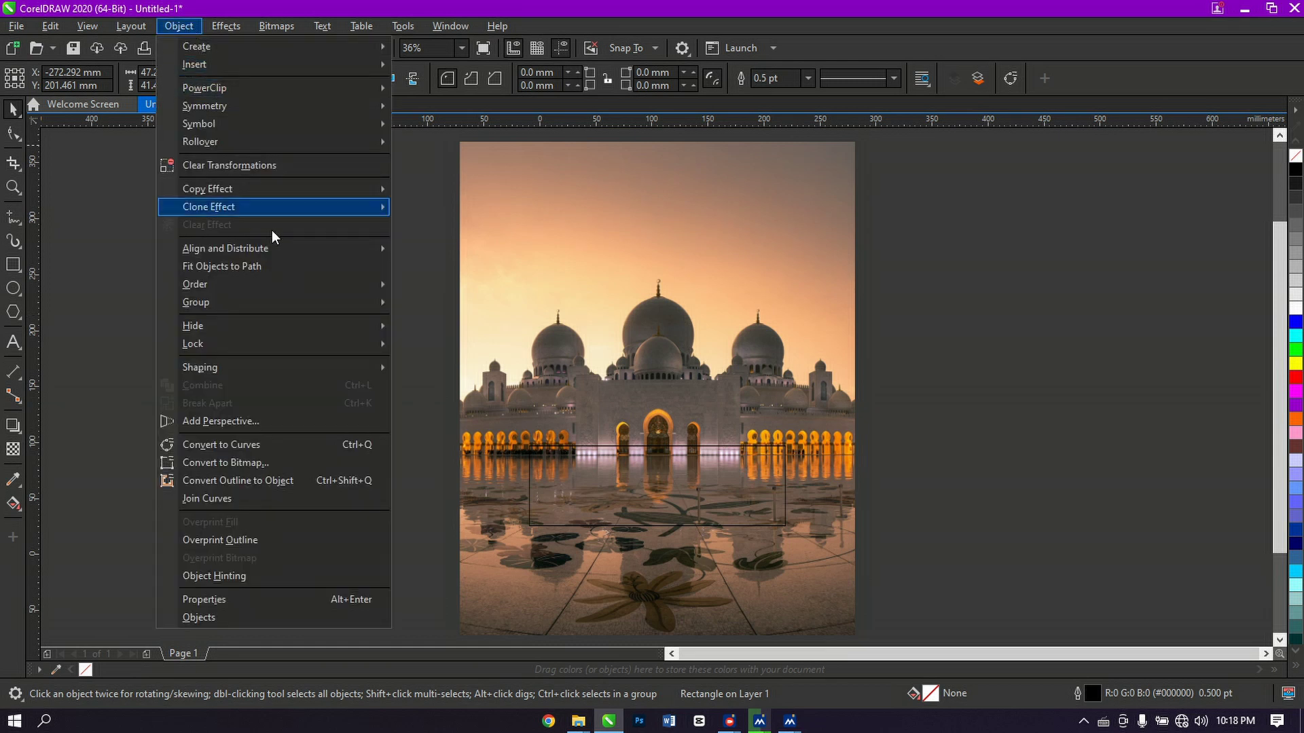
mouse_move(295, 87)
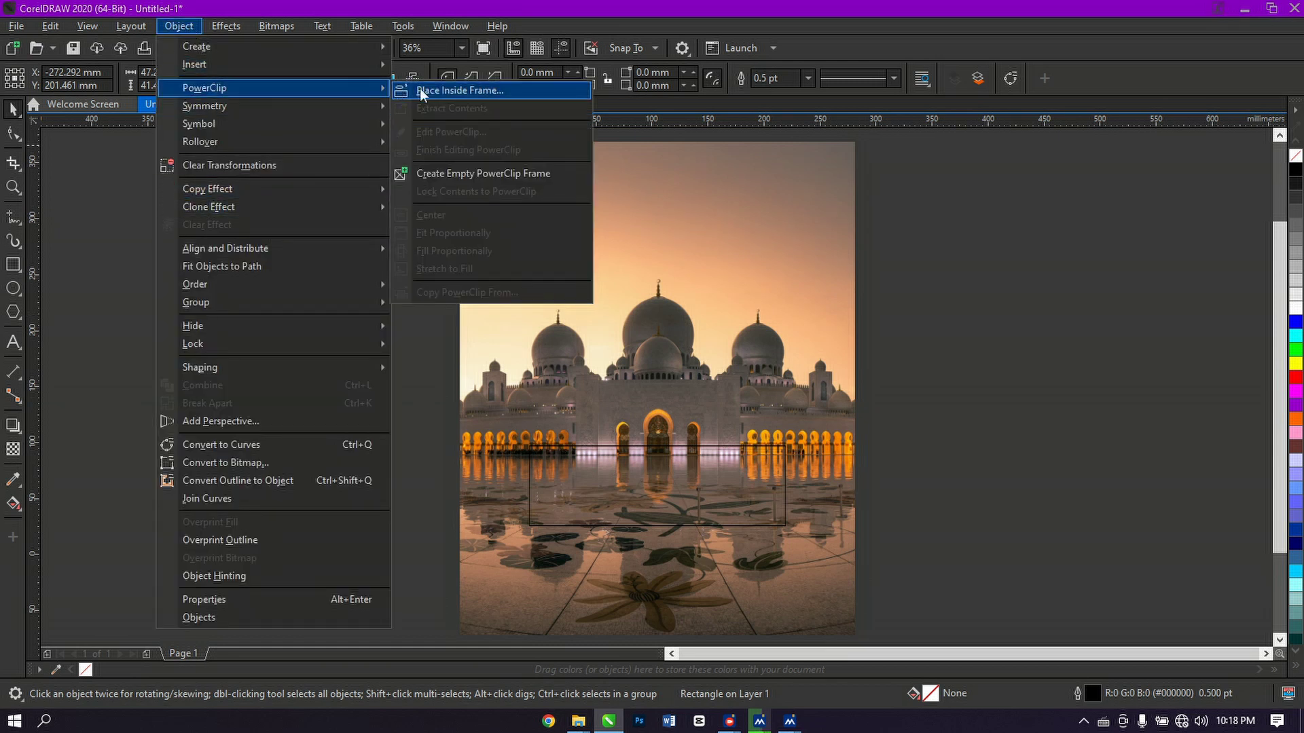
left_click(451, 89)
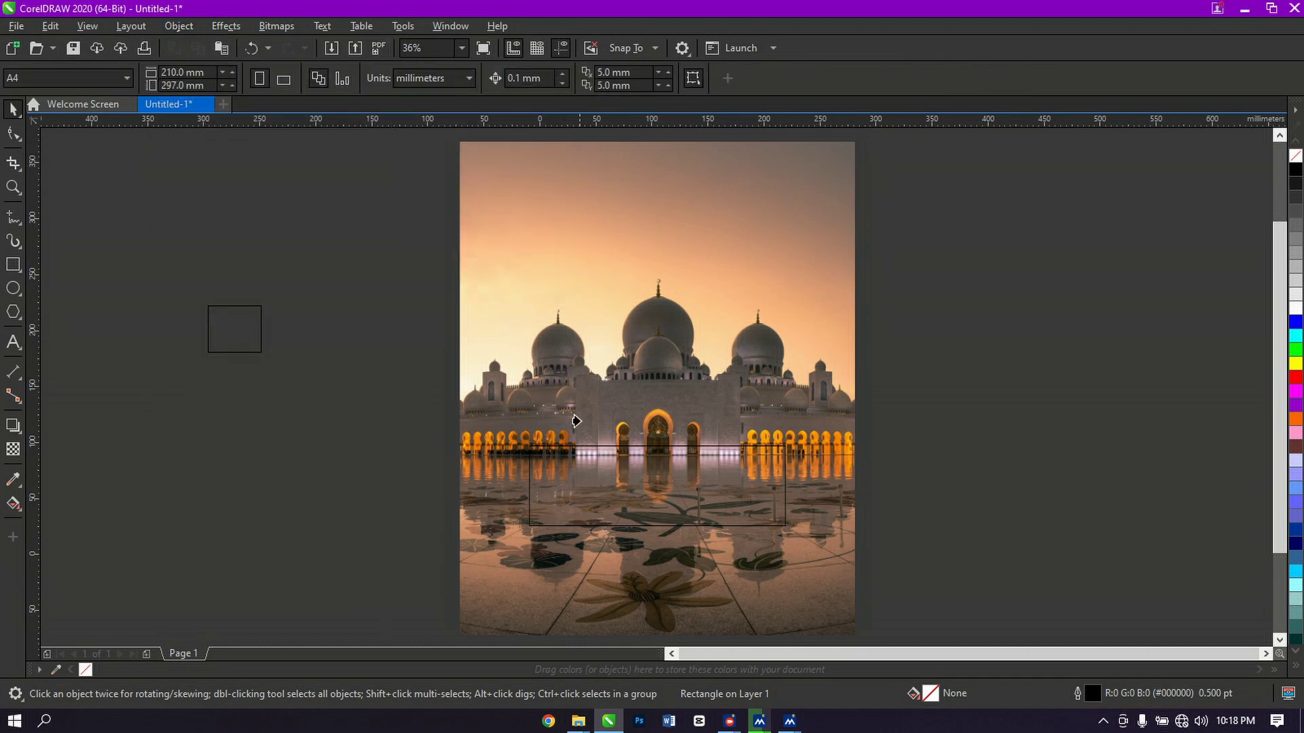
Edit the wide rectangle's PowerClip contents, replacing the small rectangle with the copied photo
right_click(576, 481)
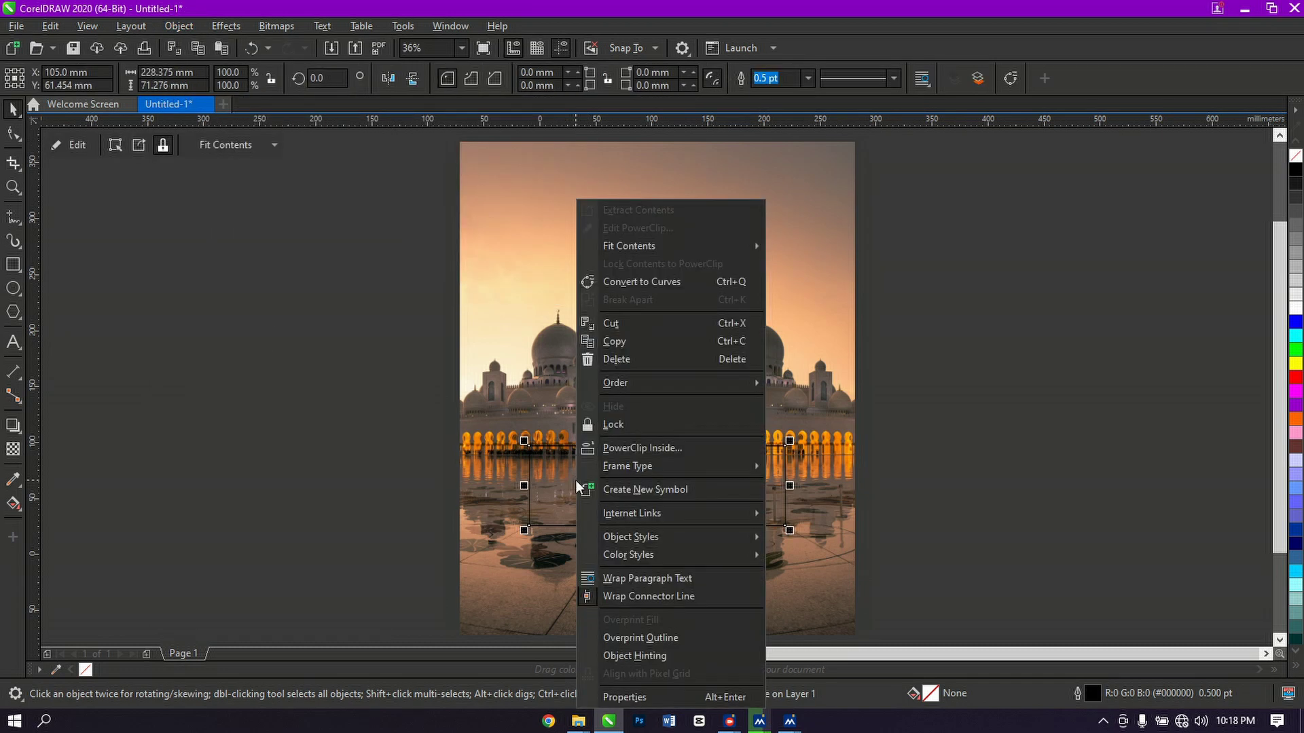
left_click(646, 229)
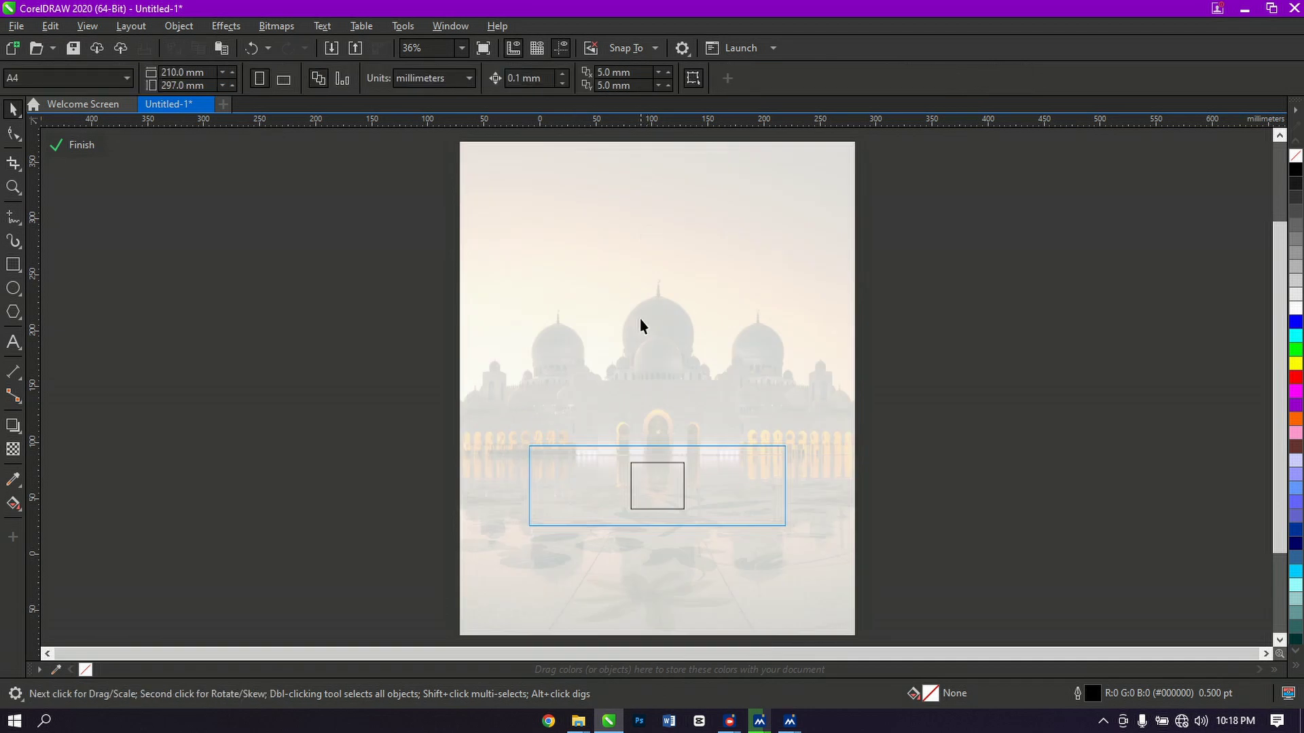
left_click(644, 492)
right_click(646, 492)
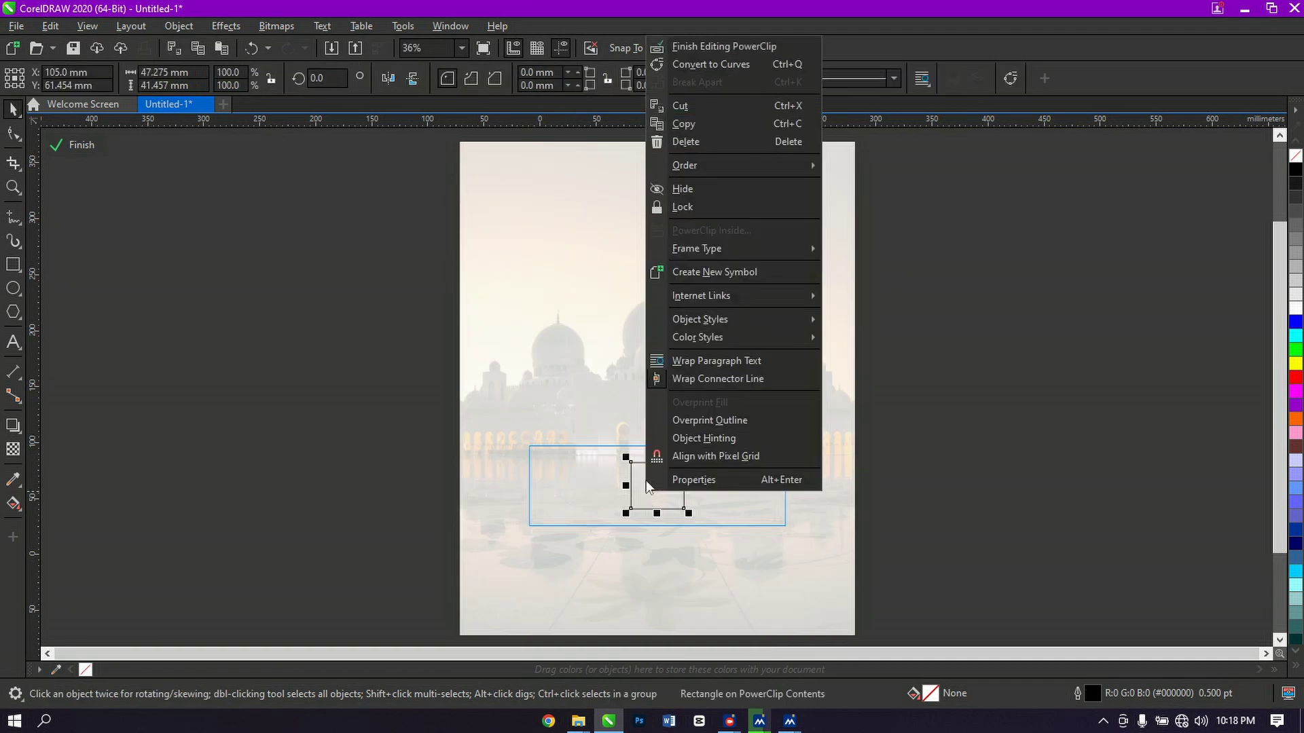
left_click(707, 141)
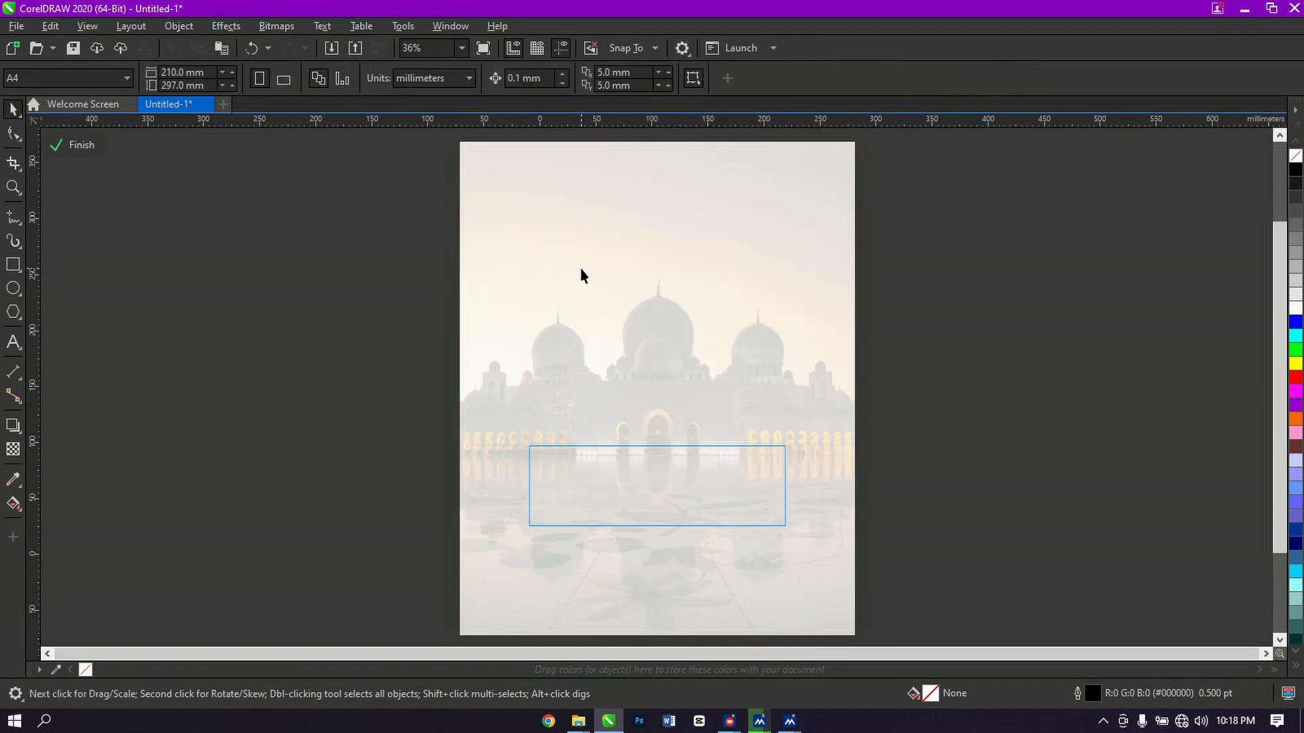
right_click(581, 268)
left_click(627, 411)
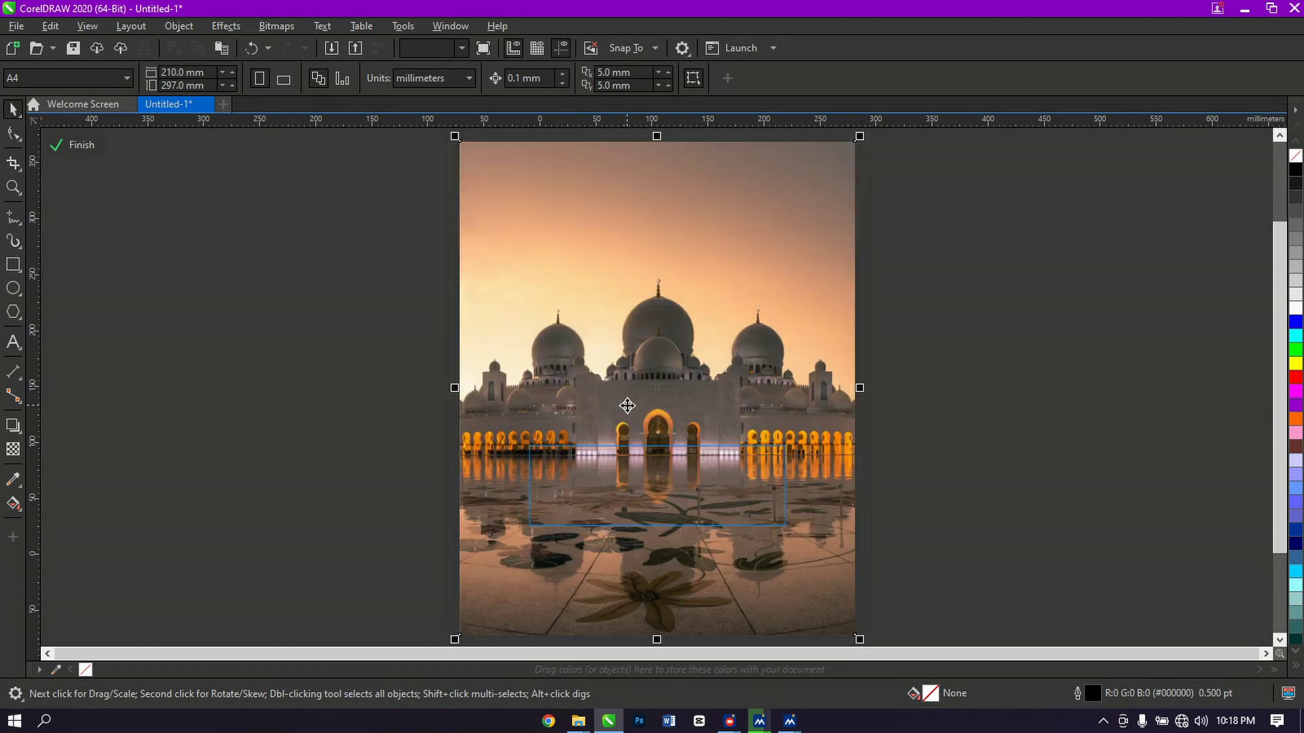
Apply a Gaussian Blur with a 24.3 pixel radius to the pasted photo and finish editing the PowerClip
left_click(228, 26)
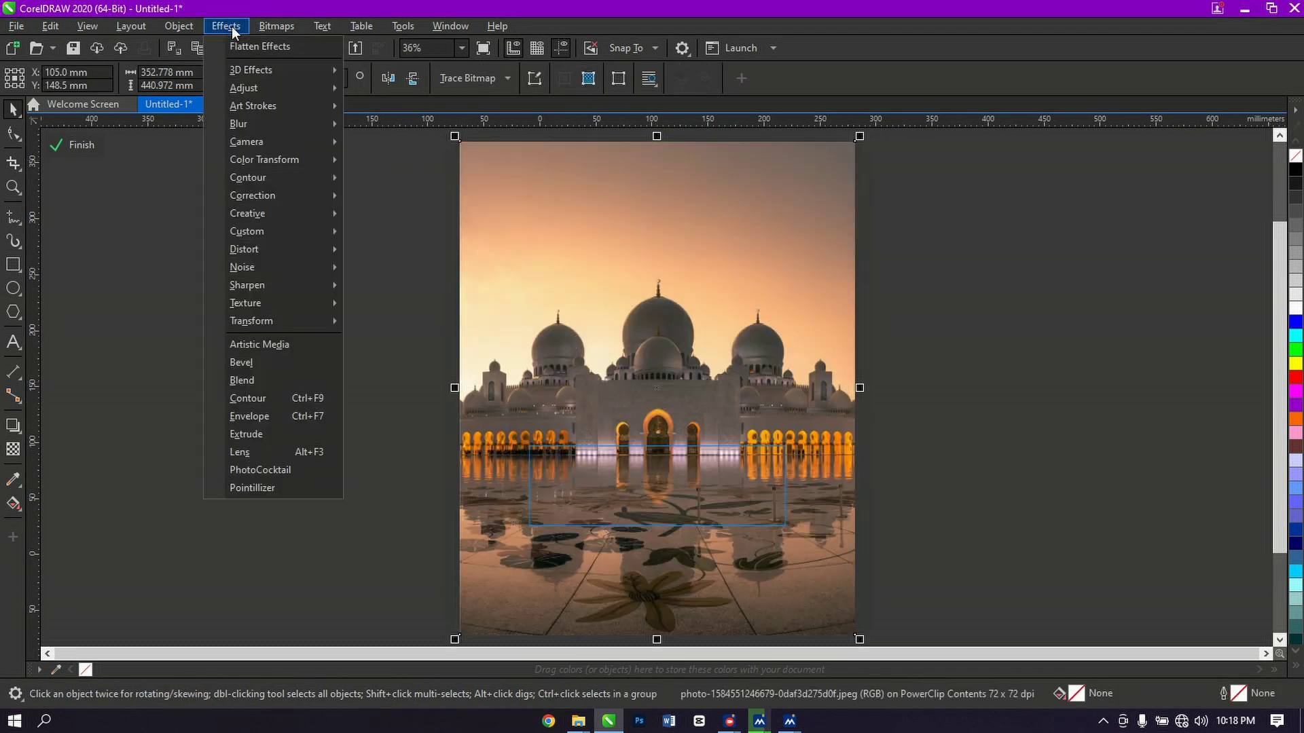
mouse_move(277, 124)
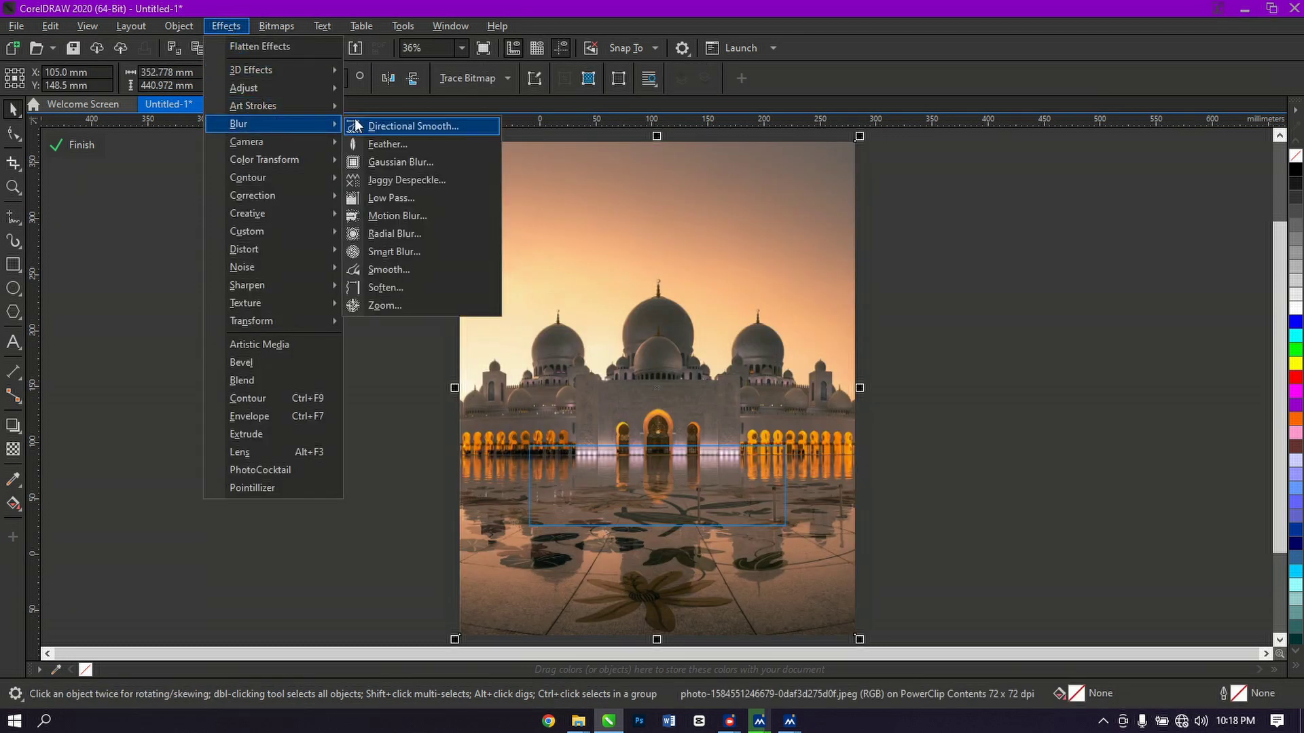
left_click(367, 161)
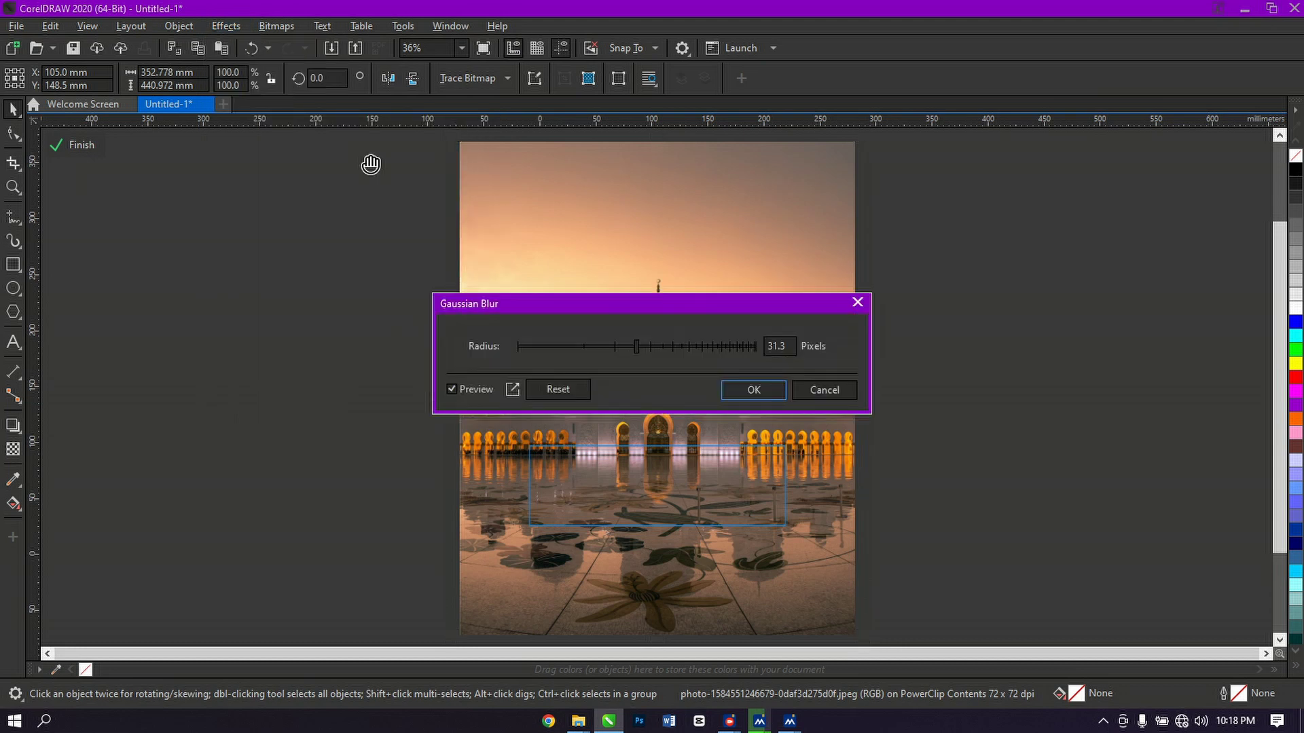
left_click(625, 347)
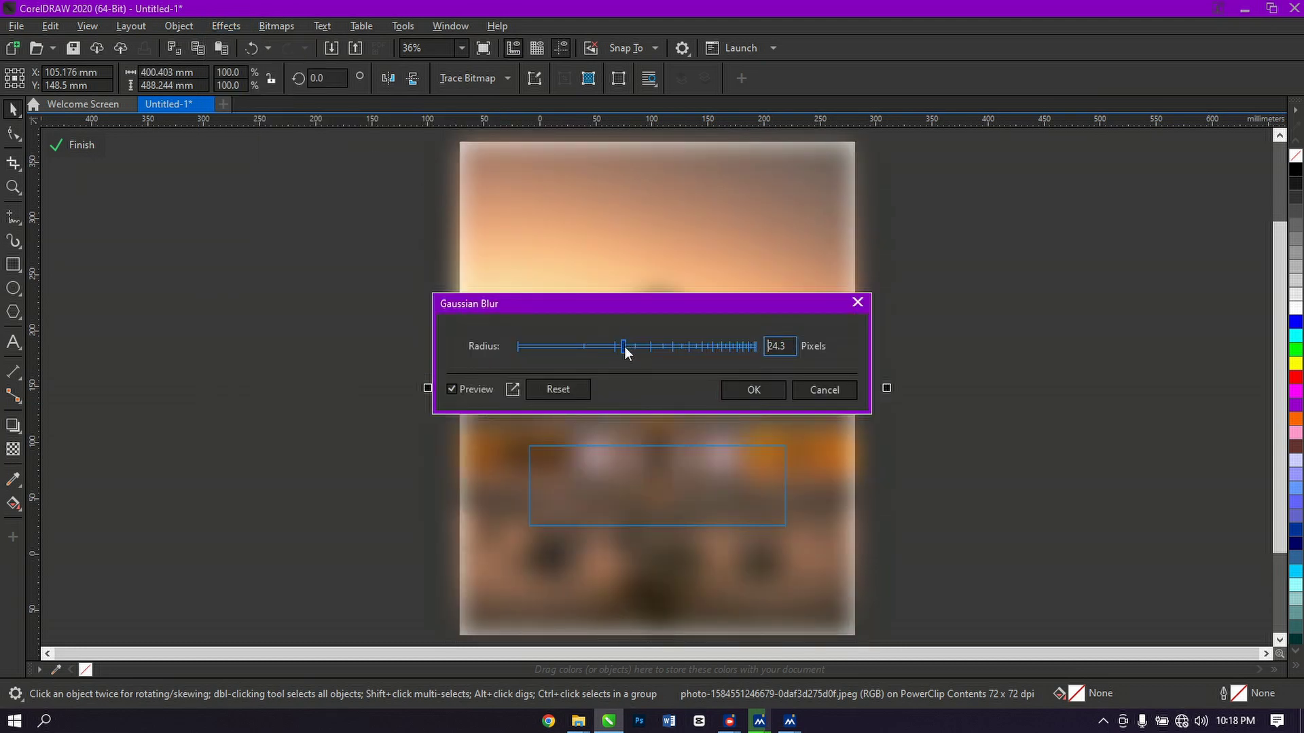
left_click(754, 391)
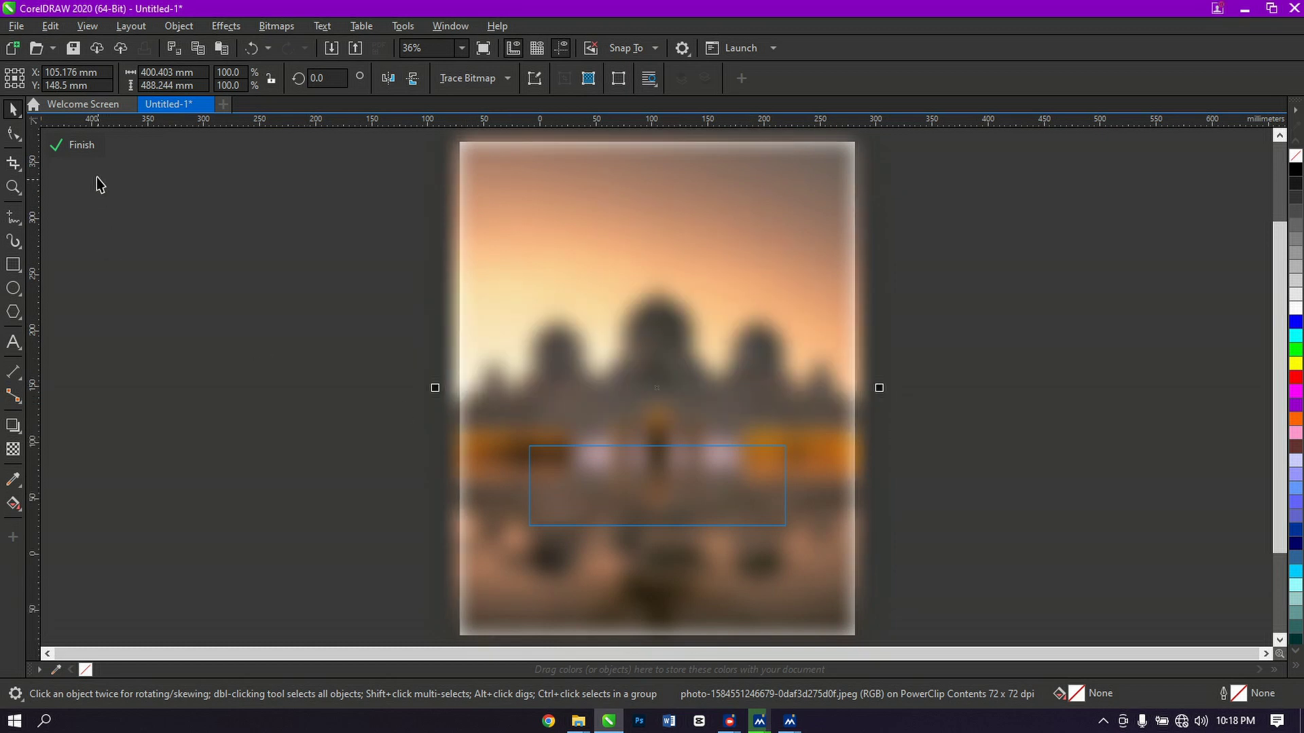
left_click(80, 146)
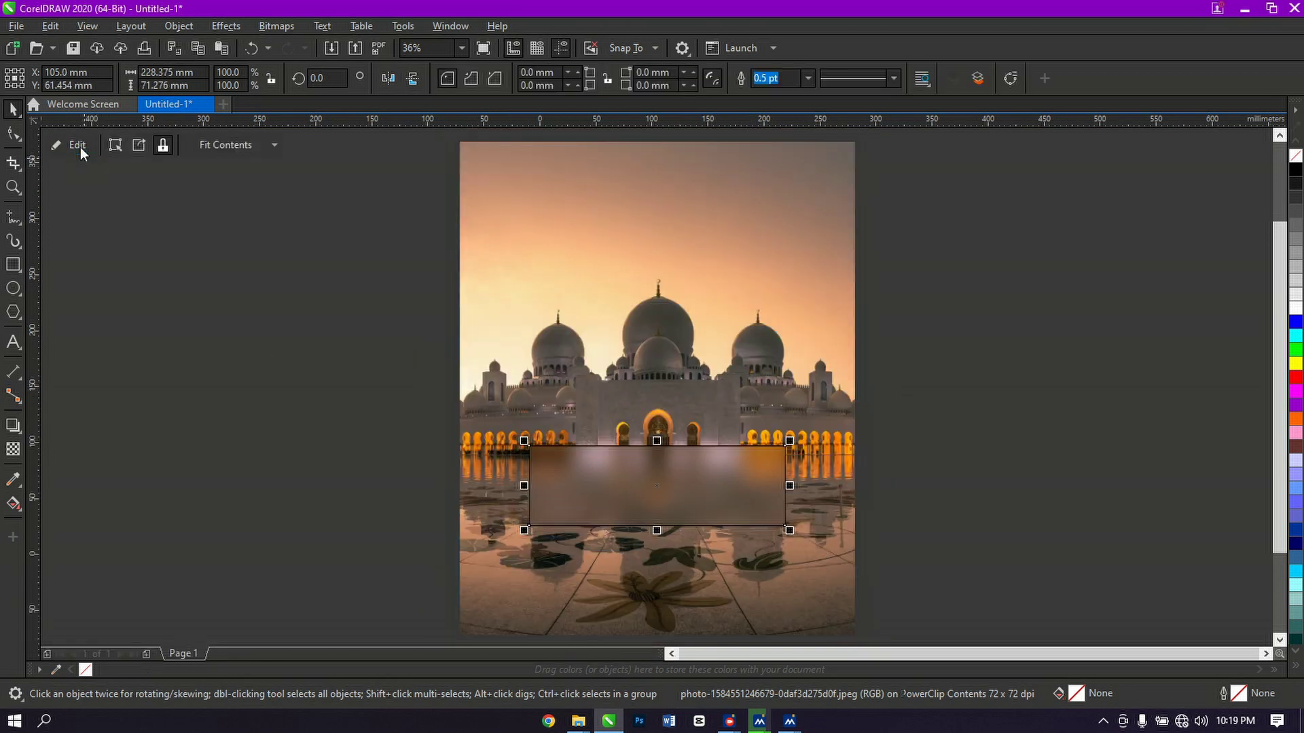
Round all corners of the blurred PowerClip rectangle to a radius of about 19.5 mm
left_click(12, 132)
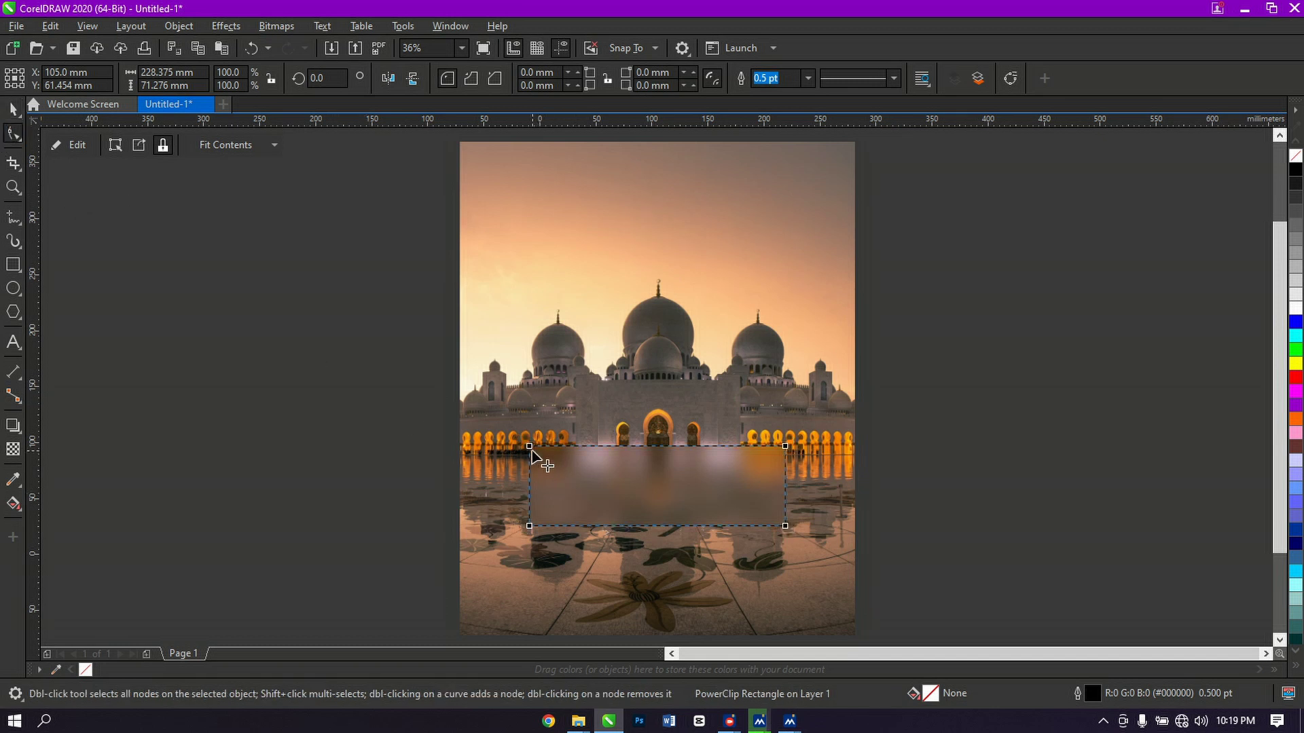
left_click_drag(530, 448, 551, 468)
left_click(13, 110)
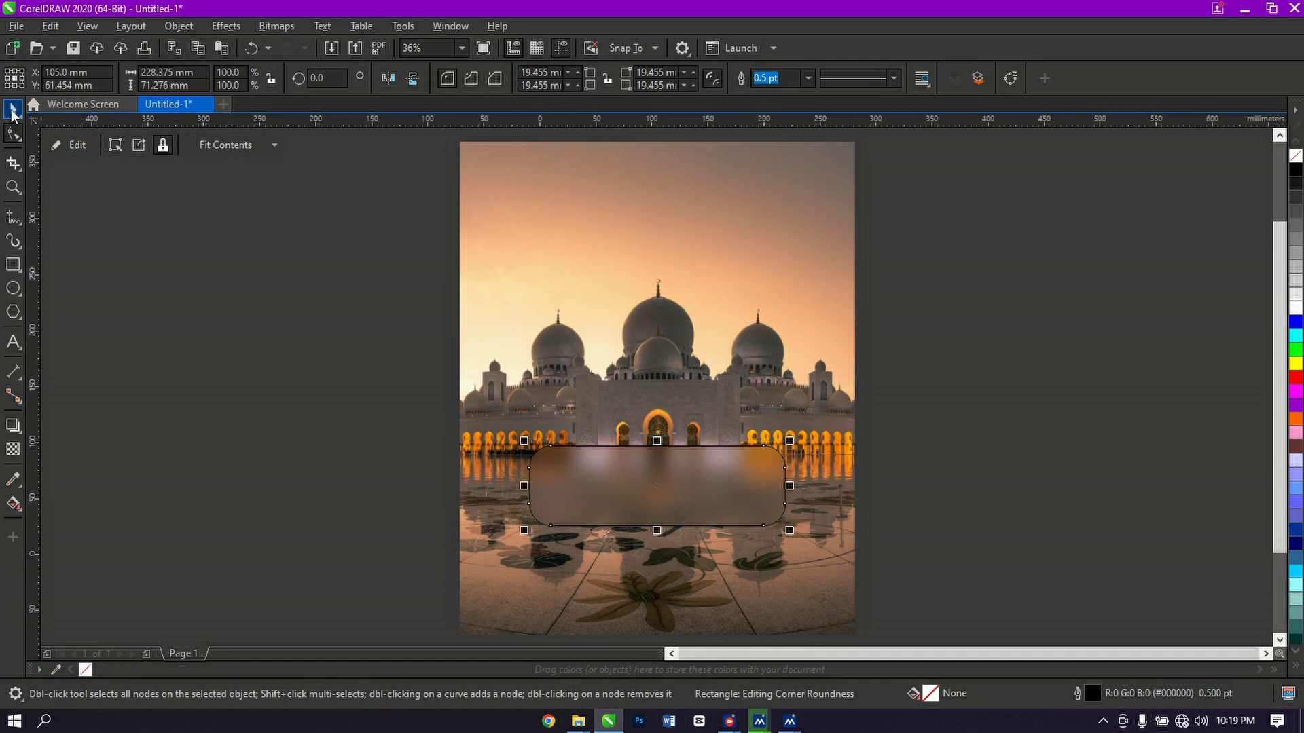
Unlock the contents from the PowerClip frame and remove the frame's outline
right_click(649, 488)
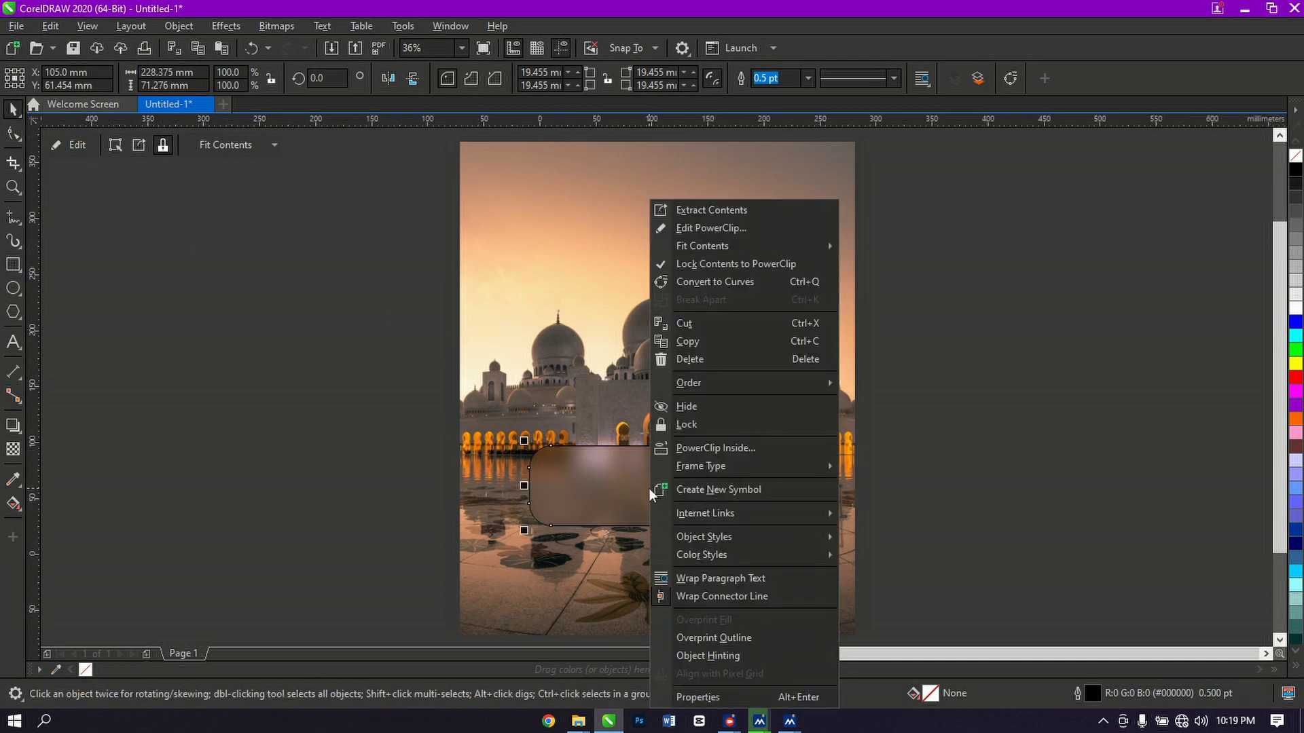
left_click(720, 261)
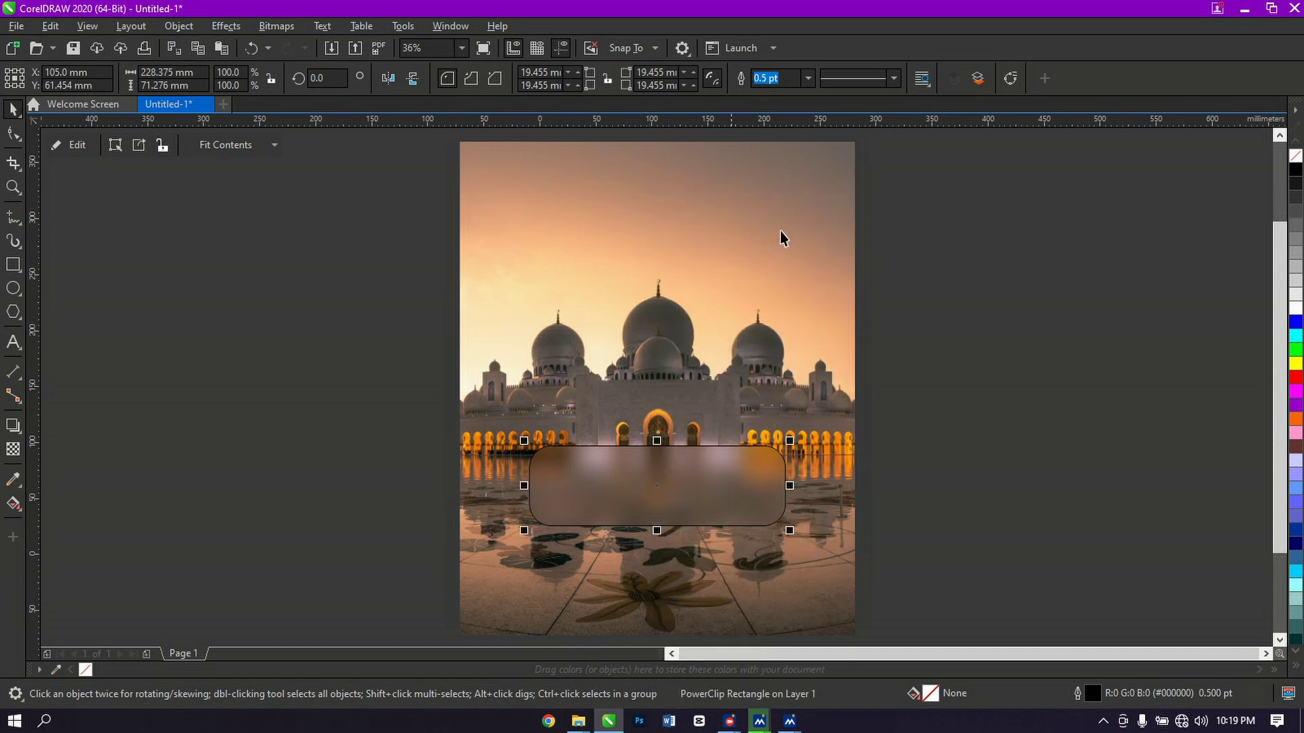
right_click(1294, 158)
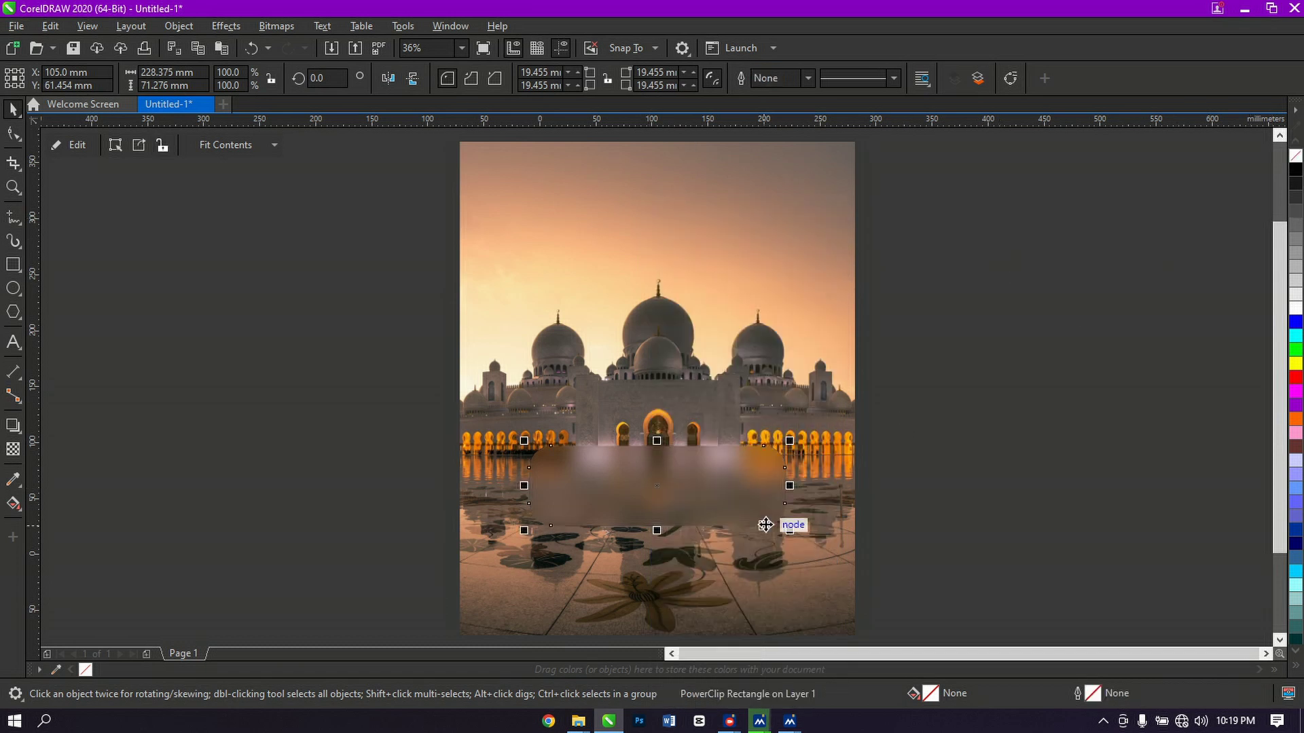
Move the blurred frame around over the photo and widen it to about 253 mm, ending over the water's edge
left_click_drag(794, 485, 743, 299)
left_click_drag(756, 346, 772, 509)
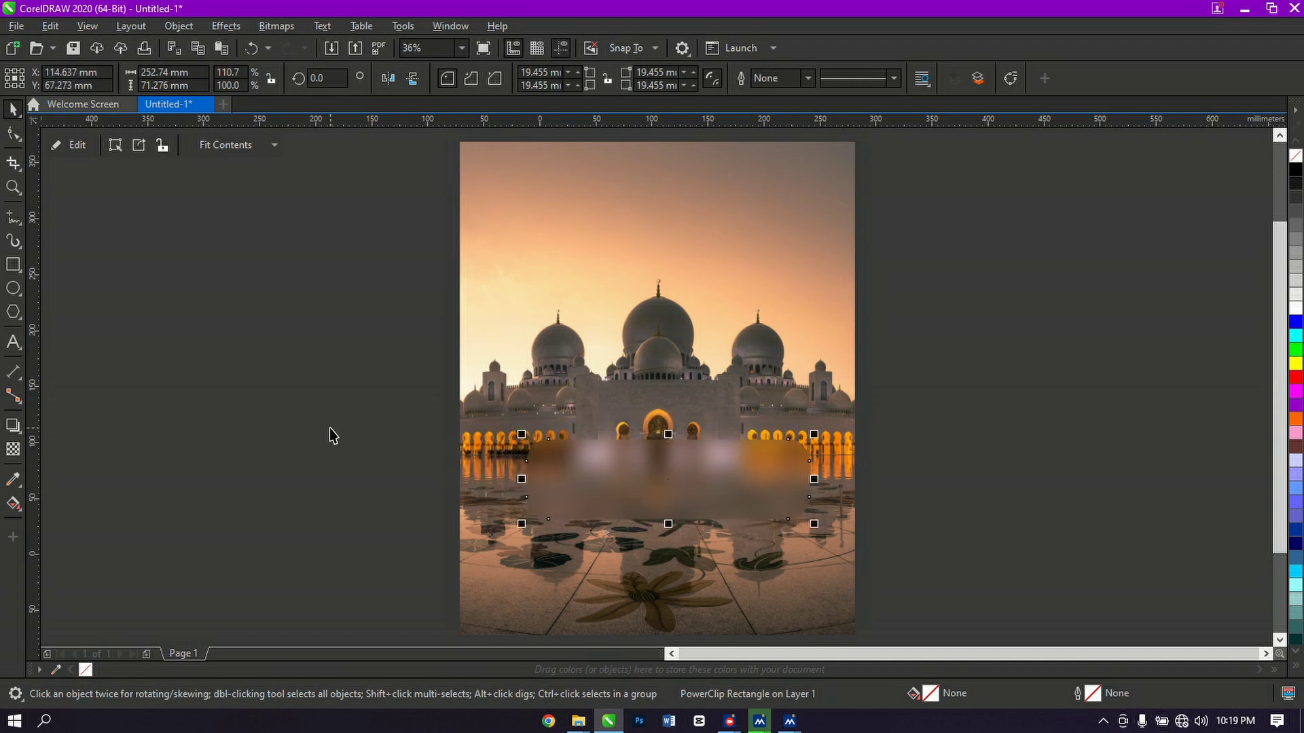
Add a drop shadow to the blurred frame, running straight down from its upper edge to its lower edge
left_click(13, 426)
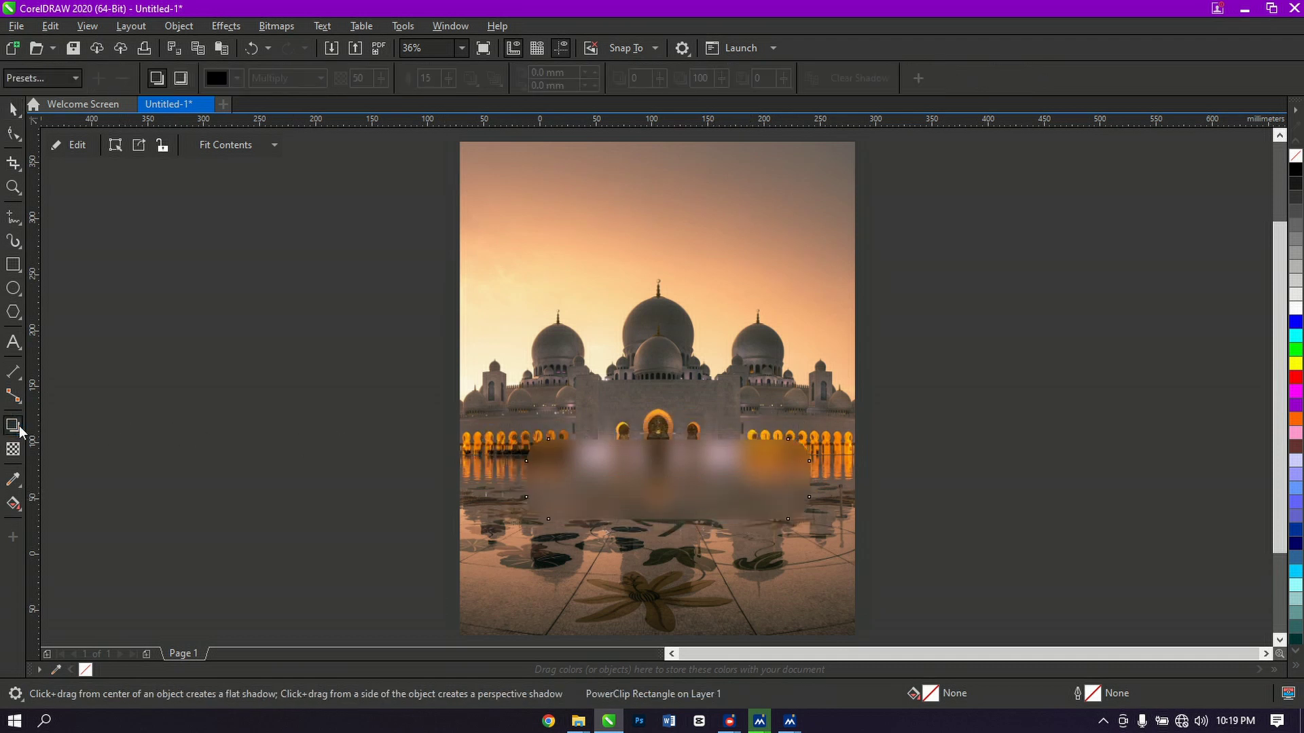
key("ctrl")
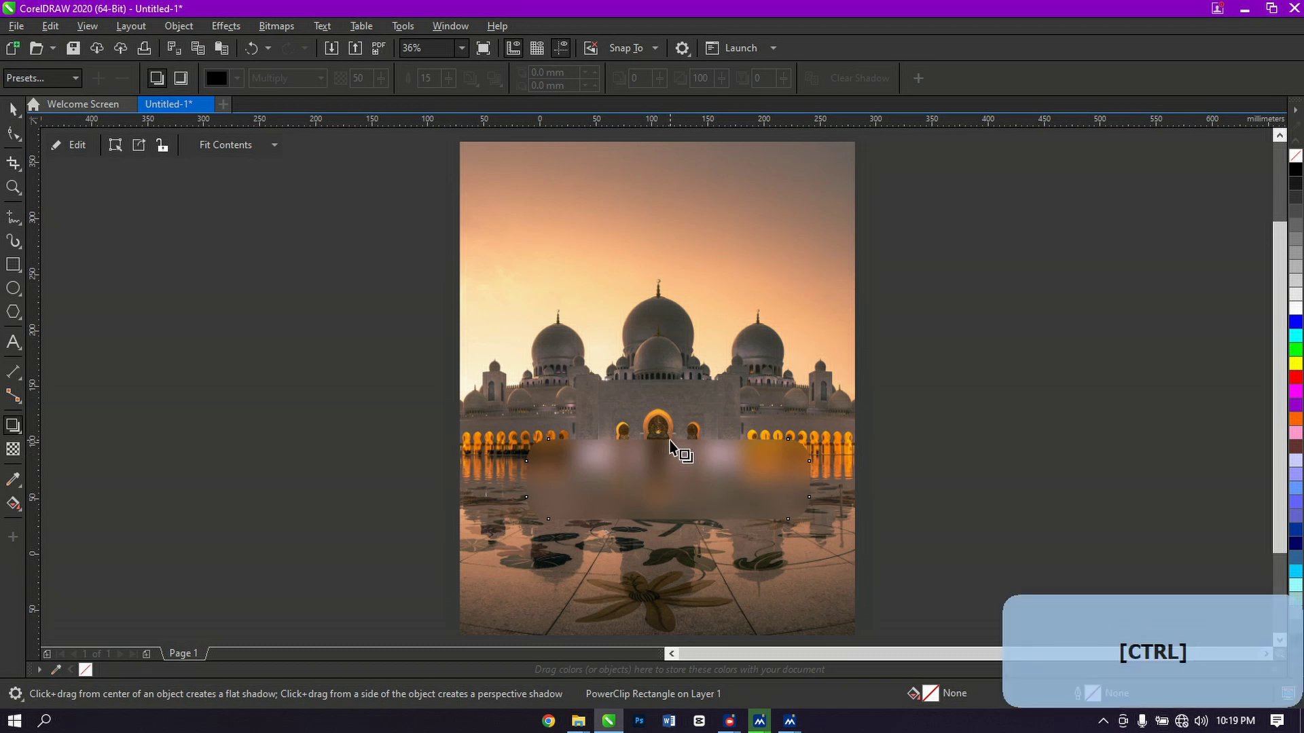
left_click_drag(670, 443, 669, 519)
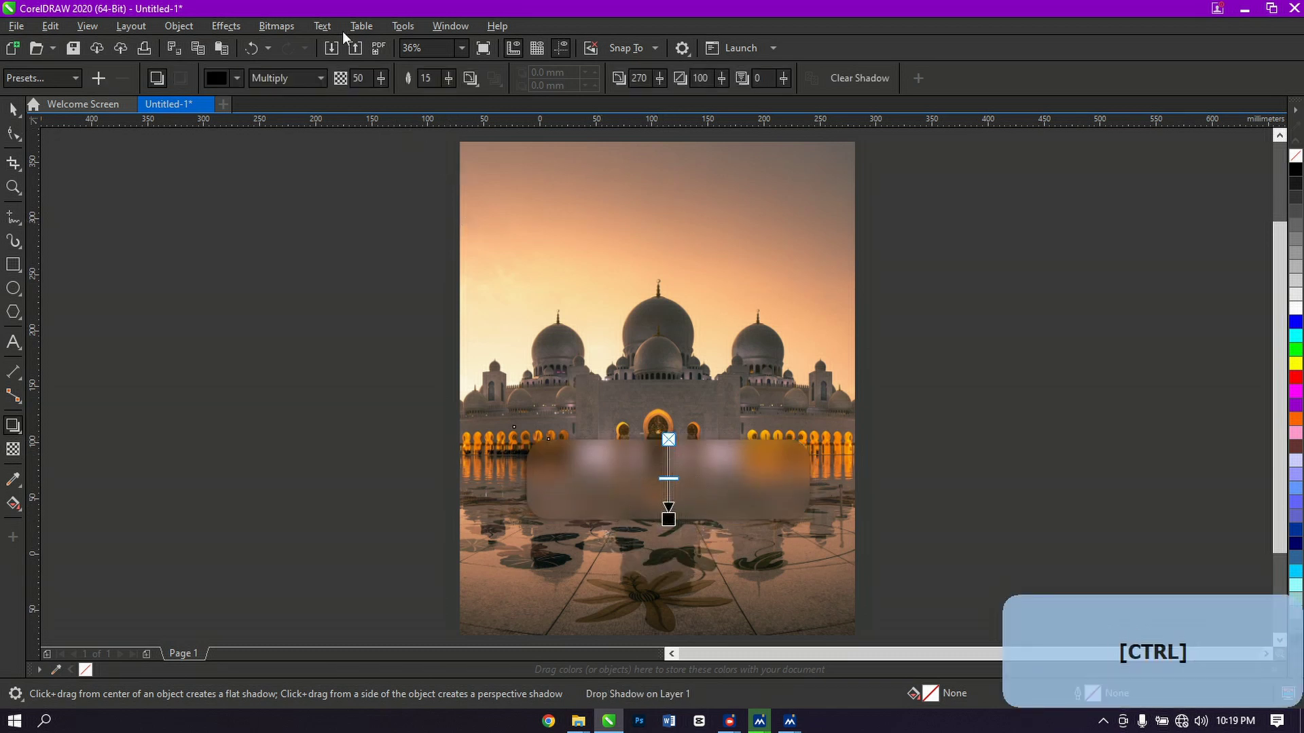
Set the drop shadow's feathering to 20
left_click(429, 78)
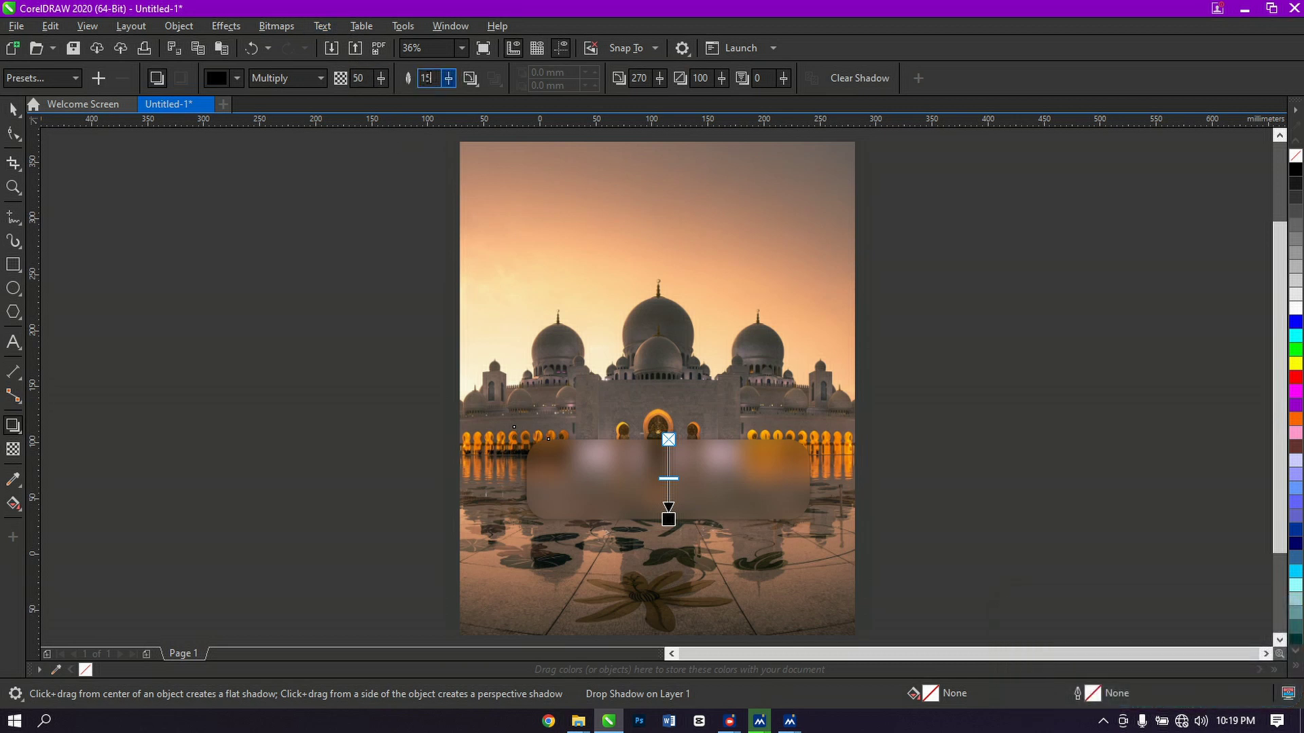
type("2")
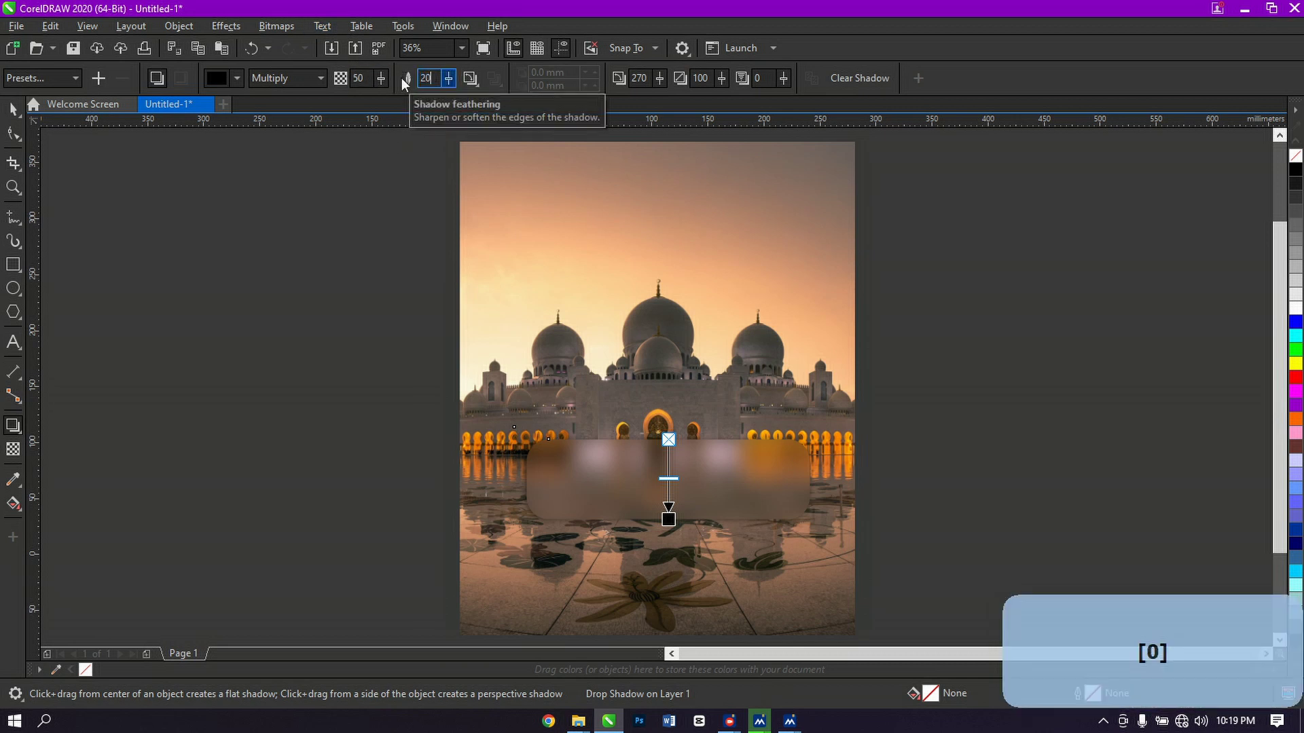
type("0")
key("Return")
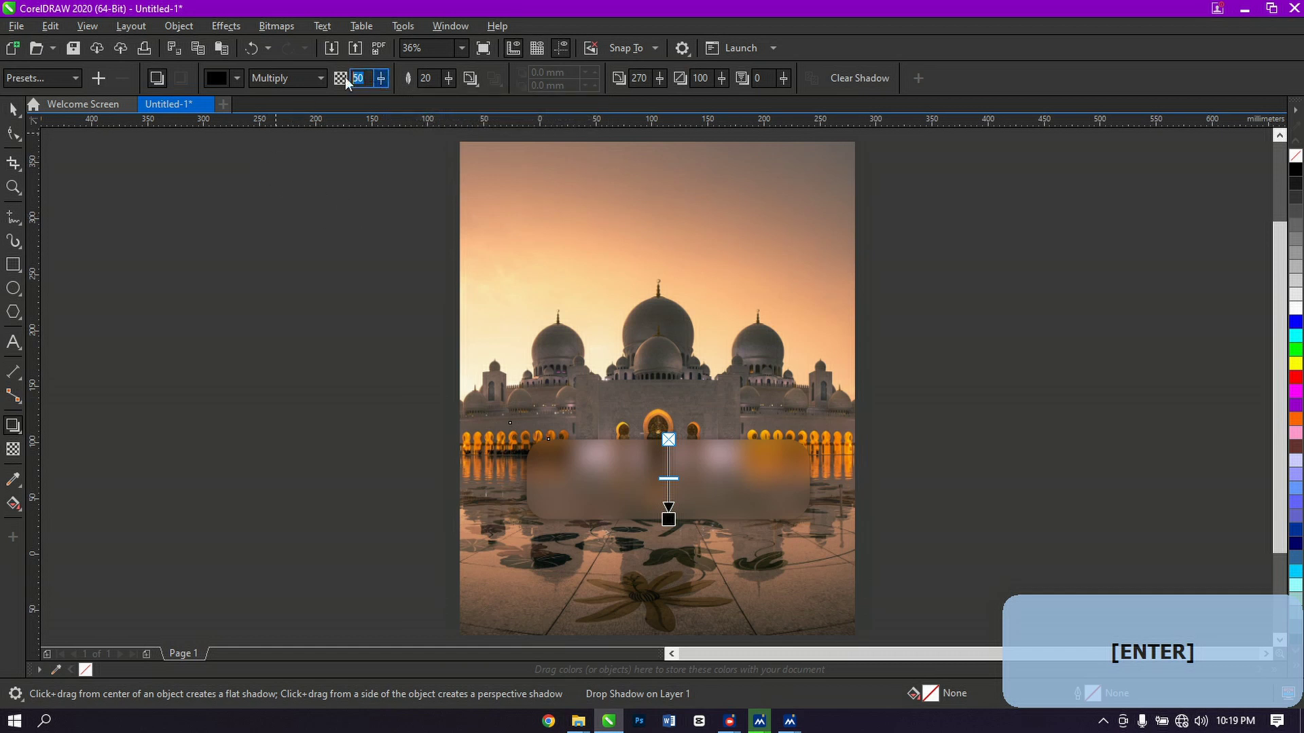
Set the drop shadow's opacity to 60 and leave the Drop Shadow tool
type("60")
key("Return")
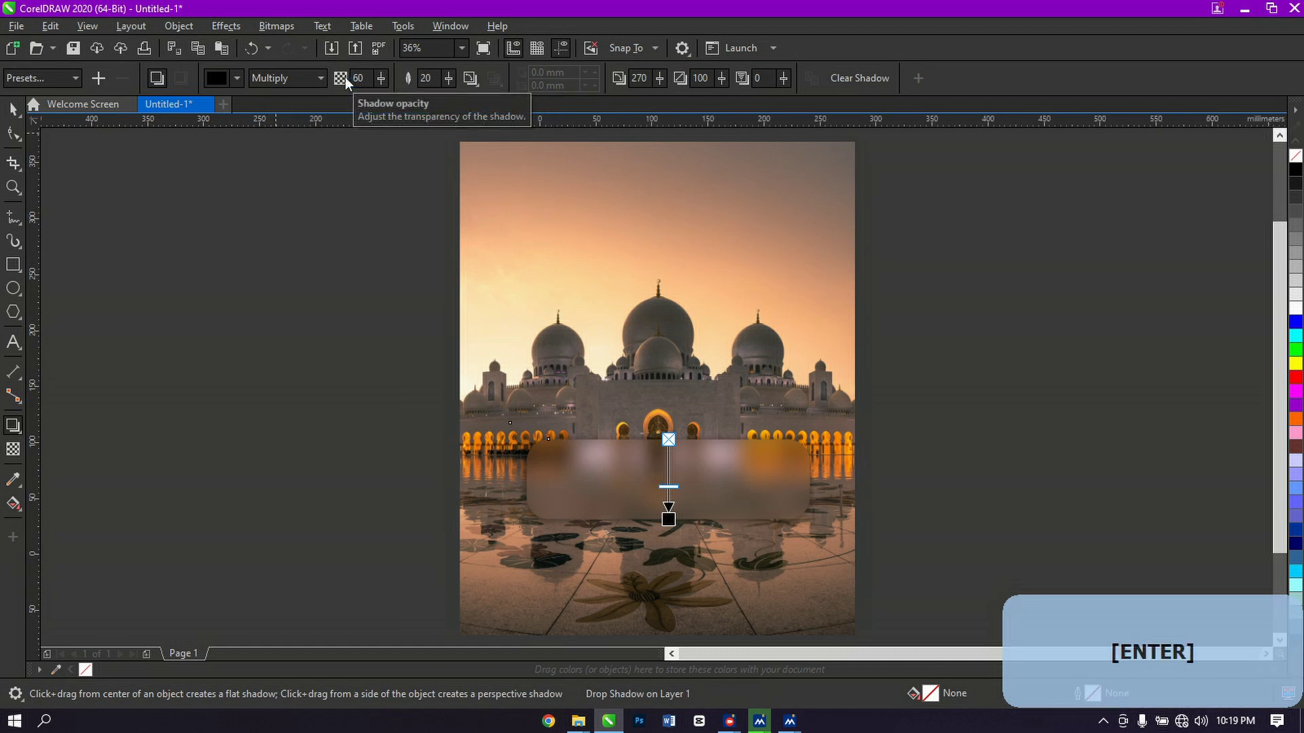
left_click(15, 111)
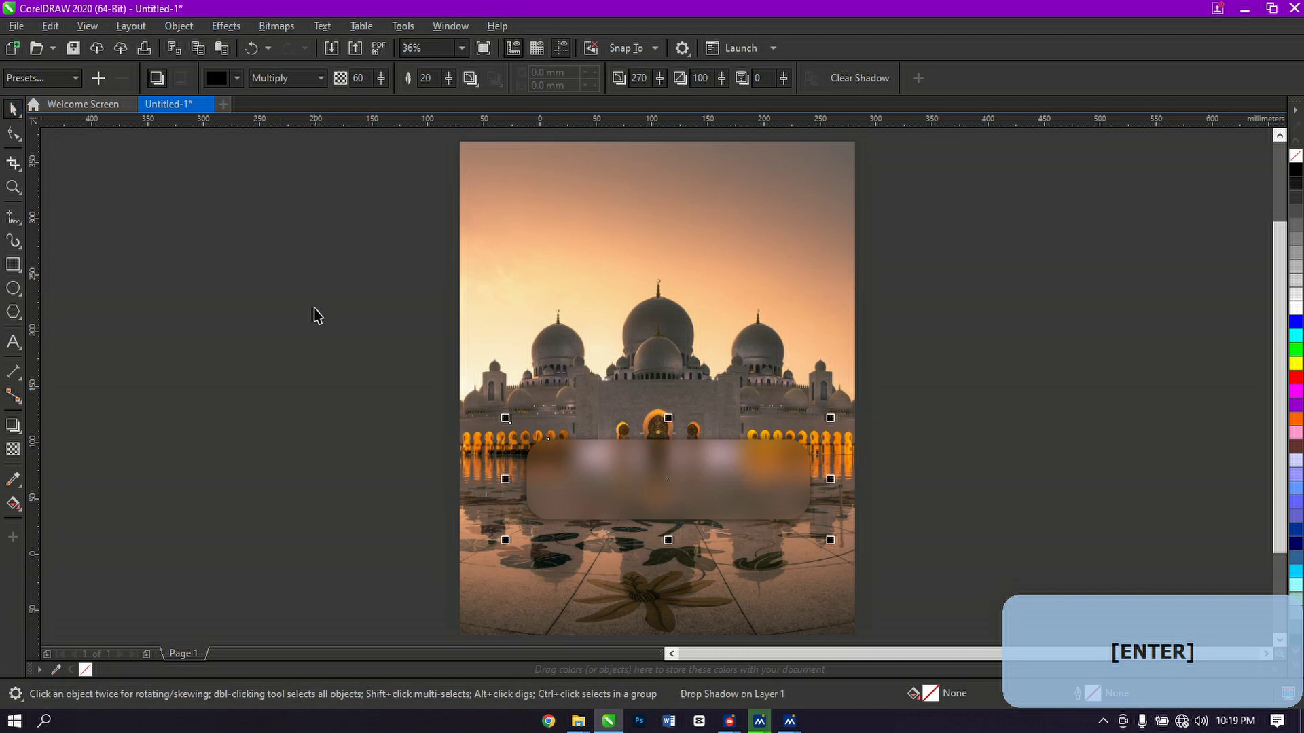
Move the blurred frame down so it lies entirely over the reflective water, below the mosque's base
left_click(602, 501)
mouse_move(646, 499)
left_mouse_down()
mouse_move(653, 597)
mouse_move(664, 477)
mouse_move(645, 406)
mouse_move(649, 513)
left_mouse_up()
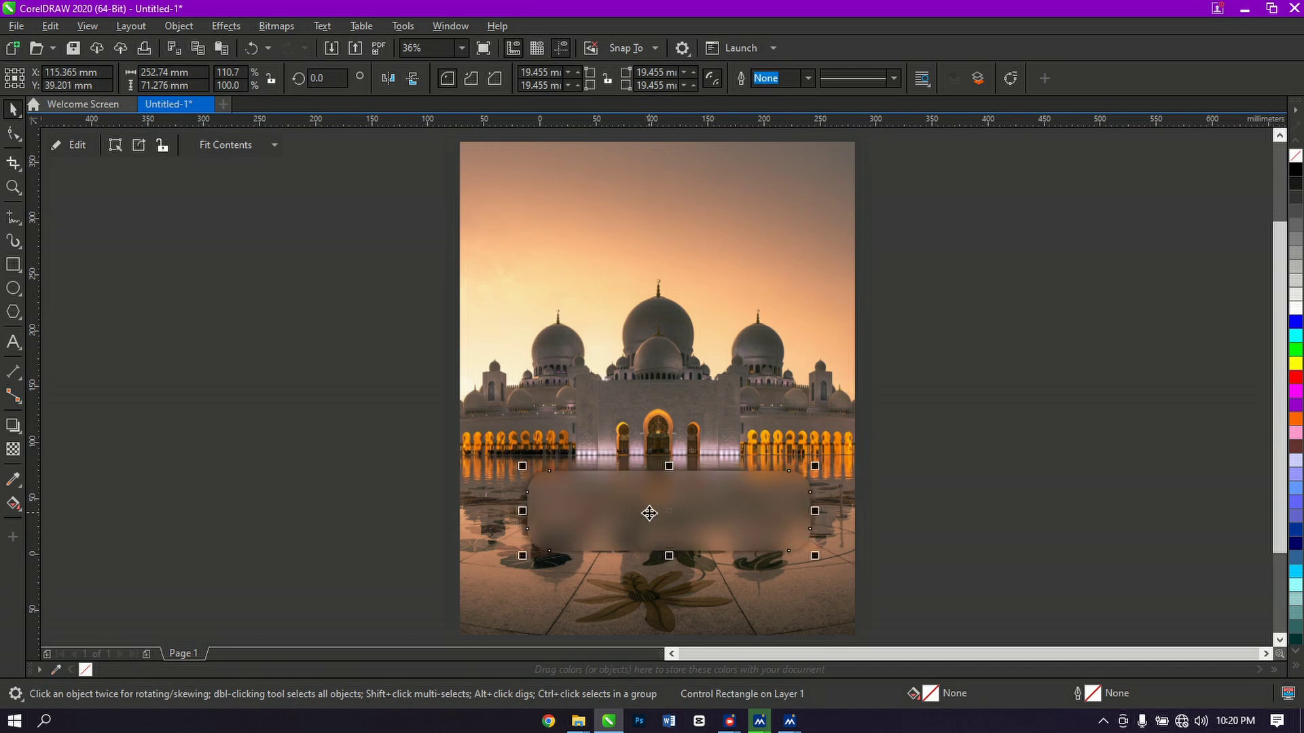
left_click(381, 460)
Import the "for mosque" text image from the Desktop and place it over the frosted frame
right_click(374, 460)
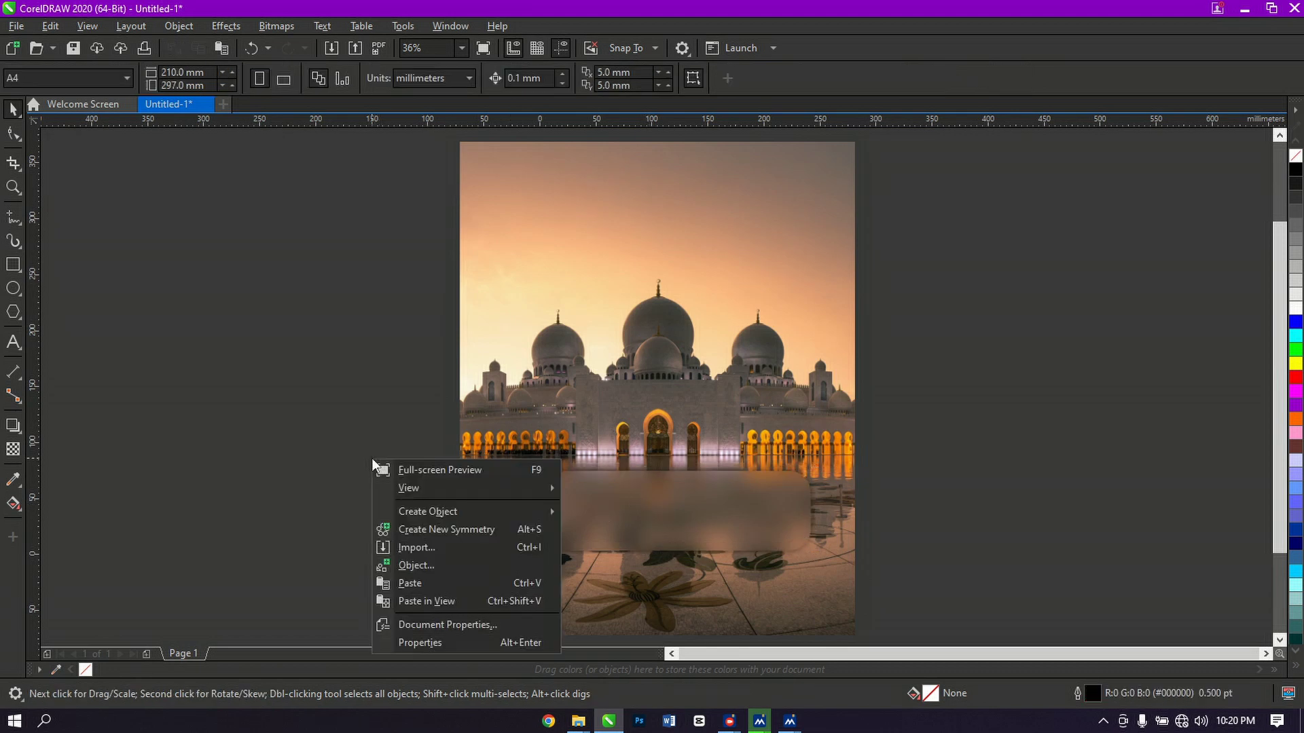
left_click(406, 545)
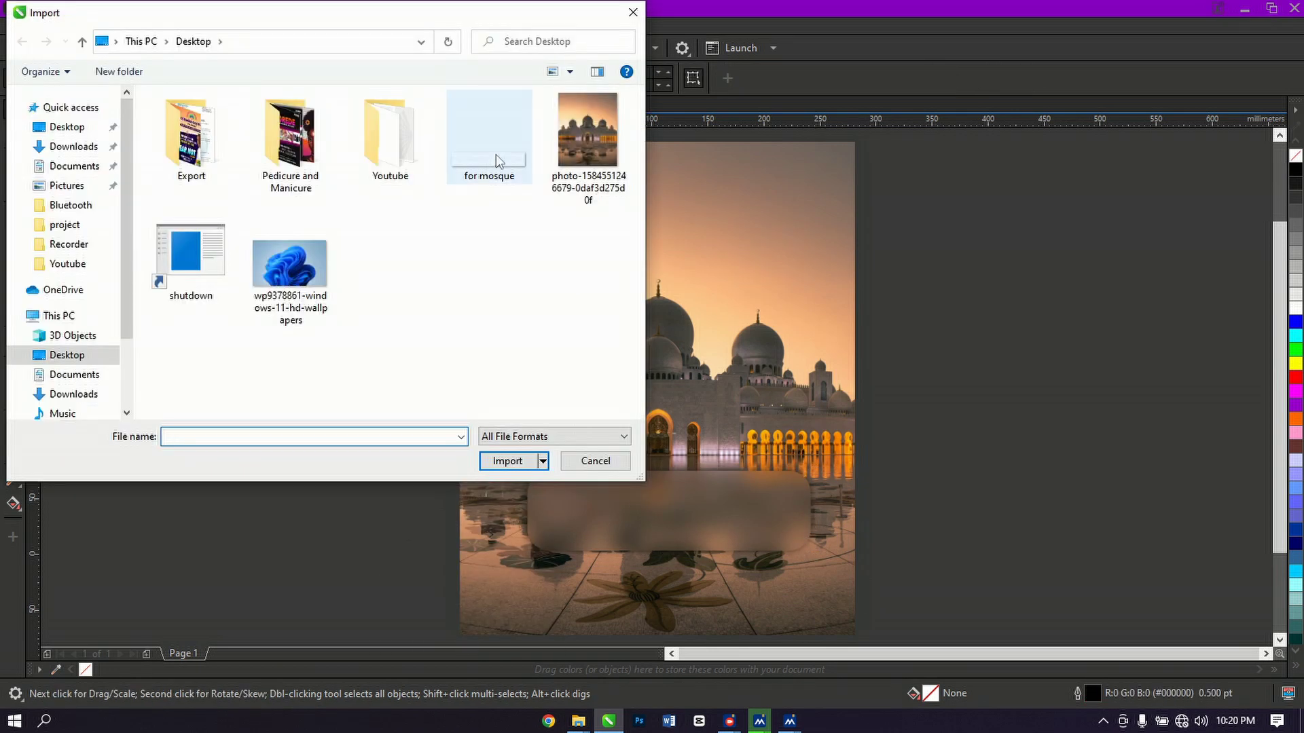
double_click(497, 153)
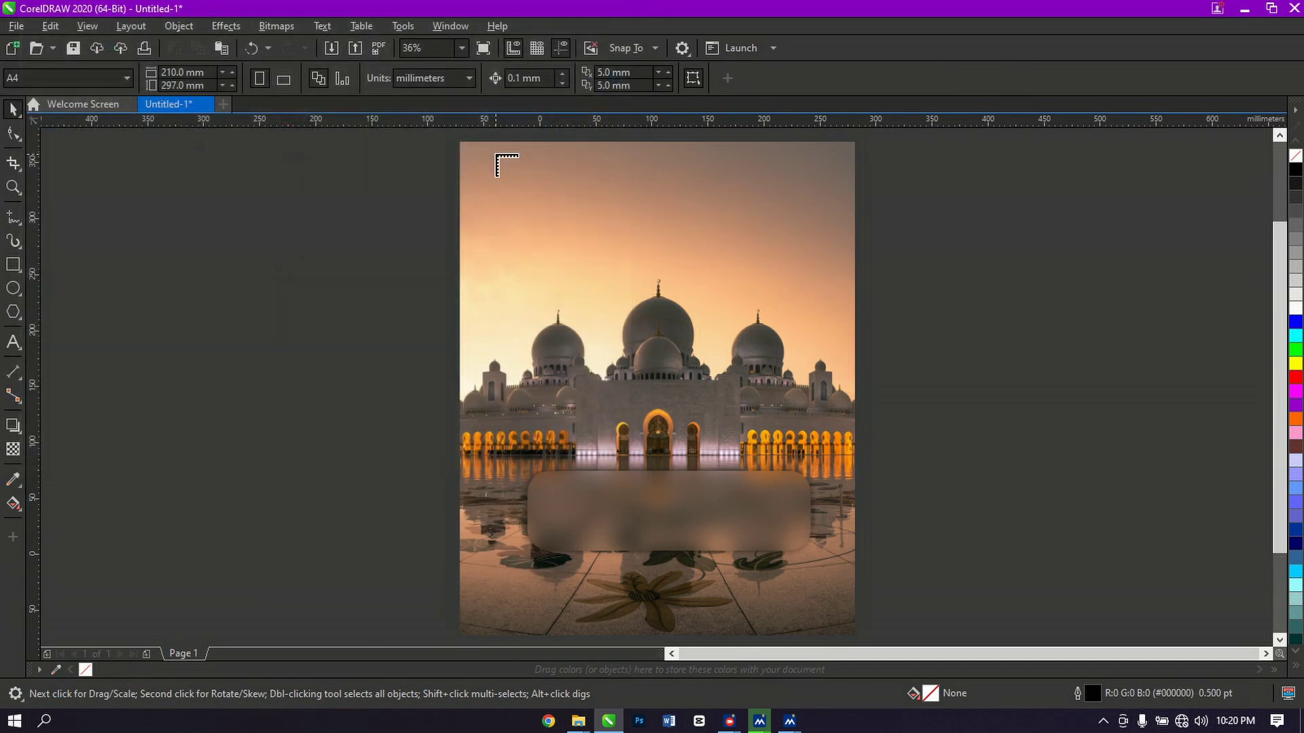
left_click(532, 461)
left_click_drag(628, 479, 654, 492)
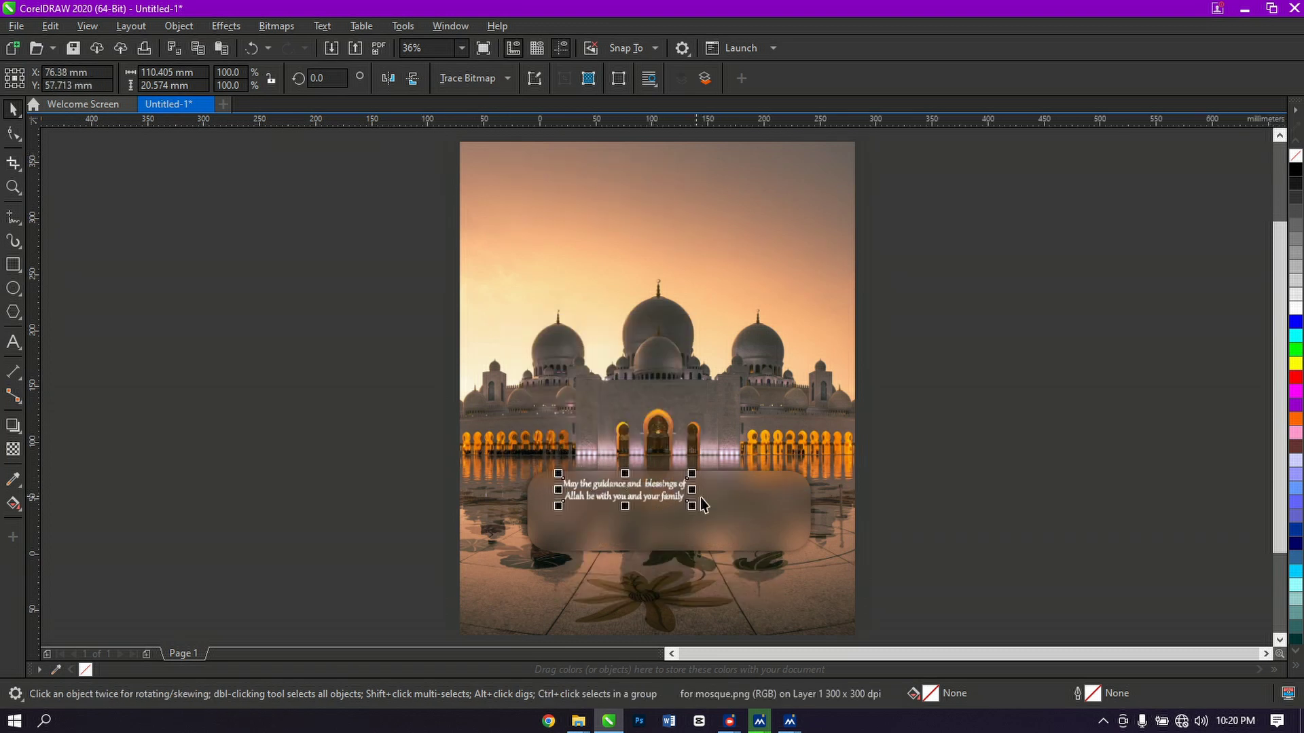
Align the text image to the horizontal and vertical centre of the frosted frame
left_click(750, 507, "shift")
key("c")
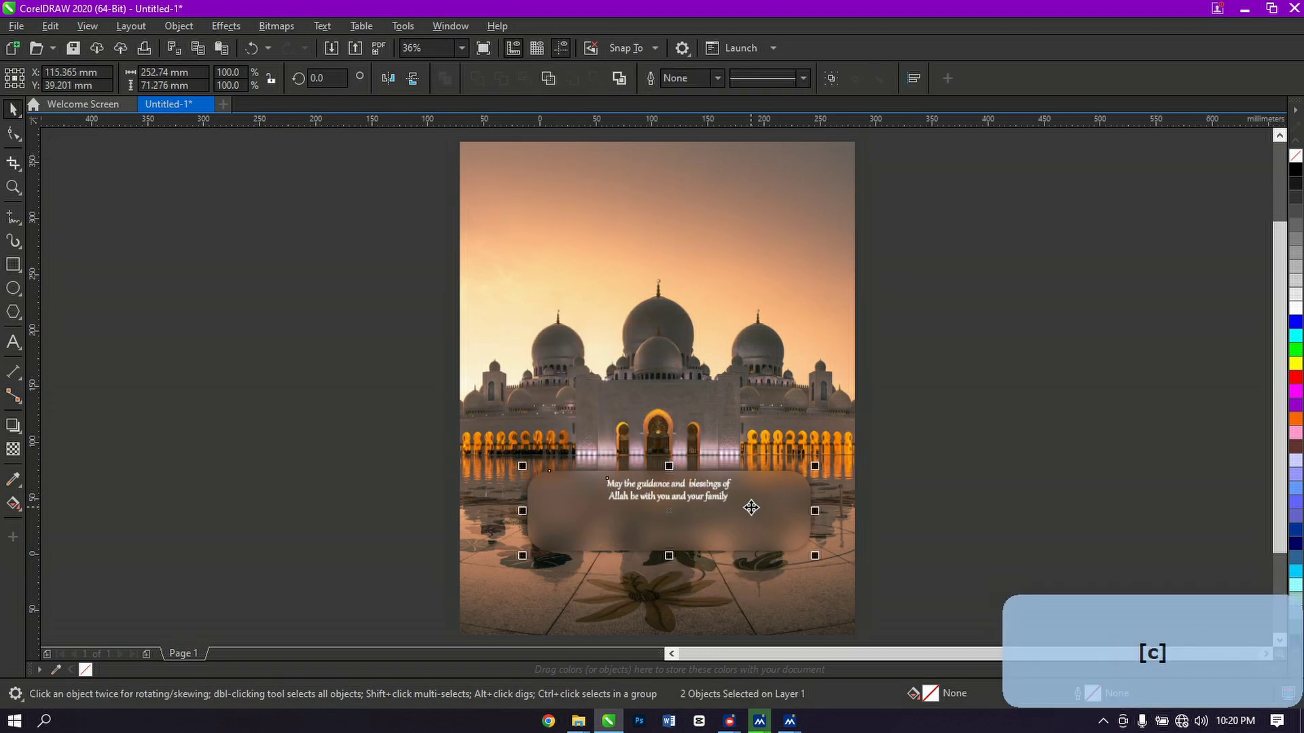
key("e")
left_click(954, 452)
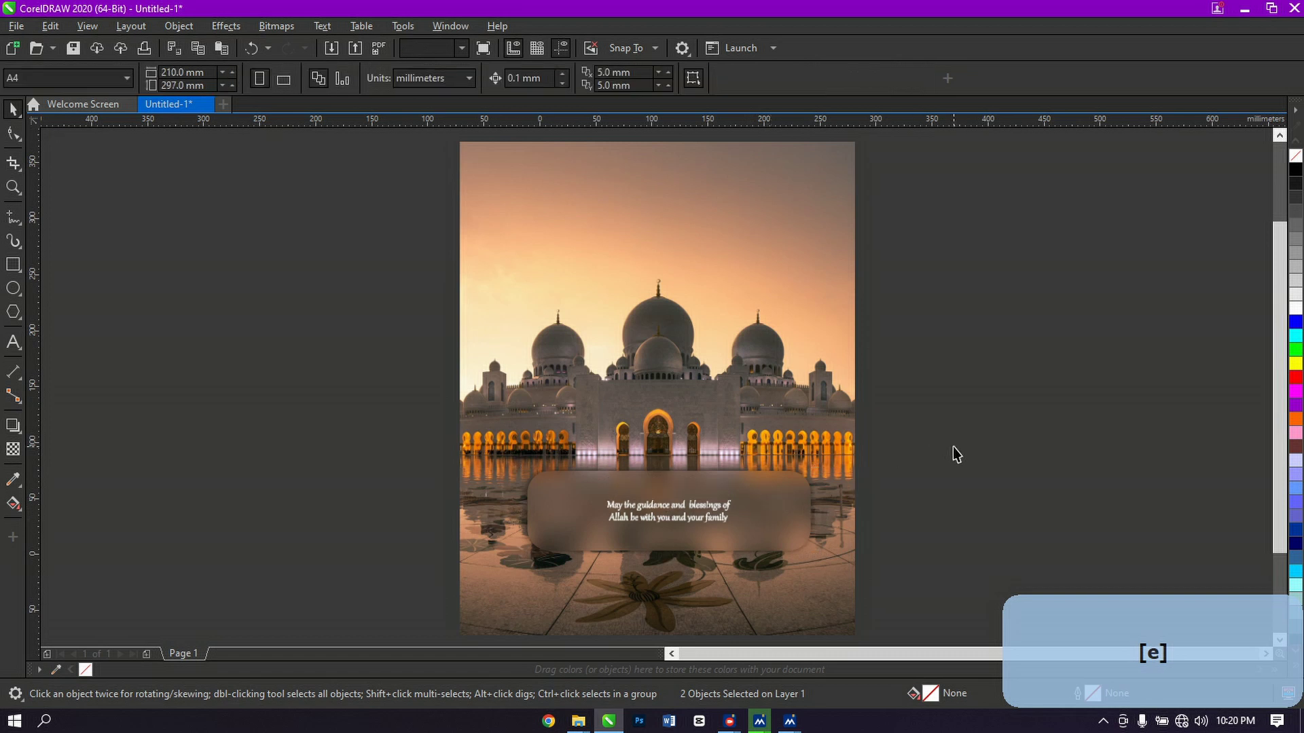
Enlarge the text image proportionally from its centre to about 214 mm wide so it fills the frosted frame
left_click(669, 528)
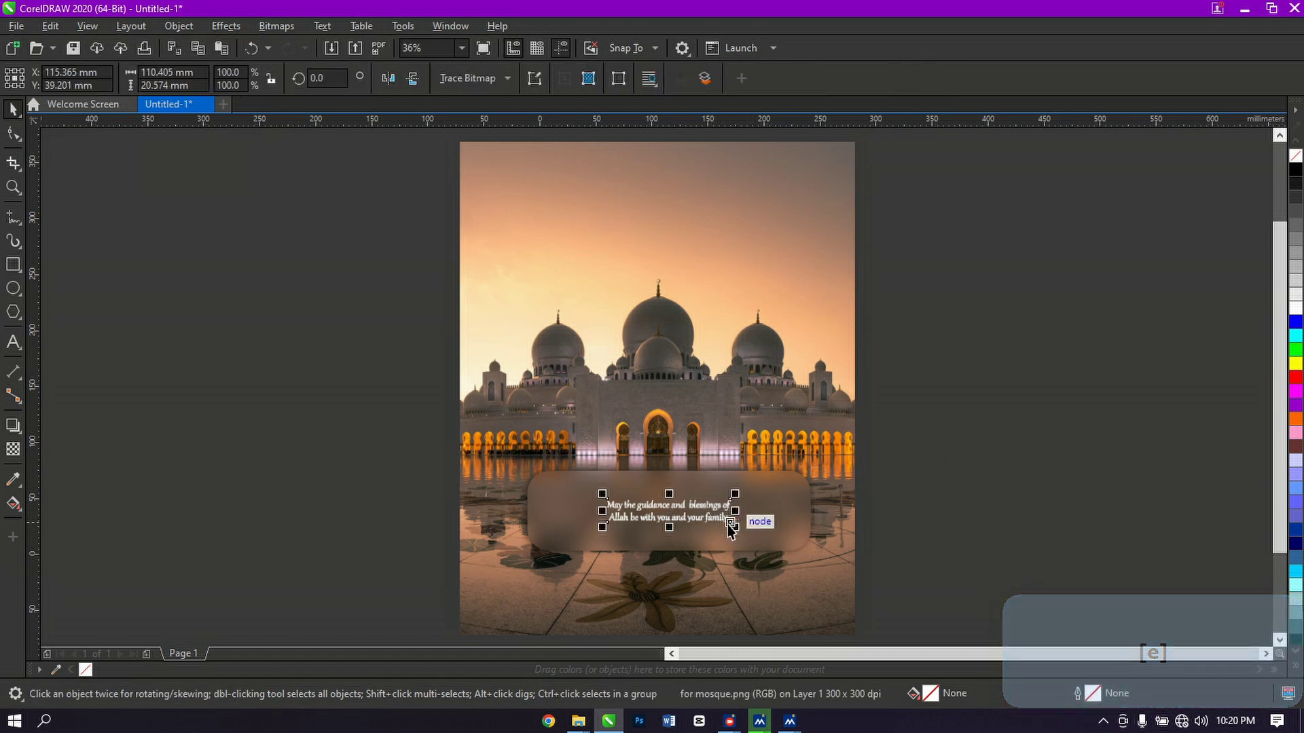
left_click_drag(734, 529, 793, 557)
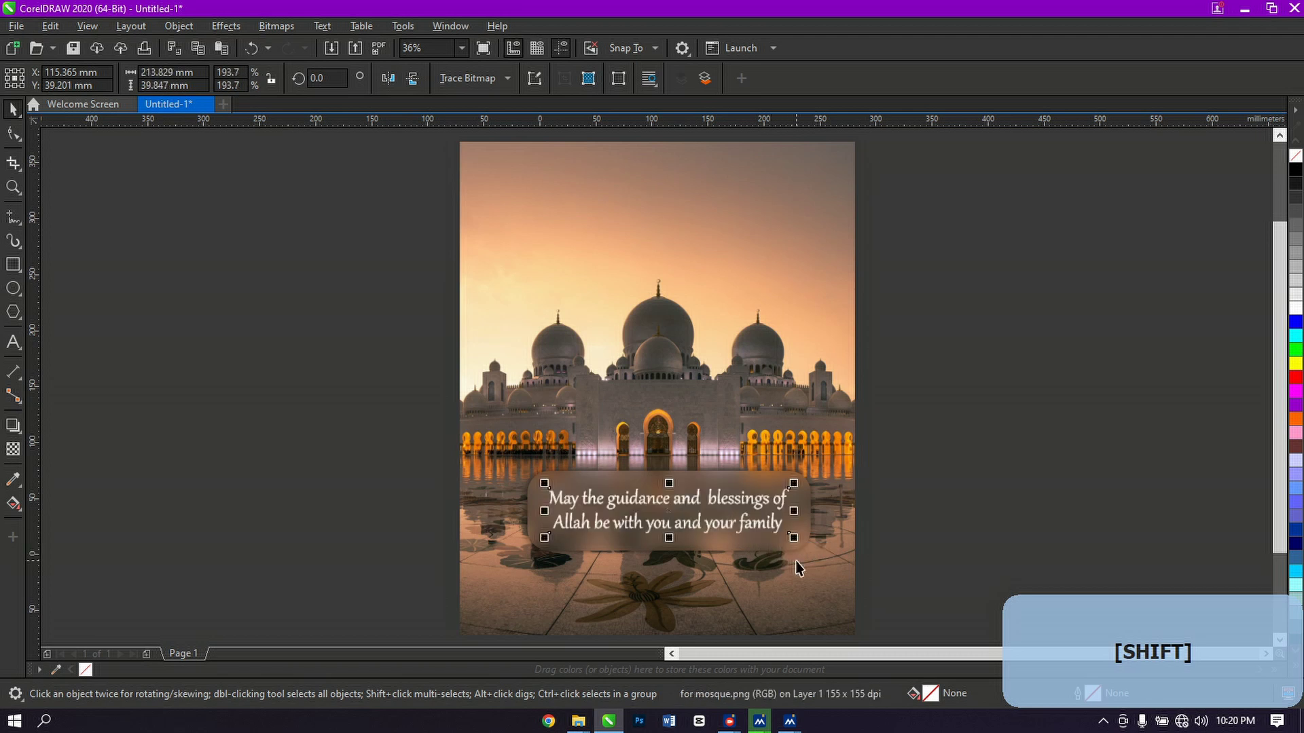
left_click(905, 488)
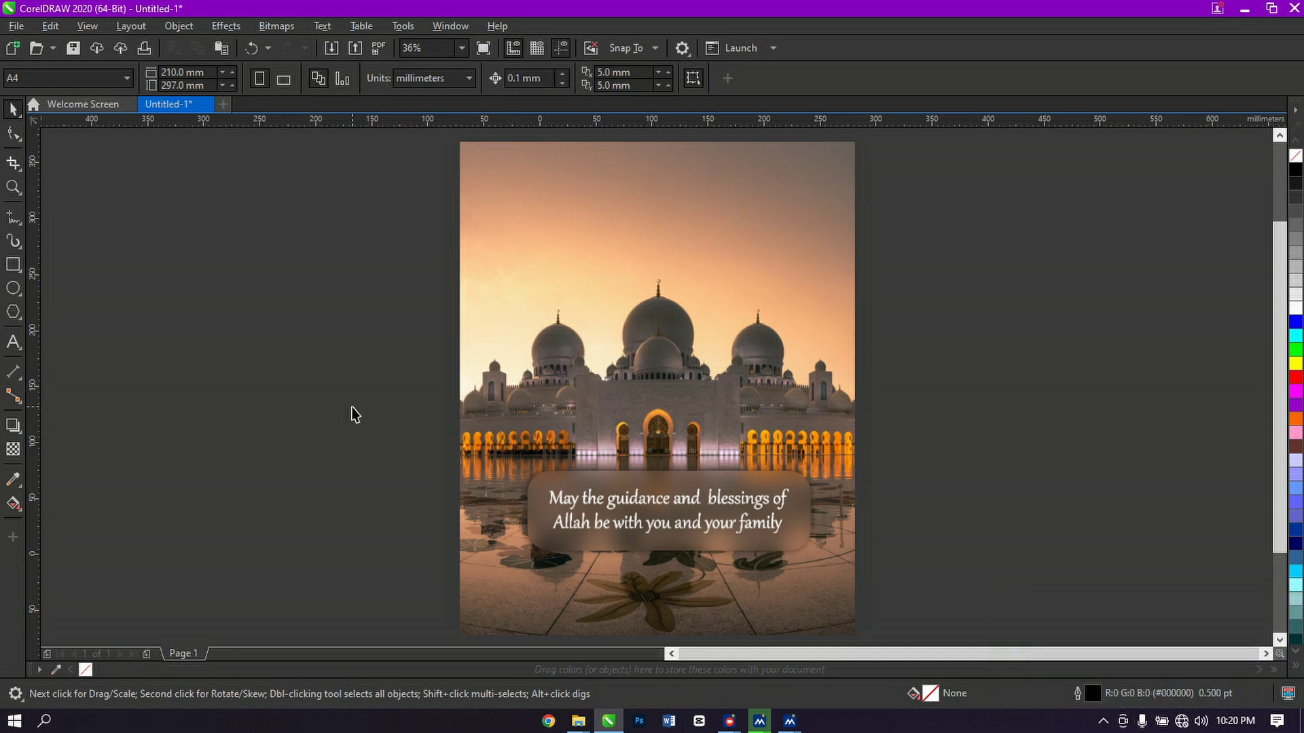
Delete all objects from the document and import the image wp9378861-windows-11-hd-wallpapers onto the page
key("ctrl+a")
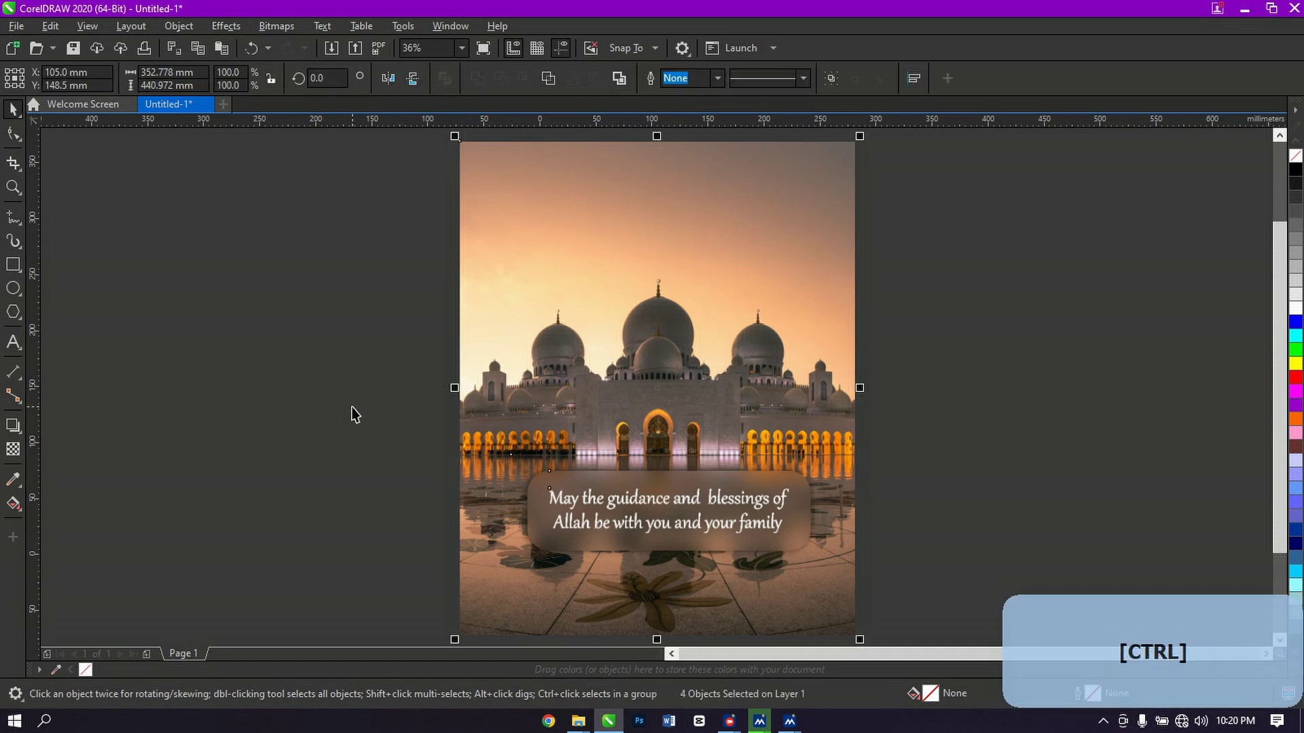
key("Delete")
right_click(632, 323)
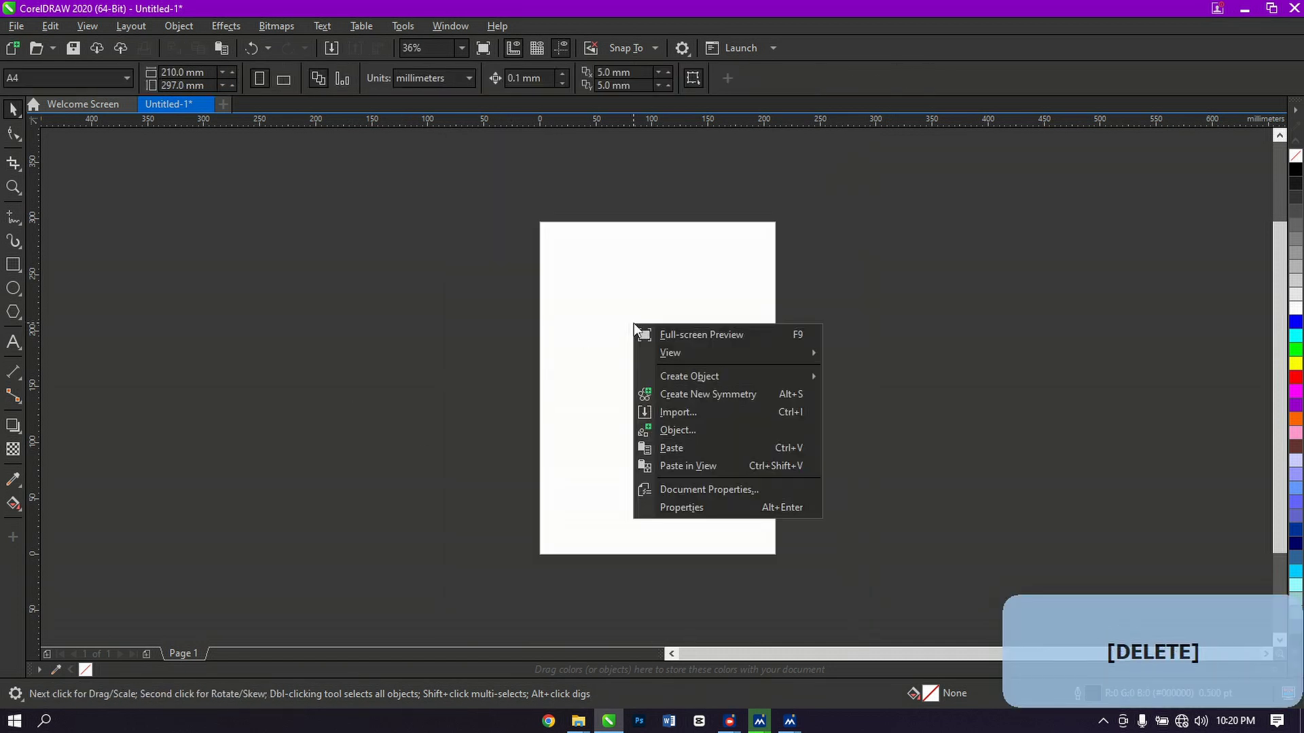
left_click(683, 412)
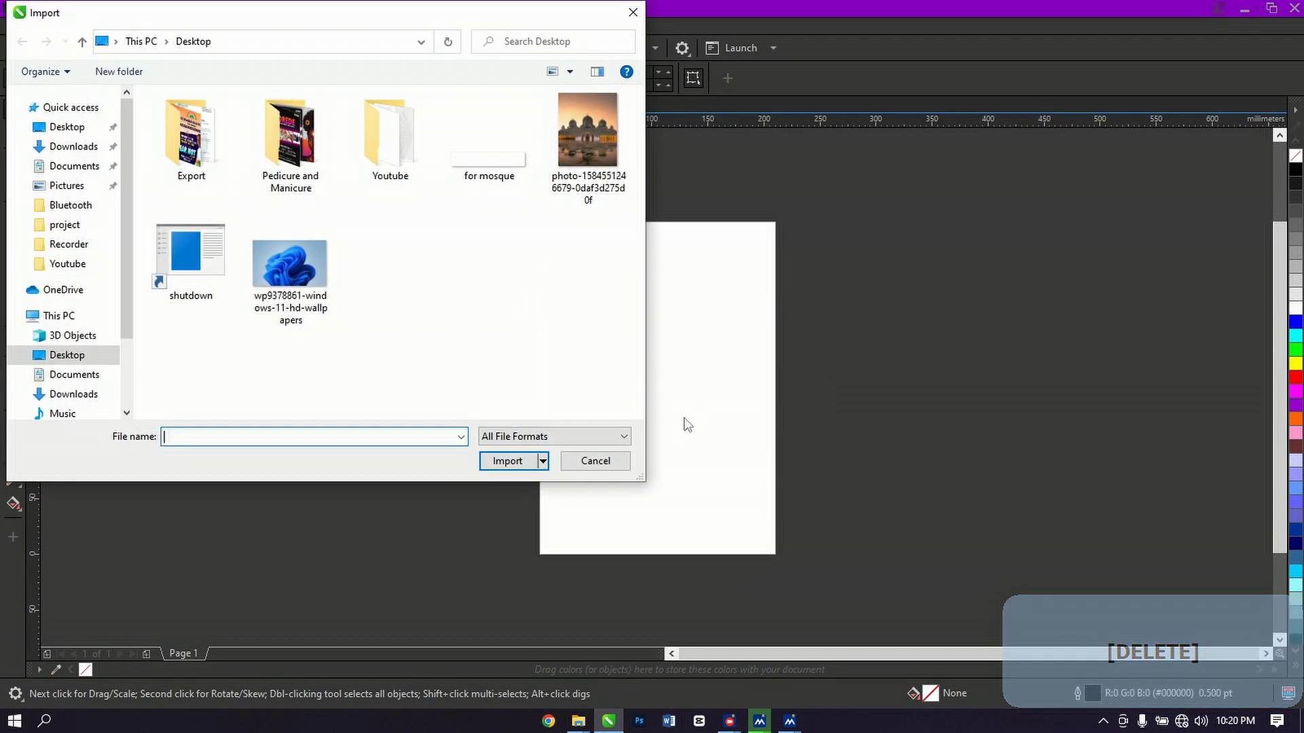
left_click(275, 262)
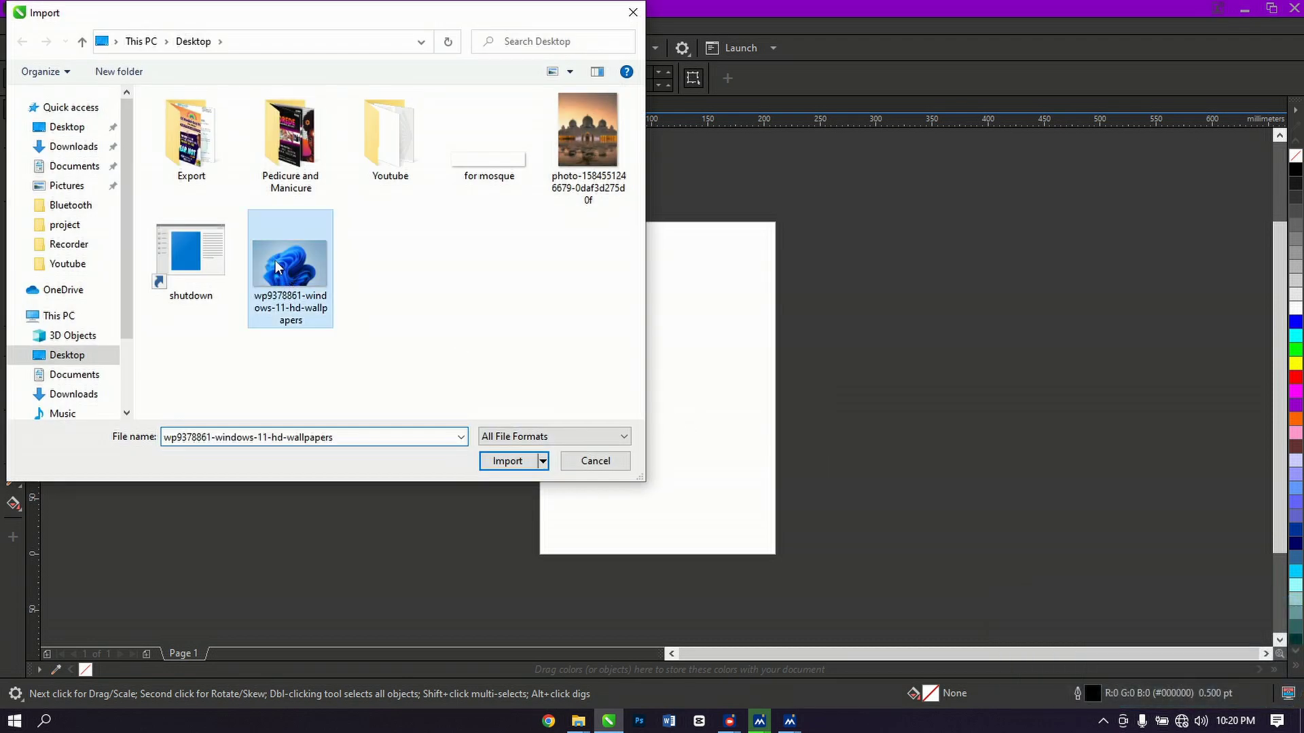
left_click(496, 455)
left_click(497, 290)
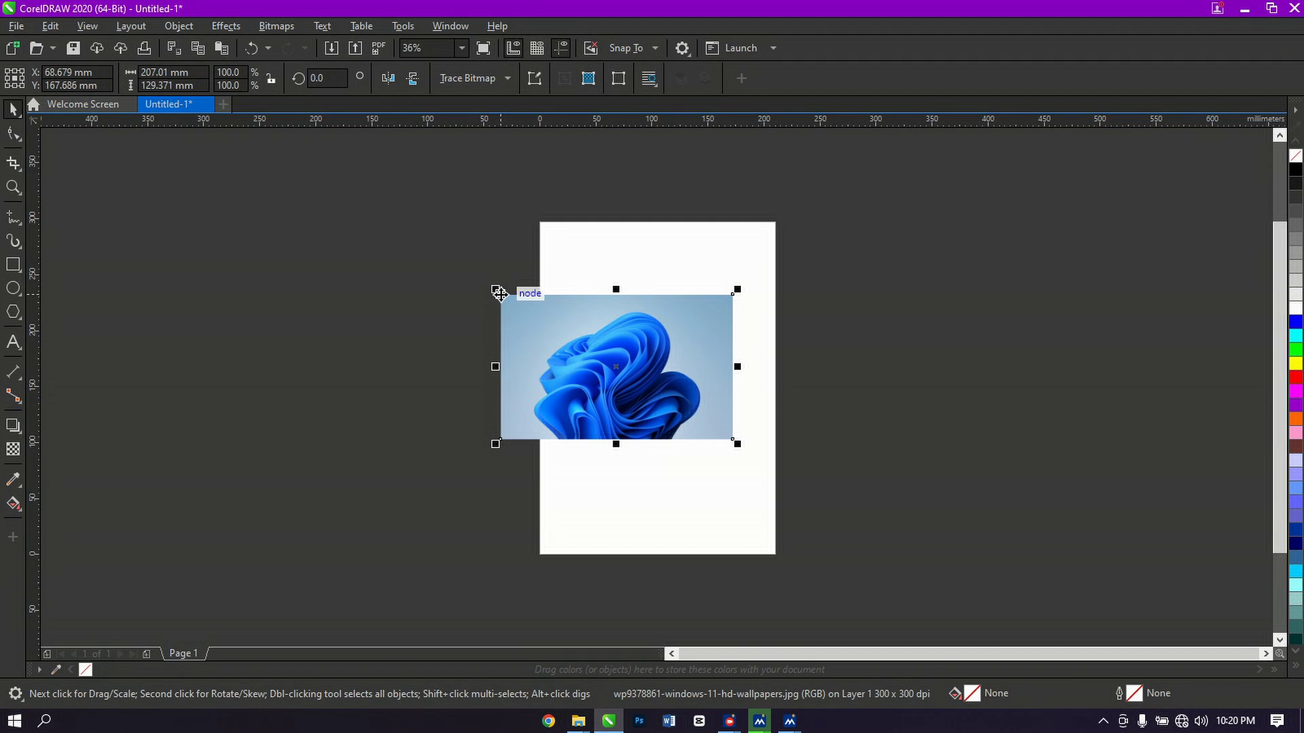
Centre the wallpaper on the page and switch the page orientation to landscape
key("p")
left_click(434, 274)
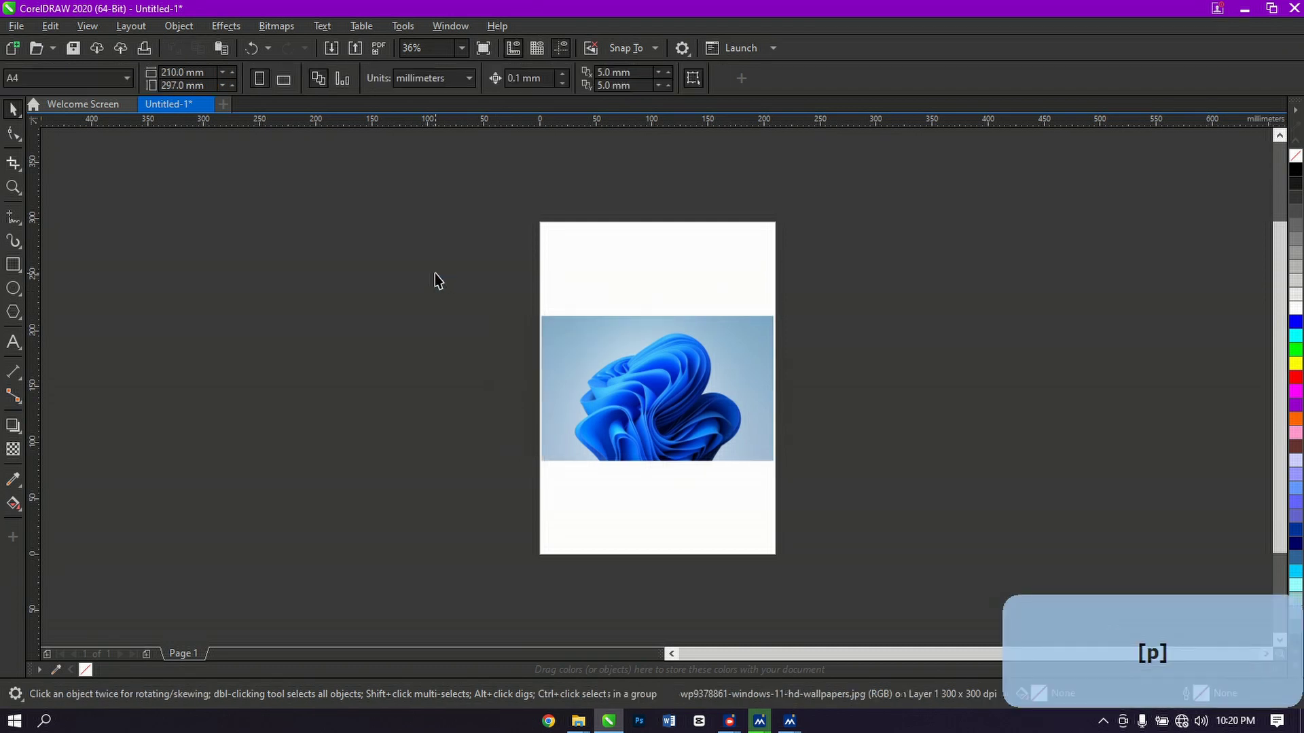
left_click(283, 79)
Scale the wallpaper proportionally from its centre to about 339 mm wide so it covers the page
left_click(633, 353)
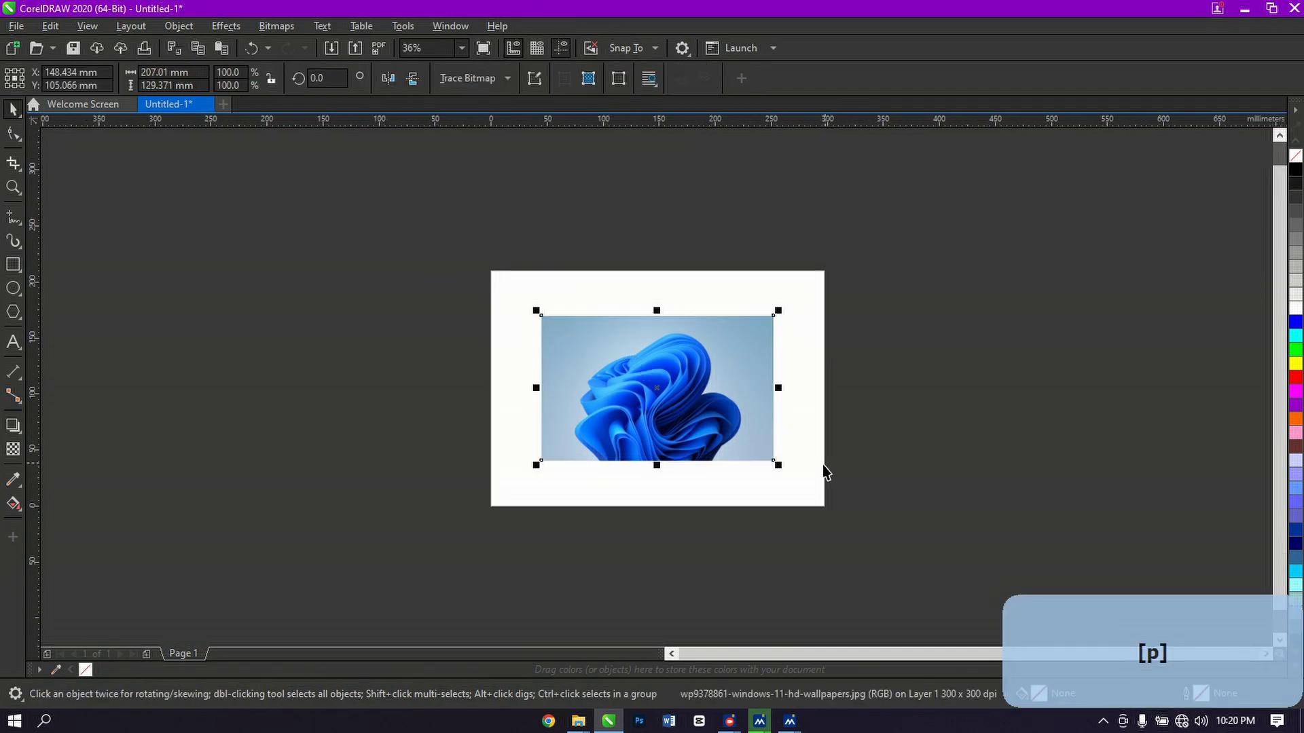
left_click_drag(780, 468, 855, 525)
left_click(396, 403)
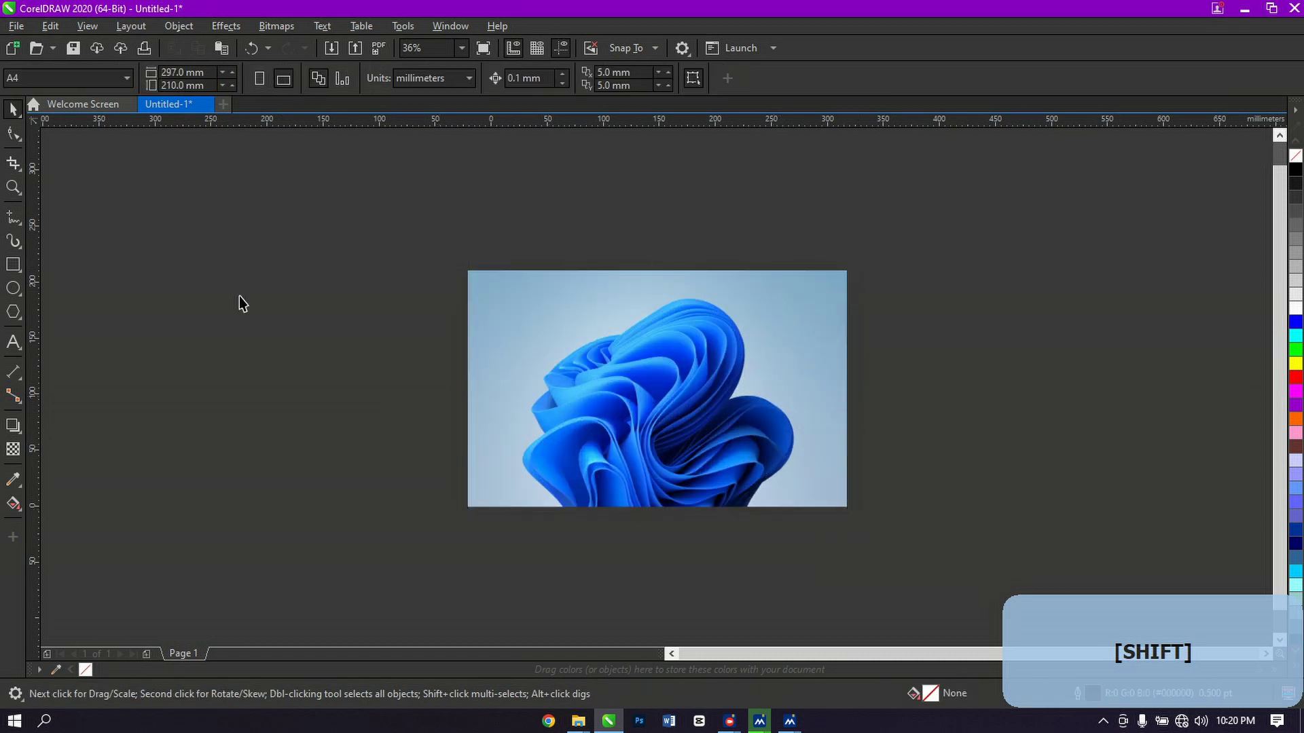
Draw a rectangle about 178 by 41 mm across the lower part of the blue flower shape
left_click(13, 265)
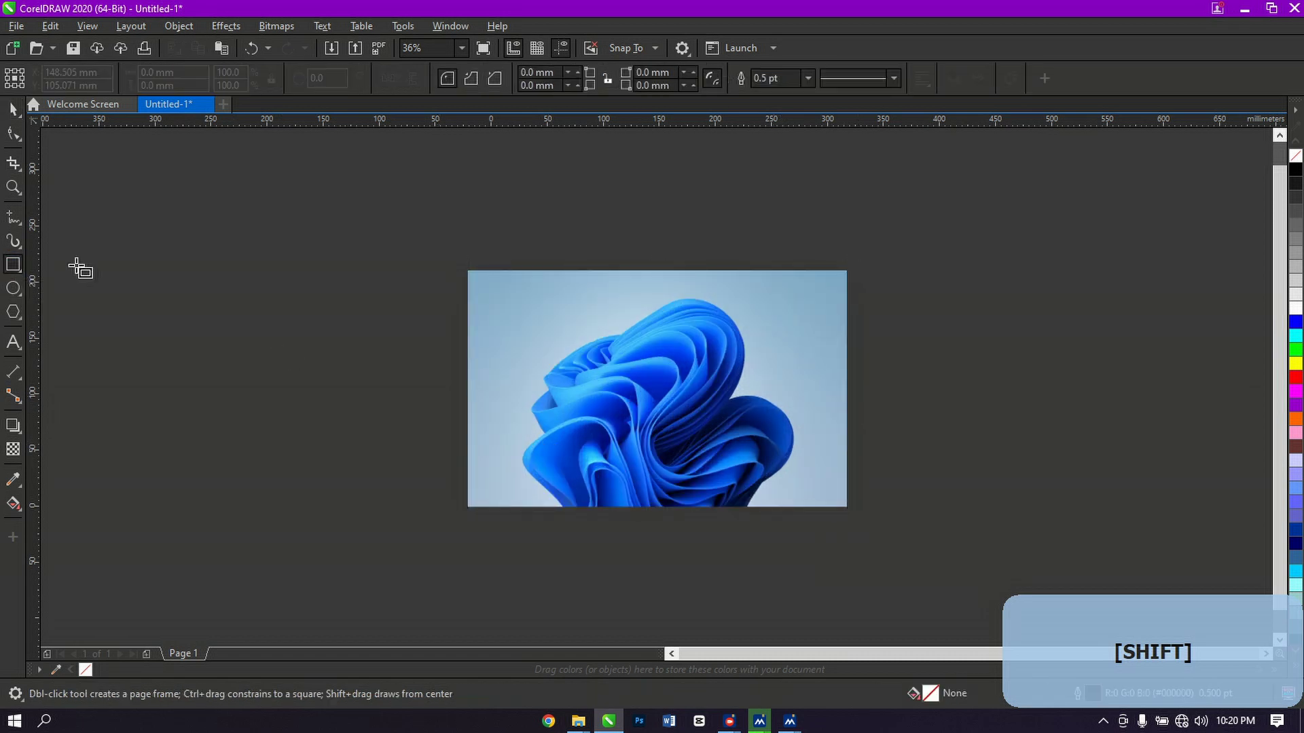
left_click_drag(546, 421, 749, 470)
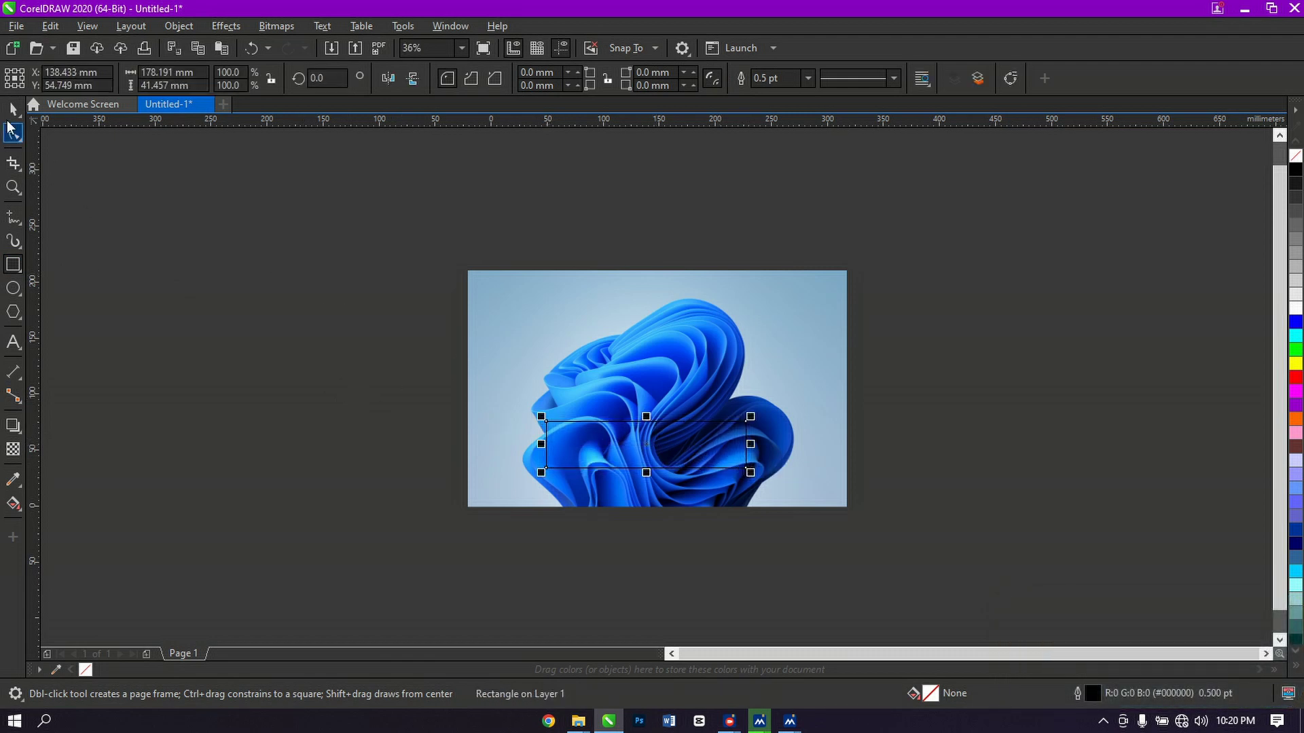
left_click(9, 112)
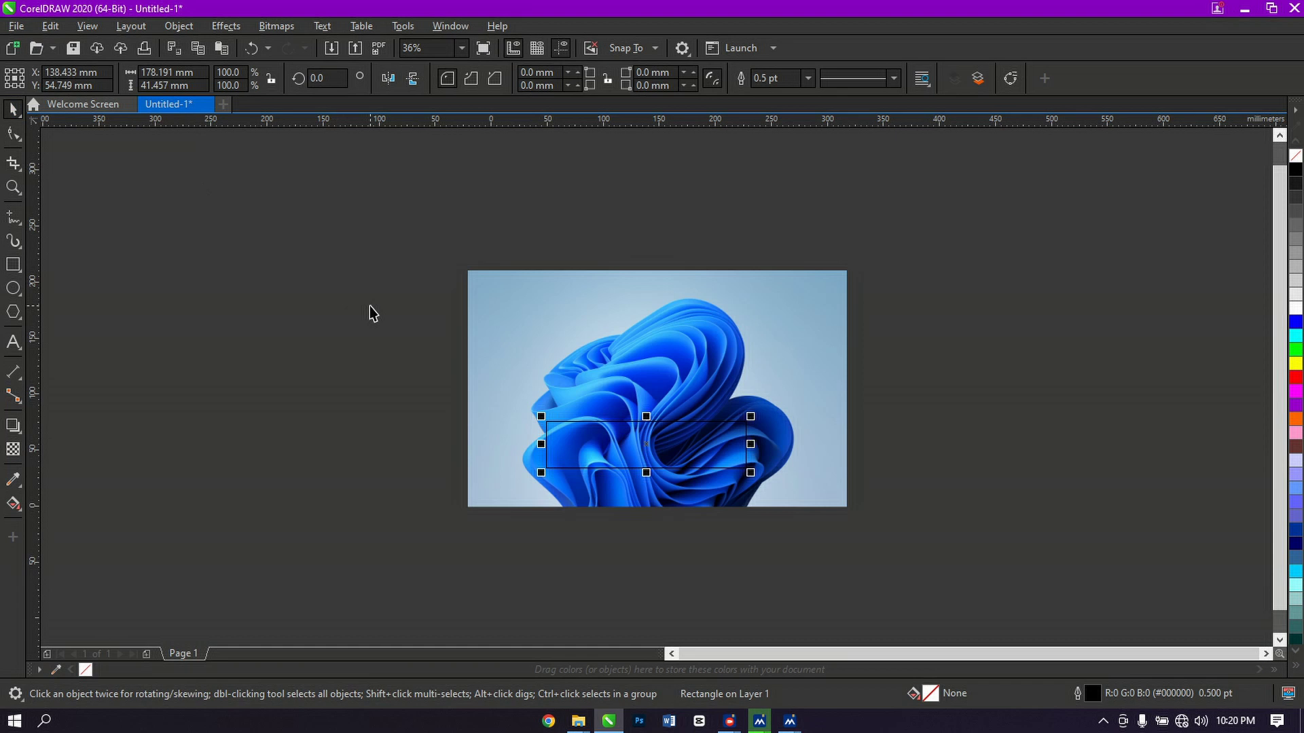
Copy the wallpaper image to the clipboard and deselect it
left_click(550, 352)
right_click(551, 353)
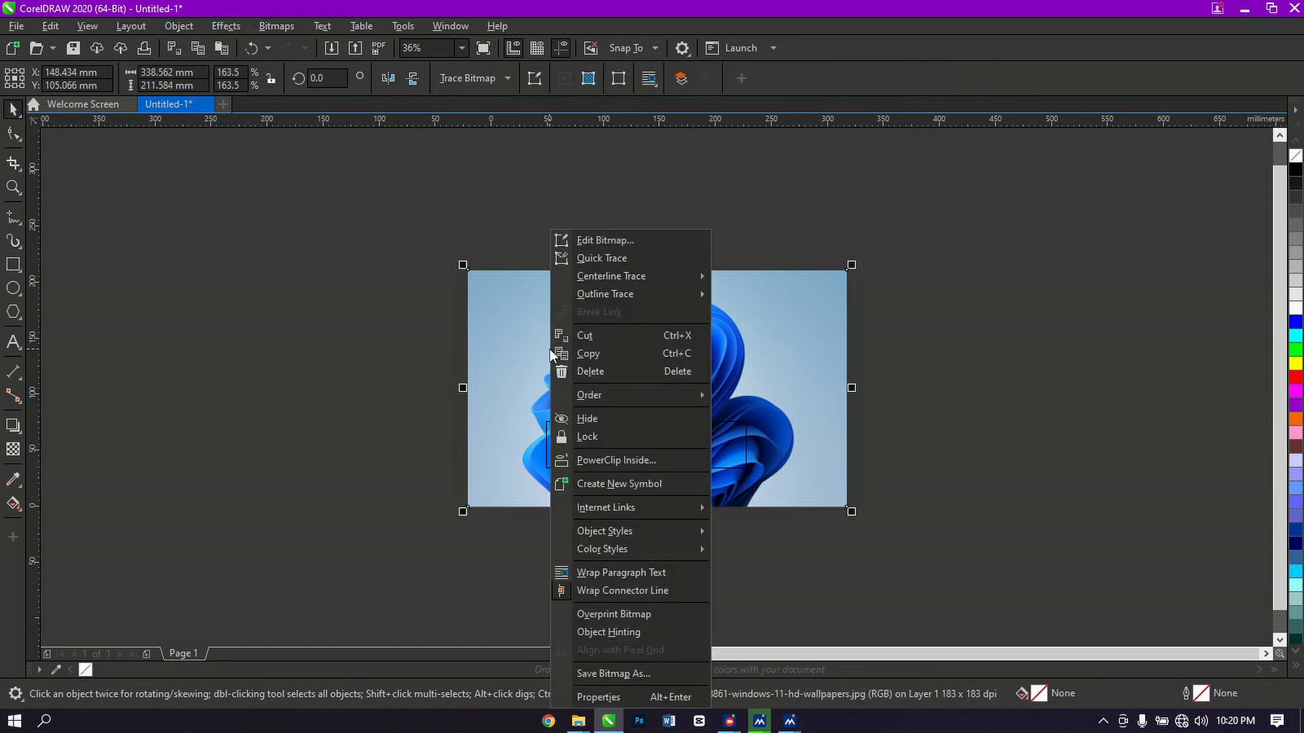
left_click(591, 355)
left_click(309, 365)
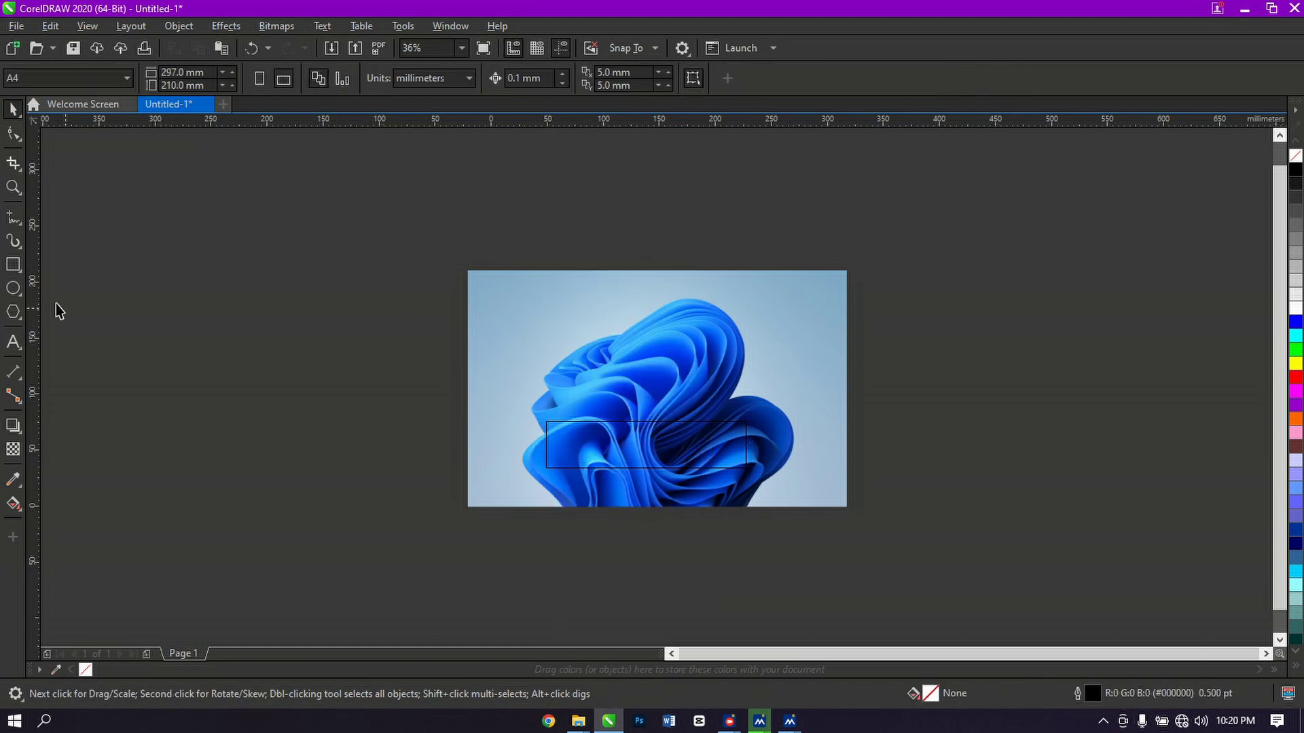
Draw a small rectangle about 43 by 28 mm beside the page and move it closer to the wallpaper
left_click(19, 269)
left_click_drag(330, 385, 388, 425)
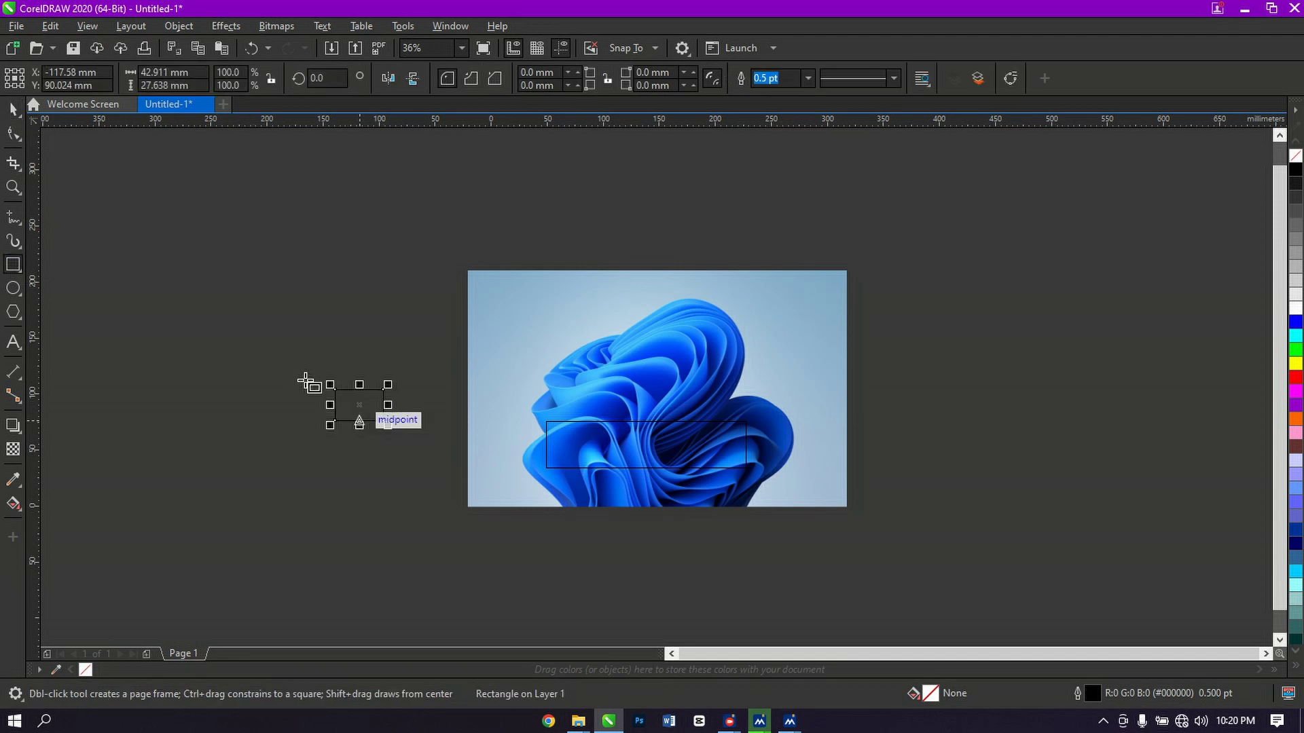
left_click(15, 108)
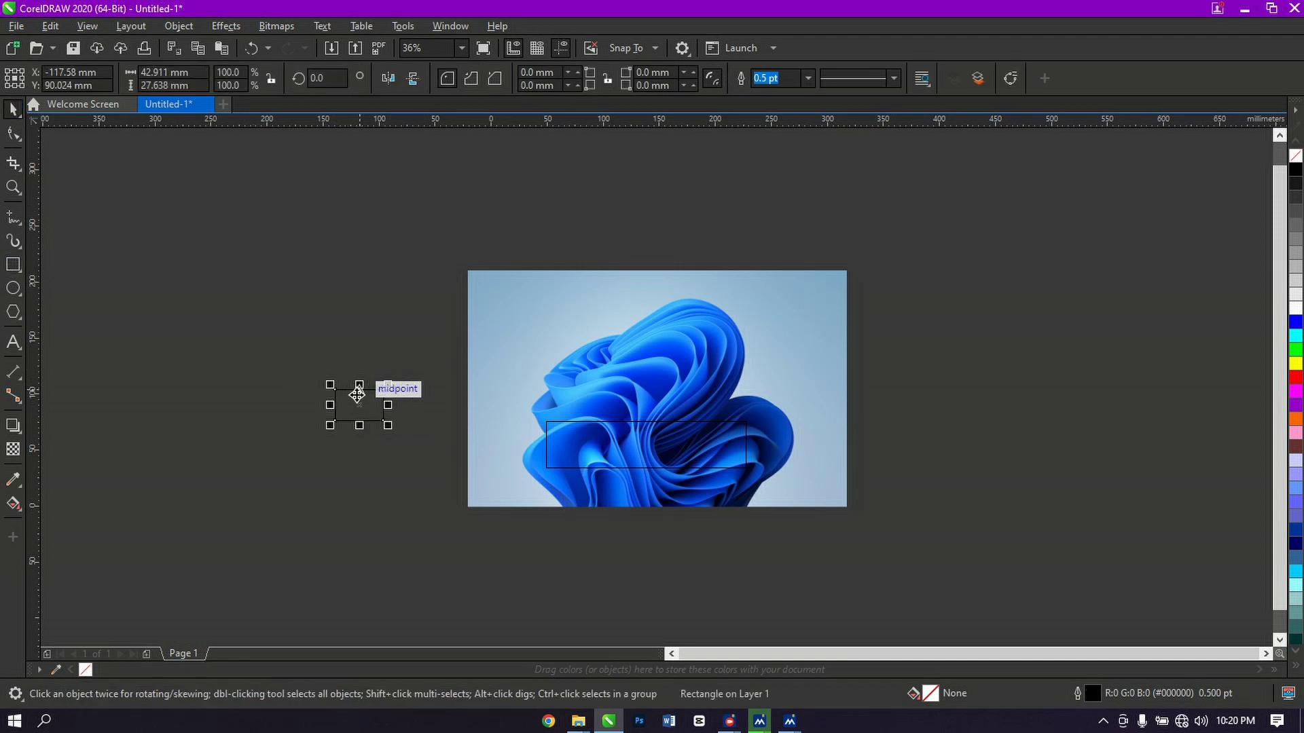
left_click_drag(359, 391, 401, 435)
key("Escape")
PowerClip the small rectangle inside the wide rectangle on the wallpaper
left_click(182, 26)
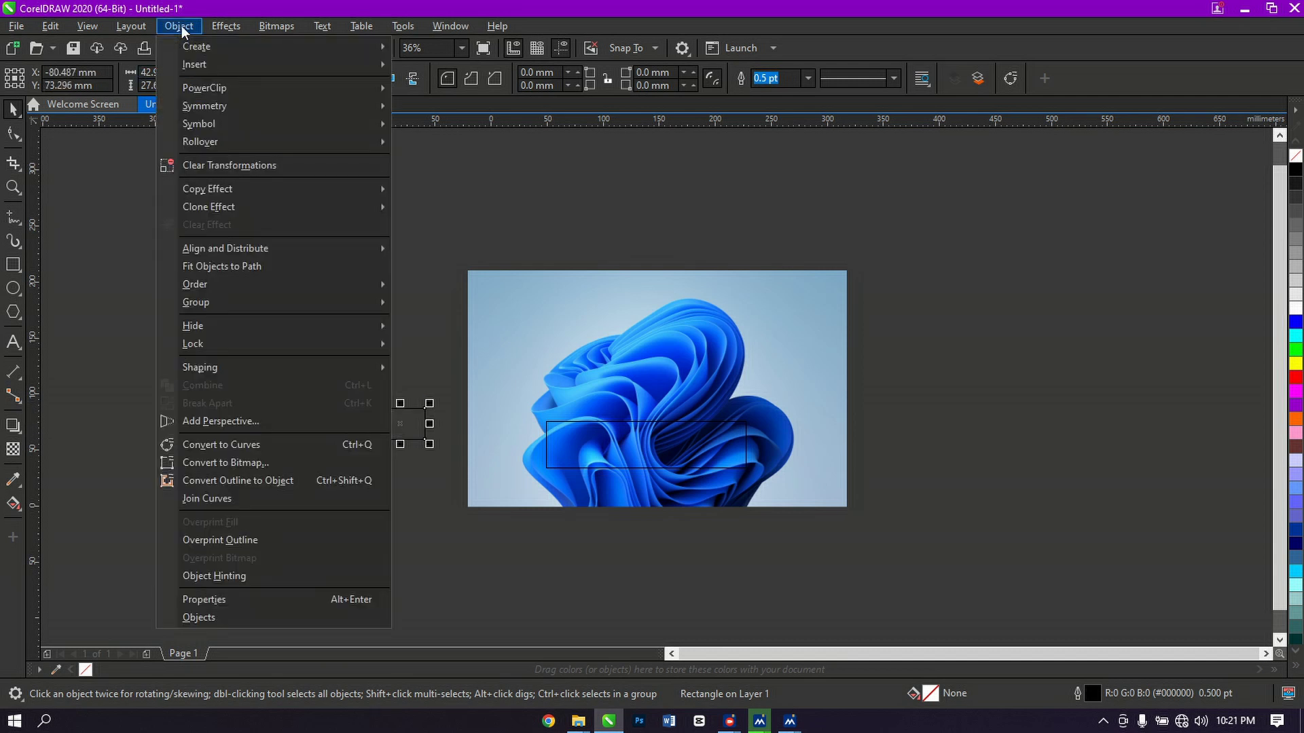
mouse_move(253, 90)
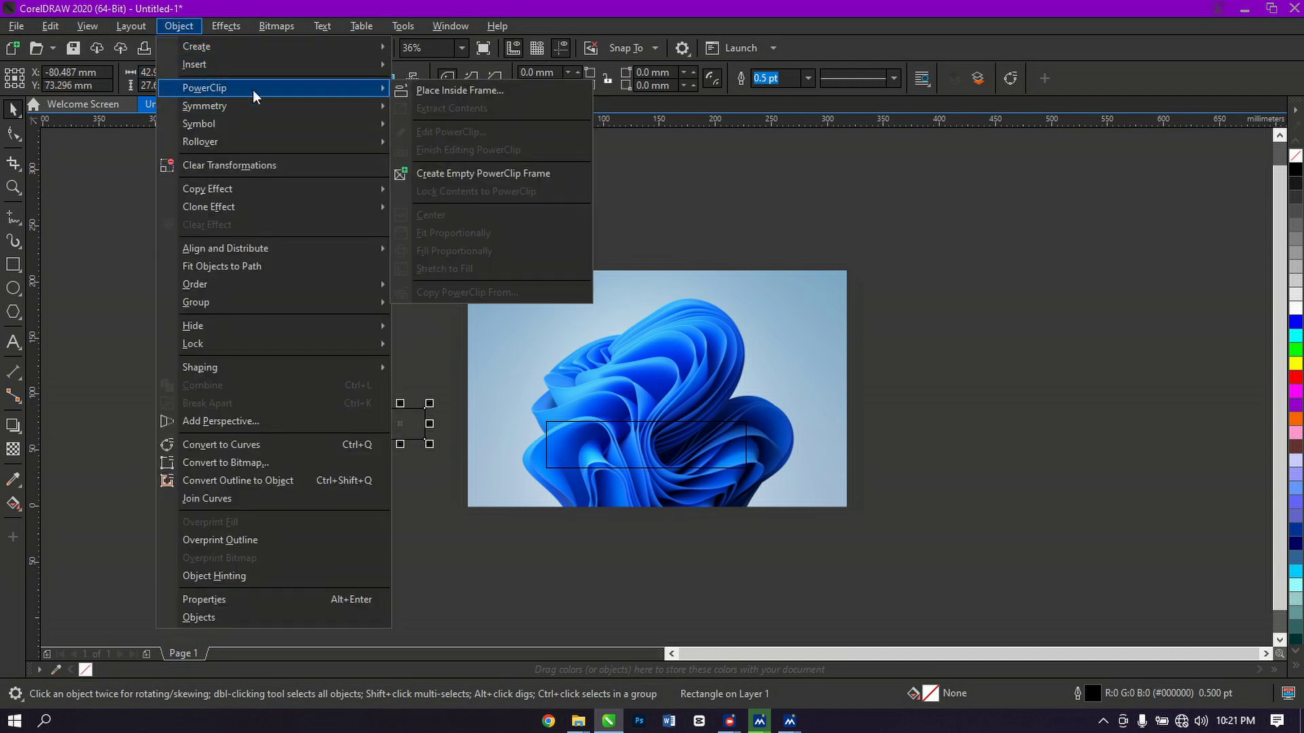
left_click(415, 89)
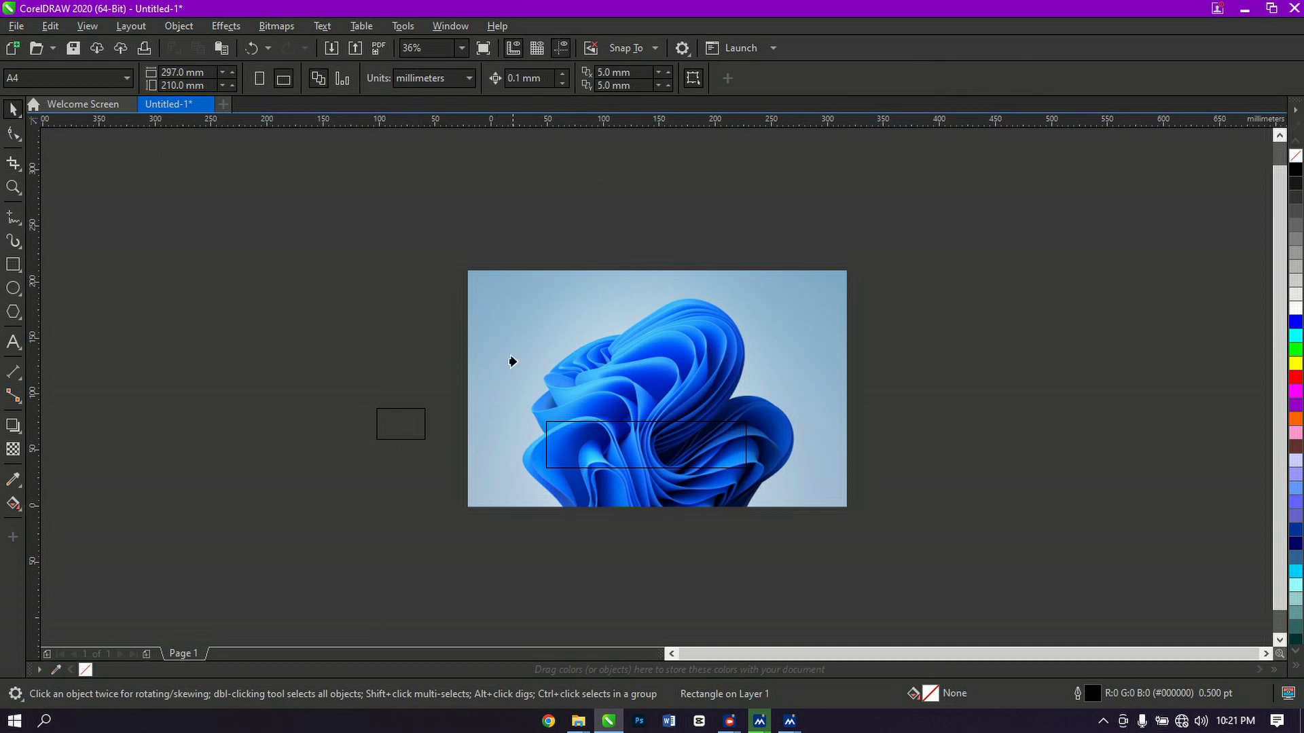
left_click(572, 455)
Edit the wide frame's PowerClip contents, deleting the small rectangle and pasting the copied wallpaper in its place
right_click(572, 455)
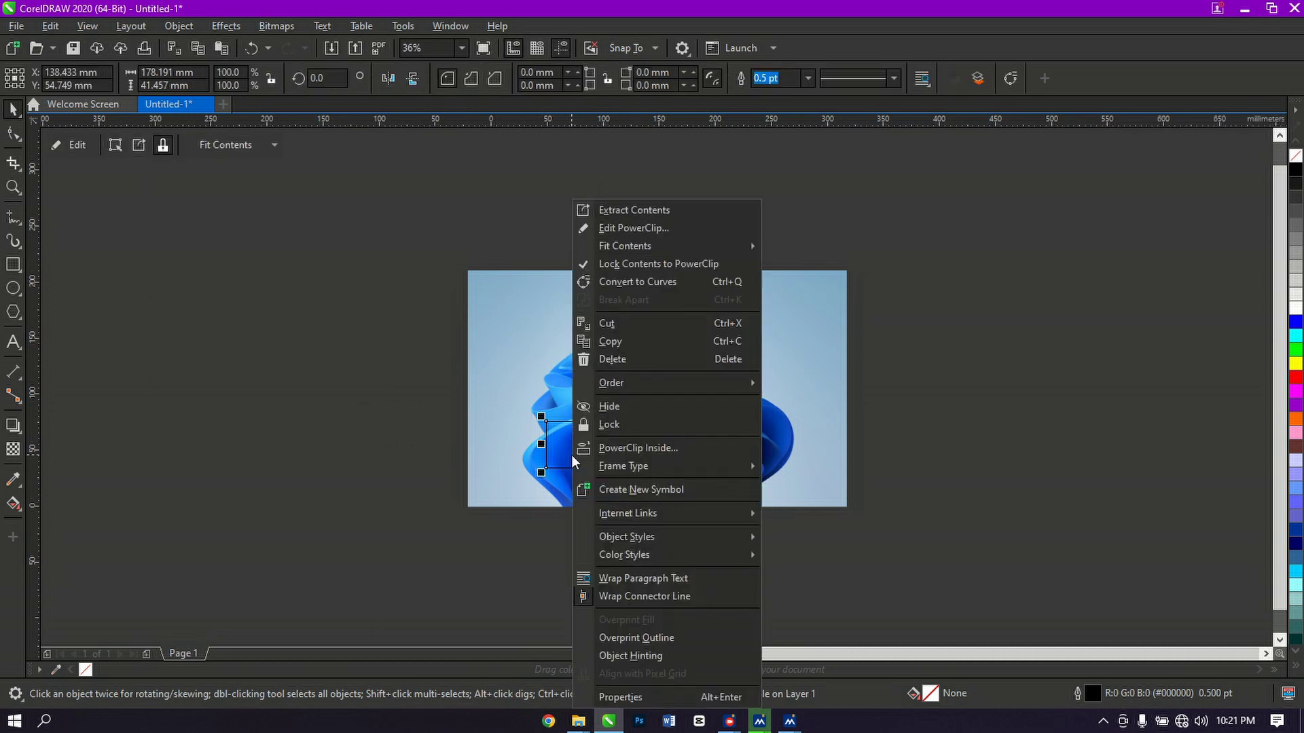
left_click(632, 231)
right_click(648, 435)
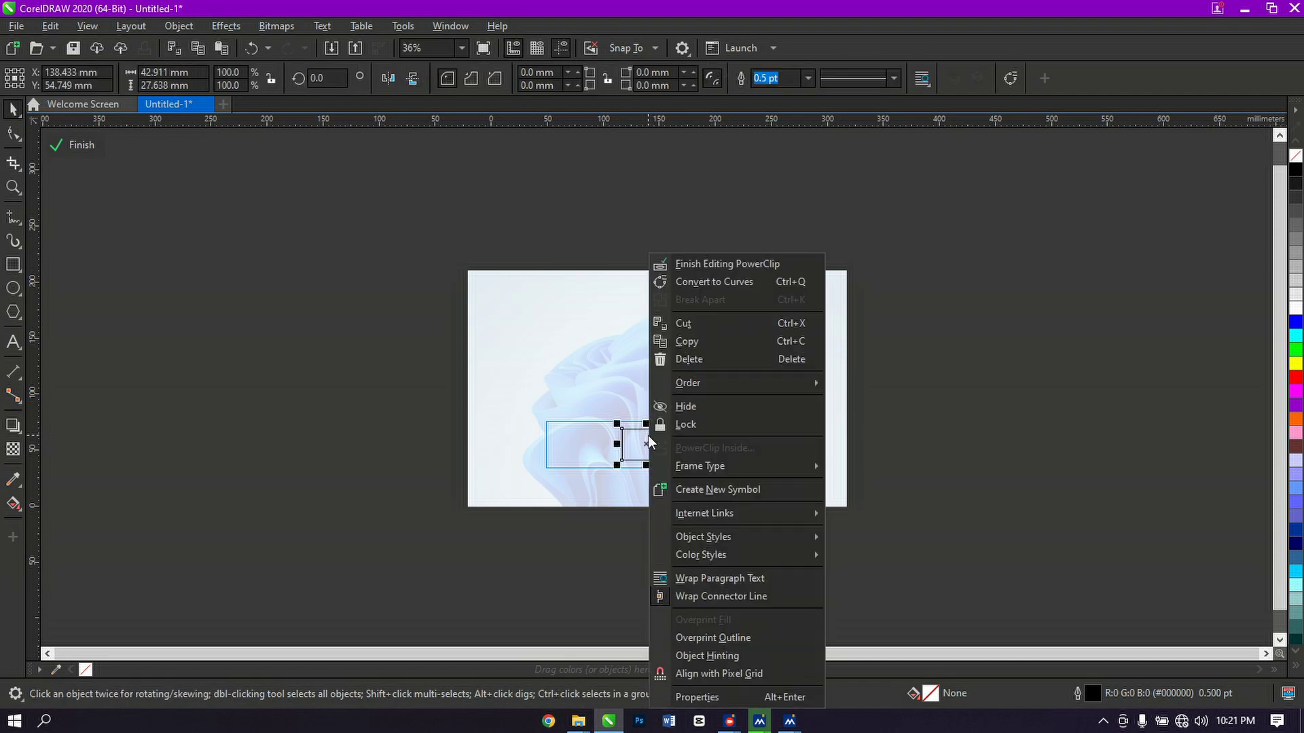
left_click(693, 362)
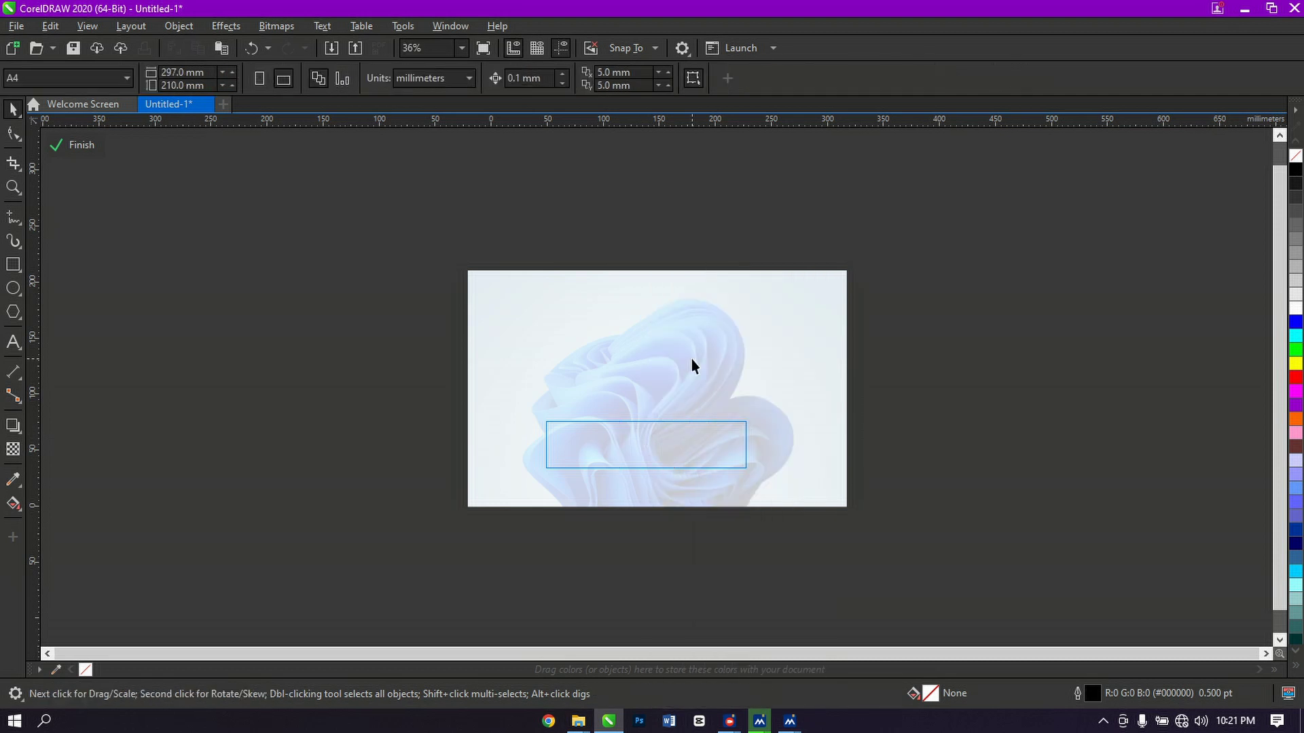
right_click(421, 333)
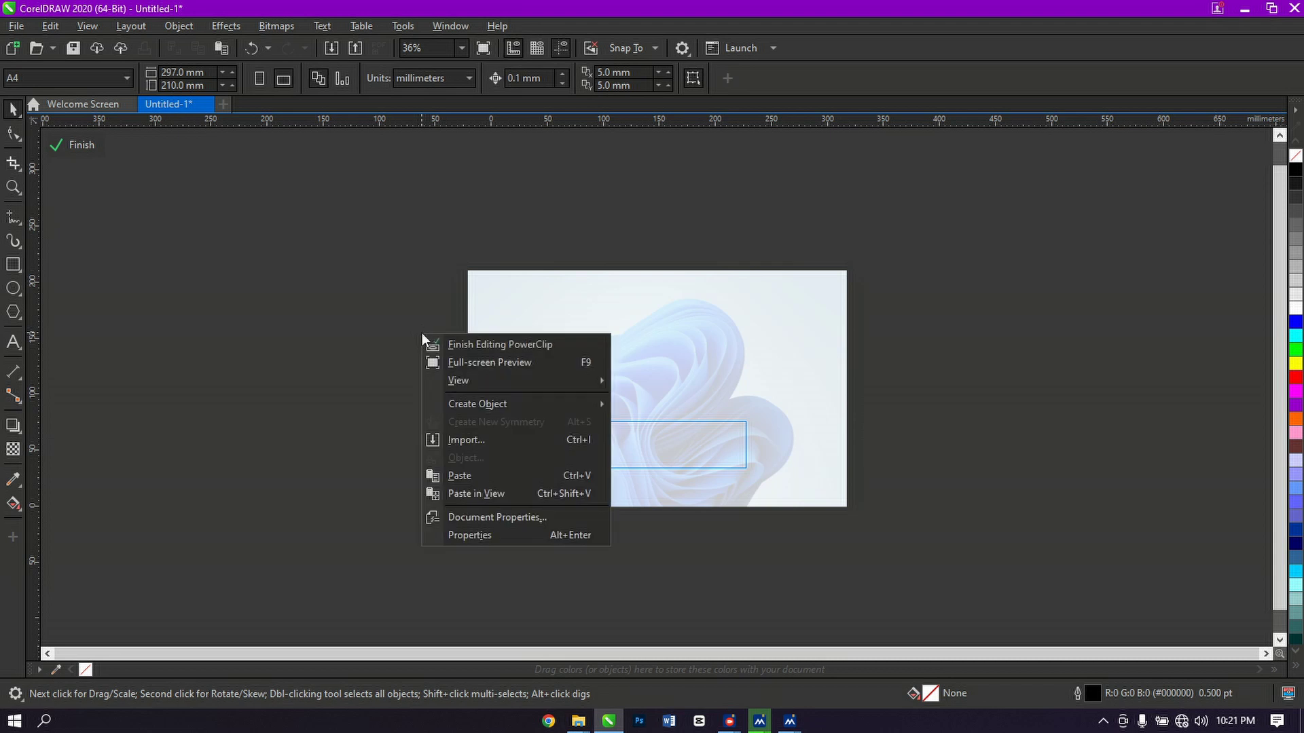
left_click(490, 473)
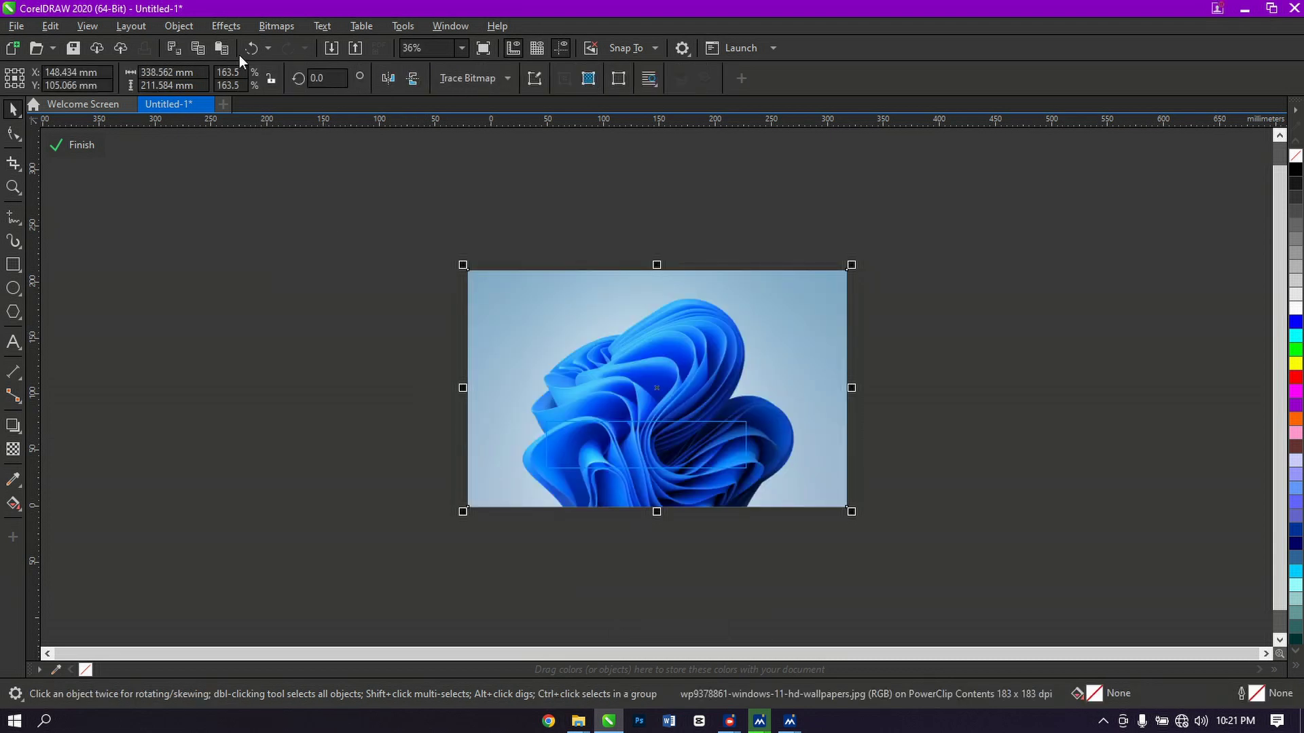
Apply a Gaussian Blur with a 29.9 pixel radius to the pasted wallpaper and finish editing the PowerClip
left_click(237, 26)
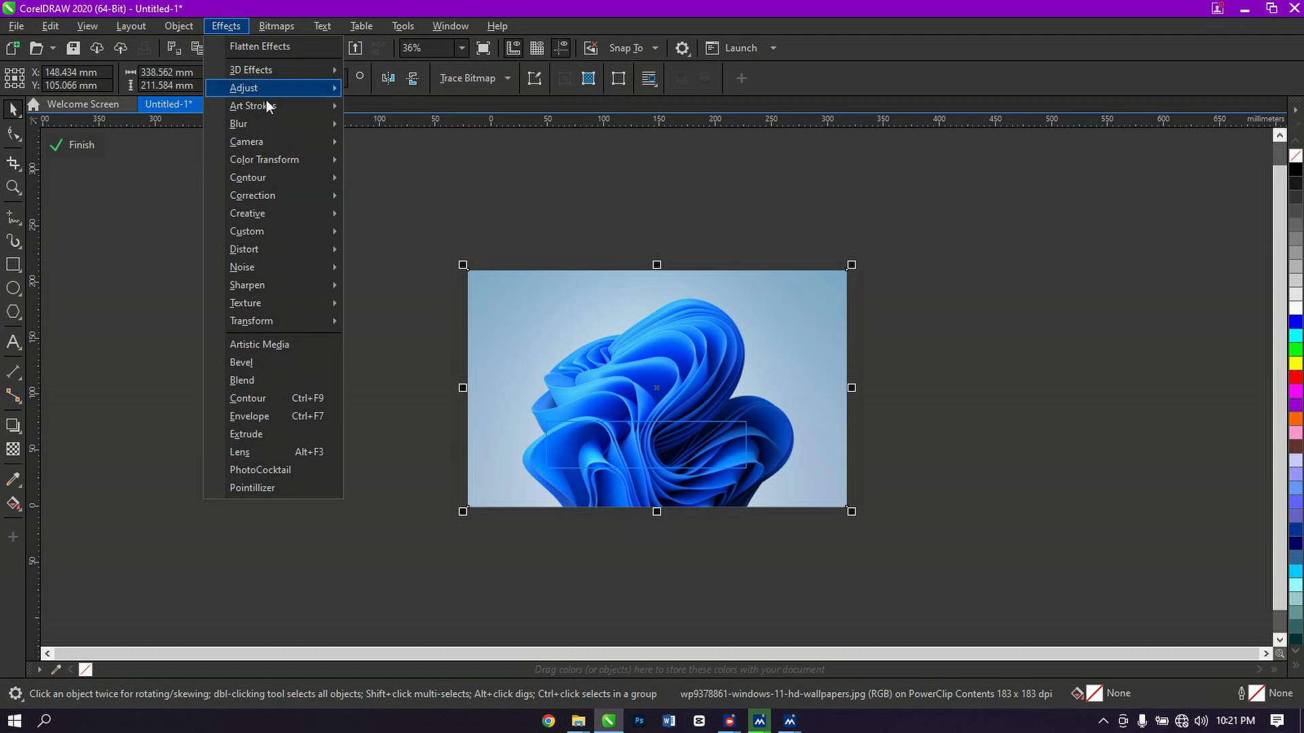
mouse_move(274, 126)
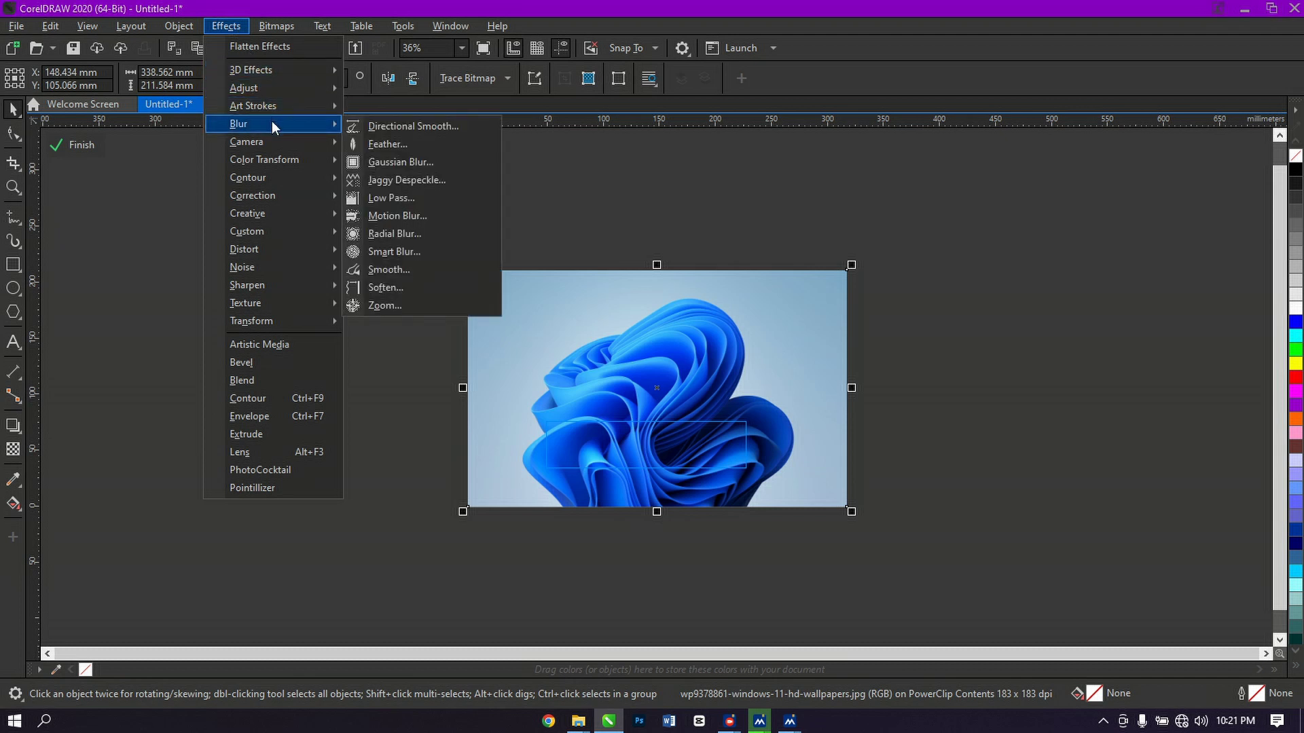
left_click(380, 164)
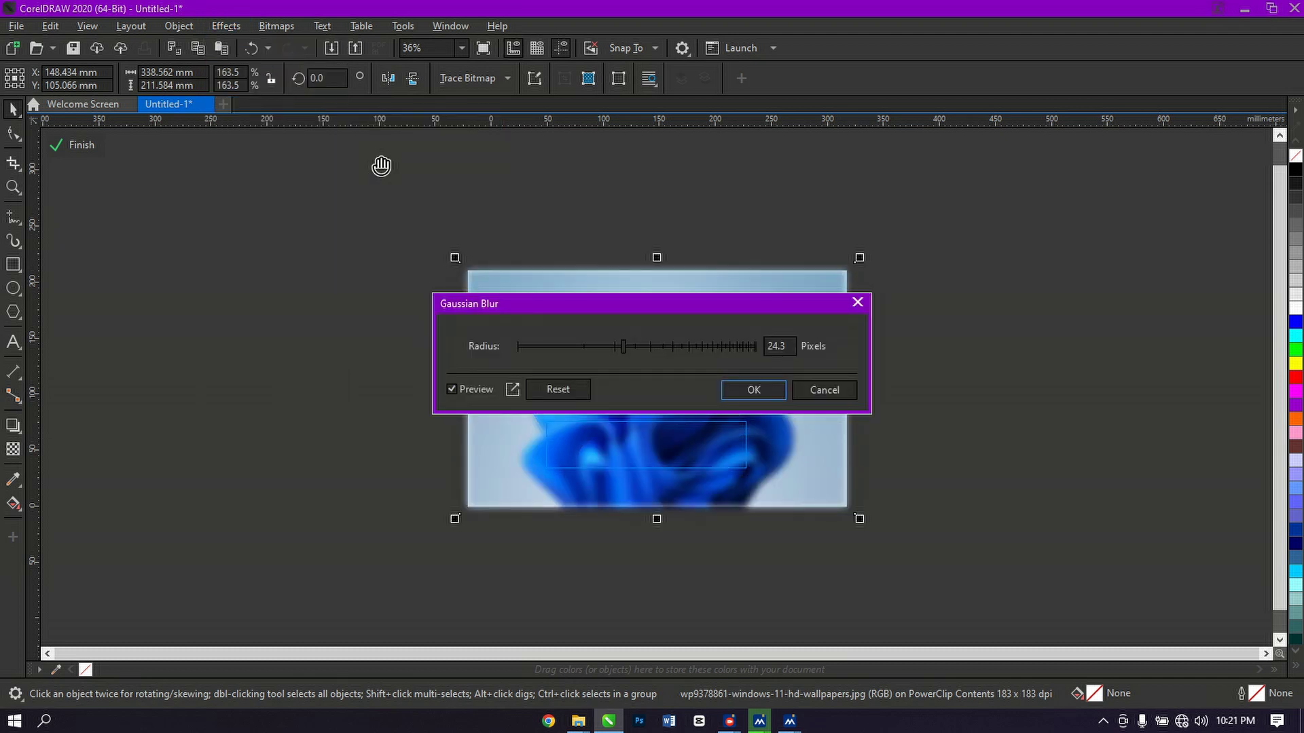
left_click(636, 347)
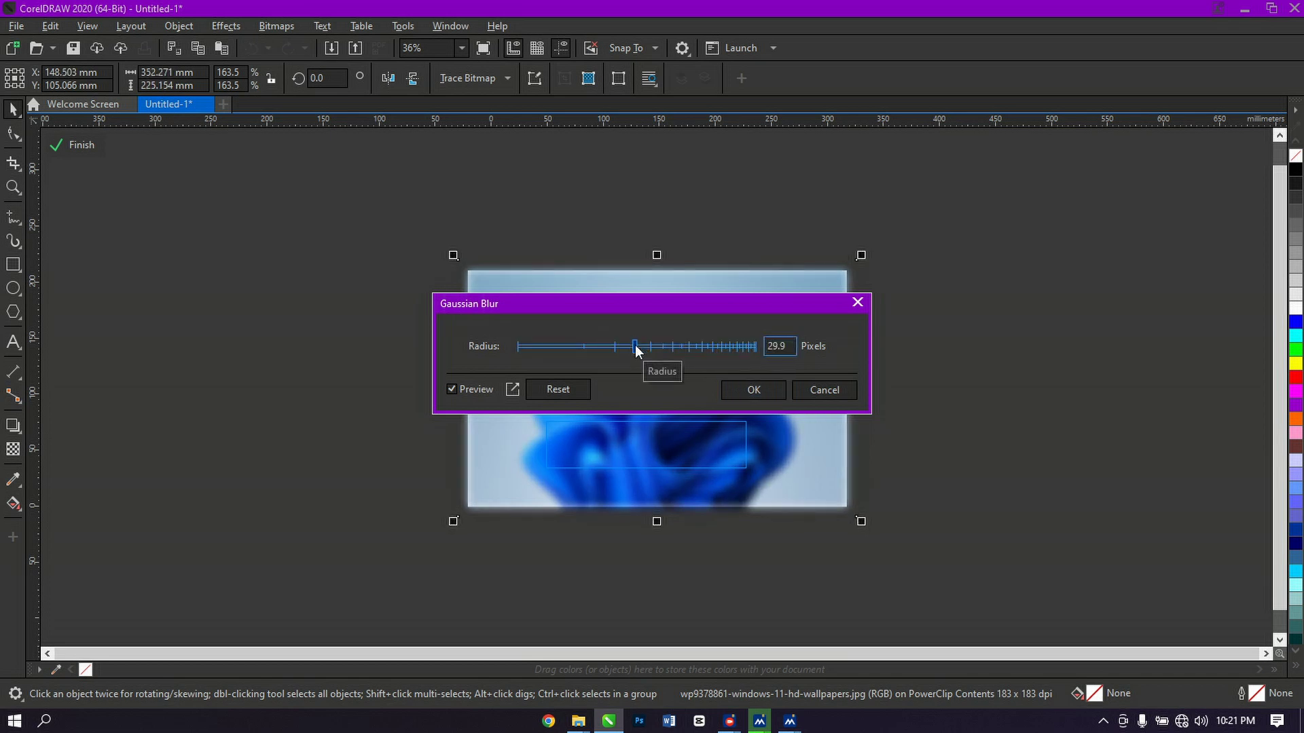
left_click(761, 390)
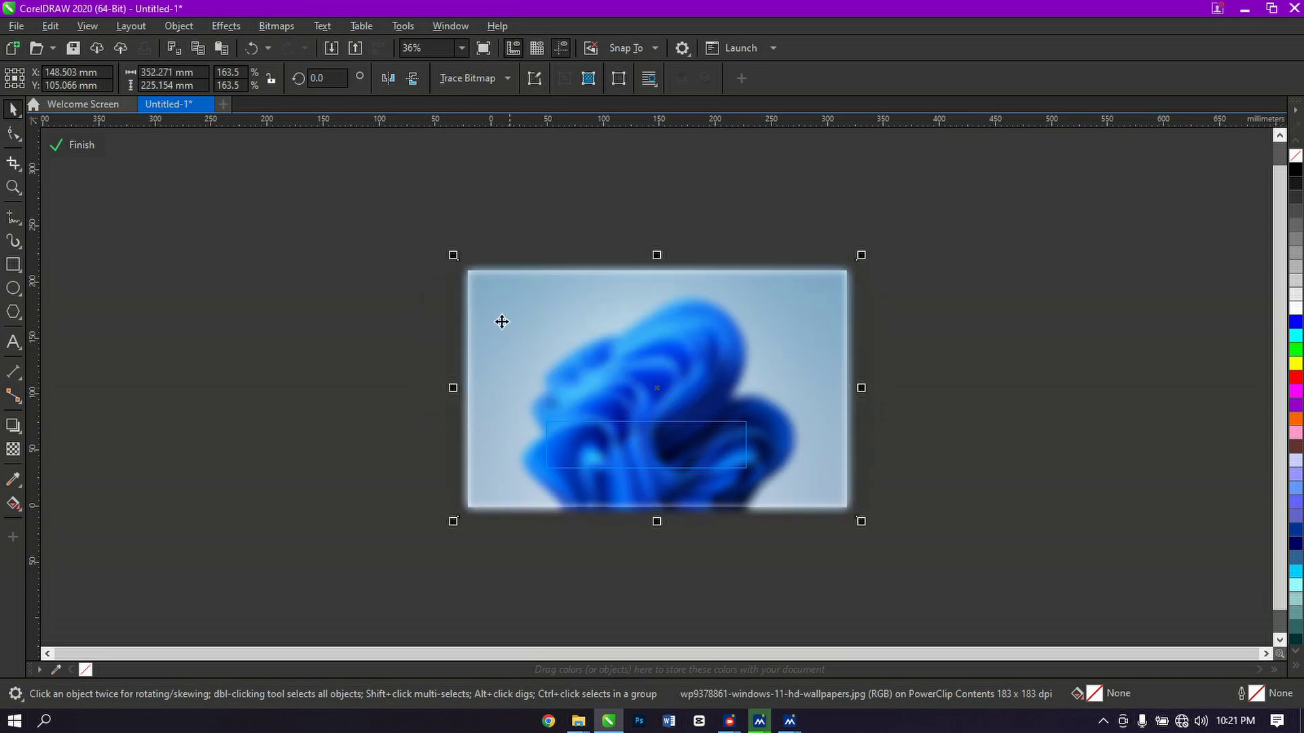
left_click(82, 145)
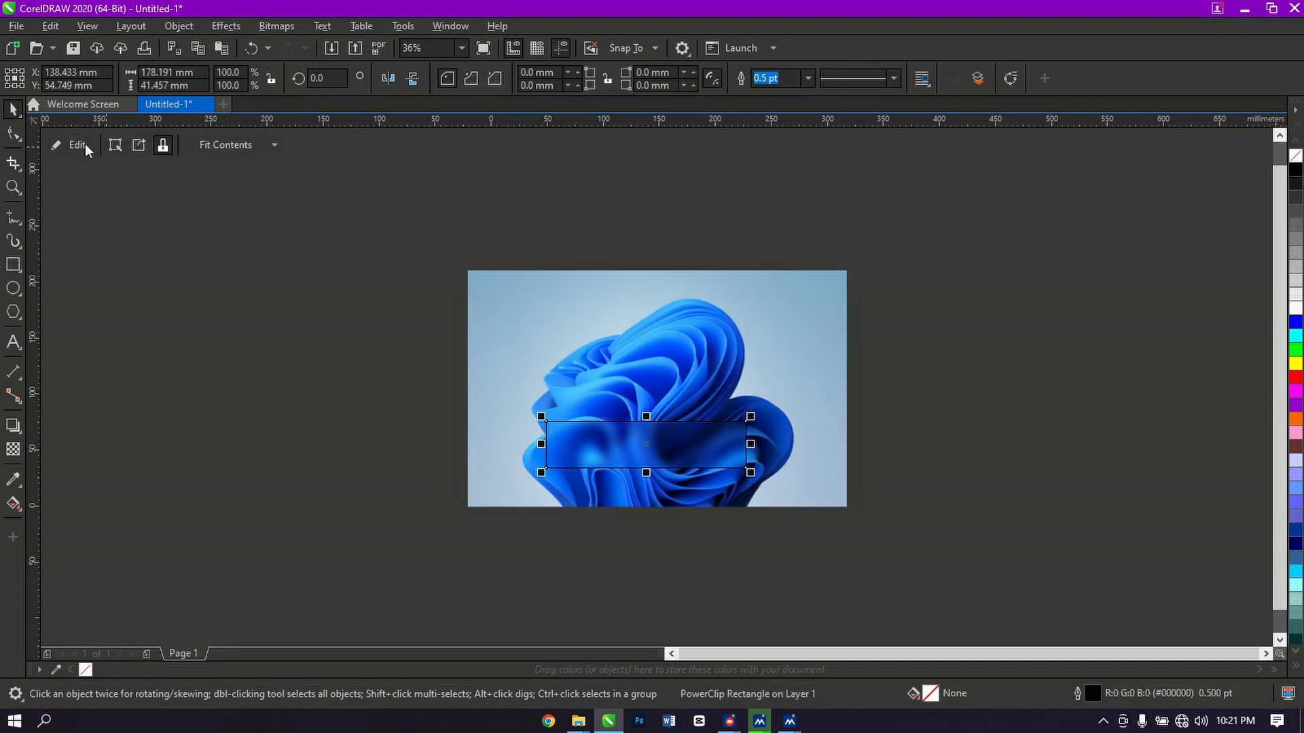
Unlock the wide frame's contents from the PowerClip and round all its corners to about 14.5 mm
right_click(609, 451)
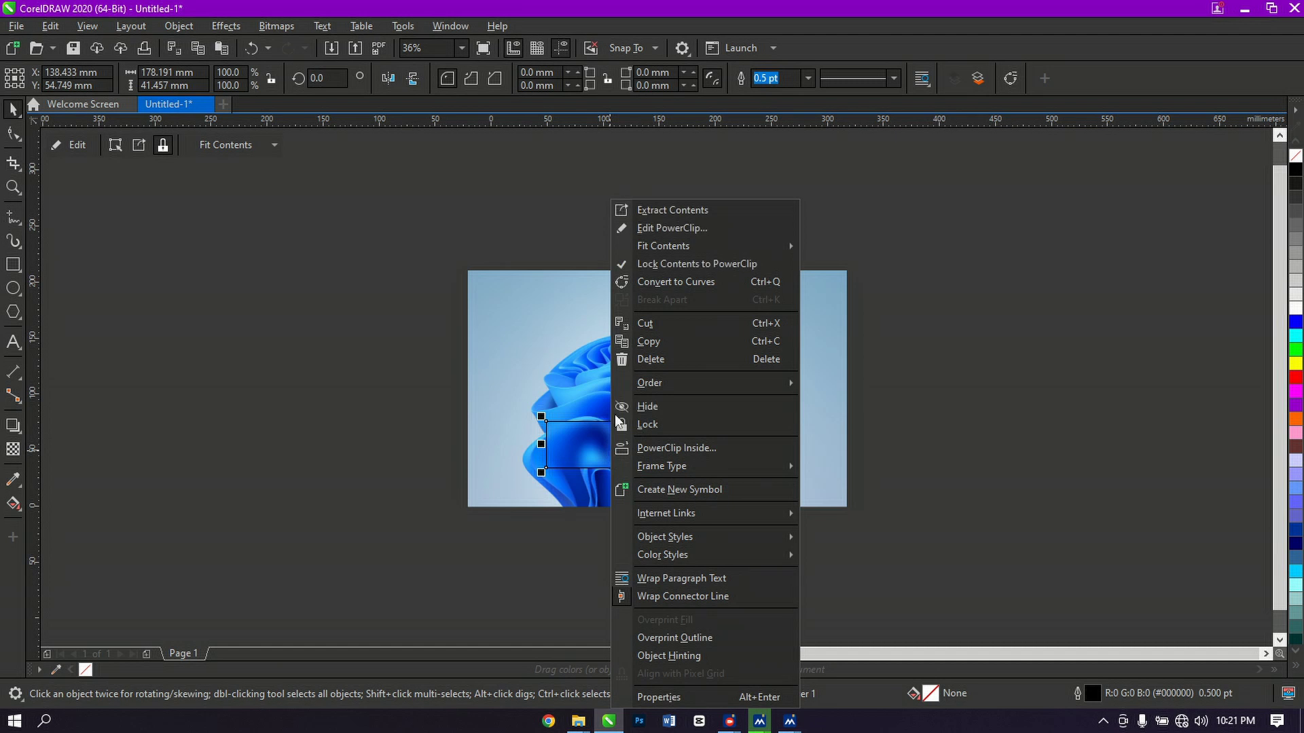
left_click(667, 261)
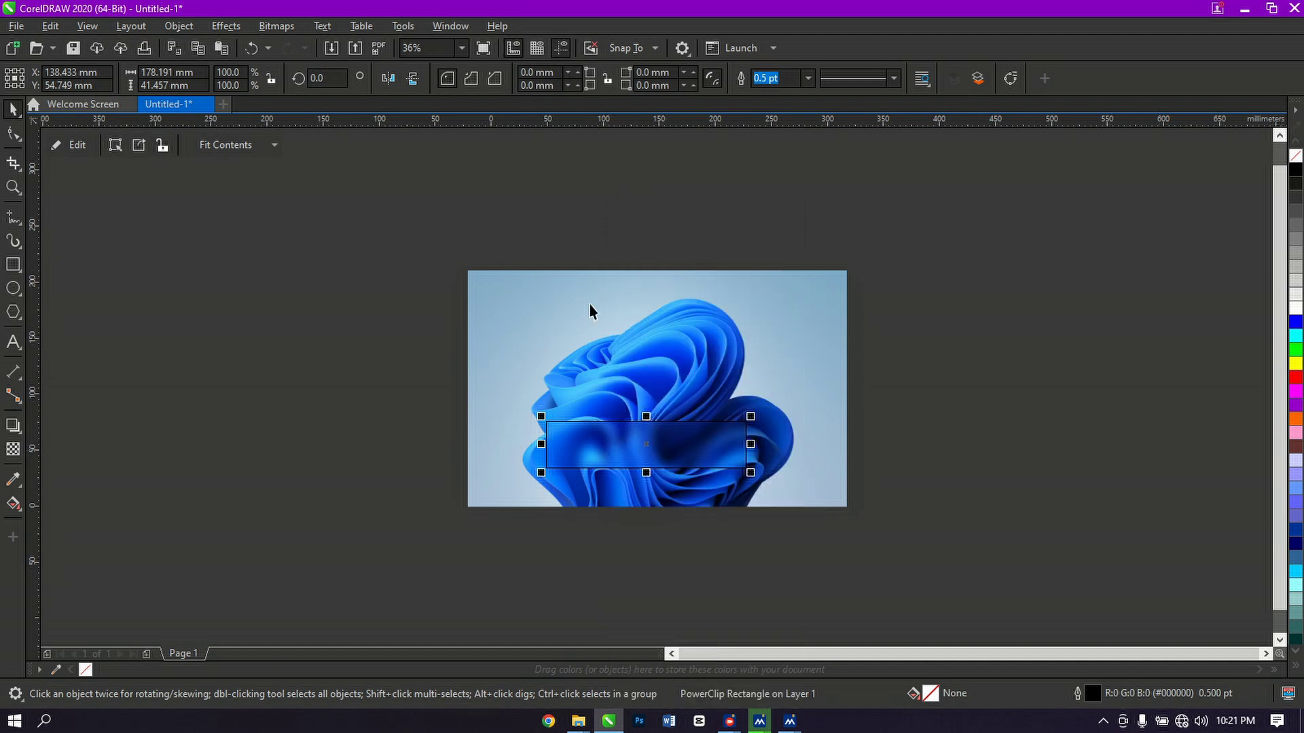
left_click(14, 134)
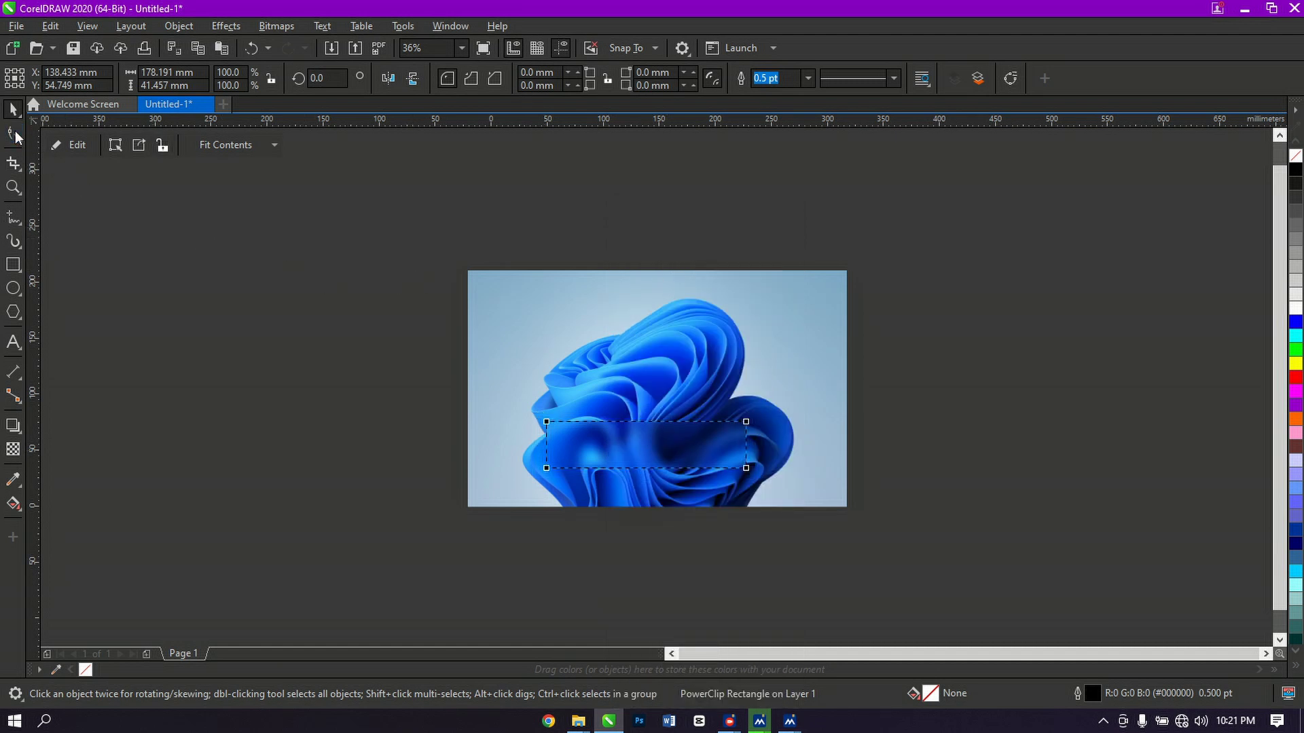
left_click_drag(547, 424, 563, 434)
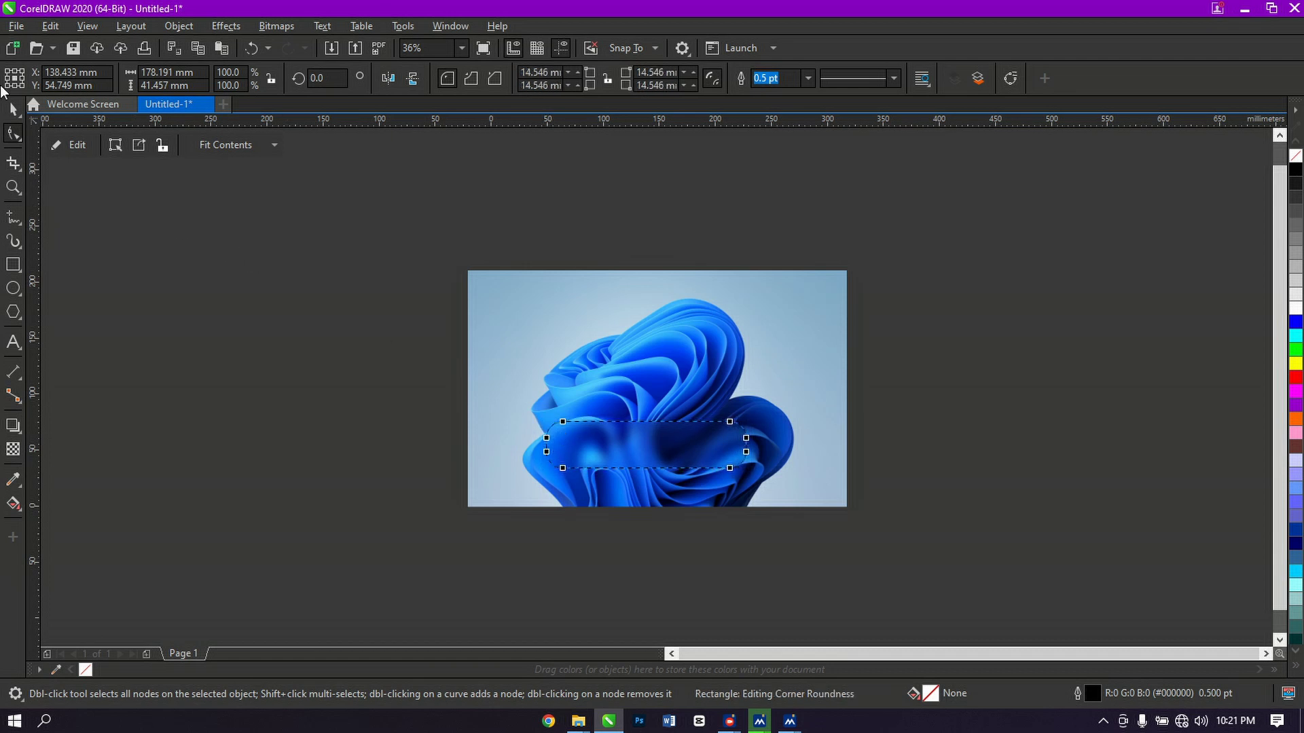
left_click(14, 109)
left_click_drag(279, 292, 683, 243)
Set the rounded frame's outline width to None and deselect the frame
left_click(635, 471)
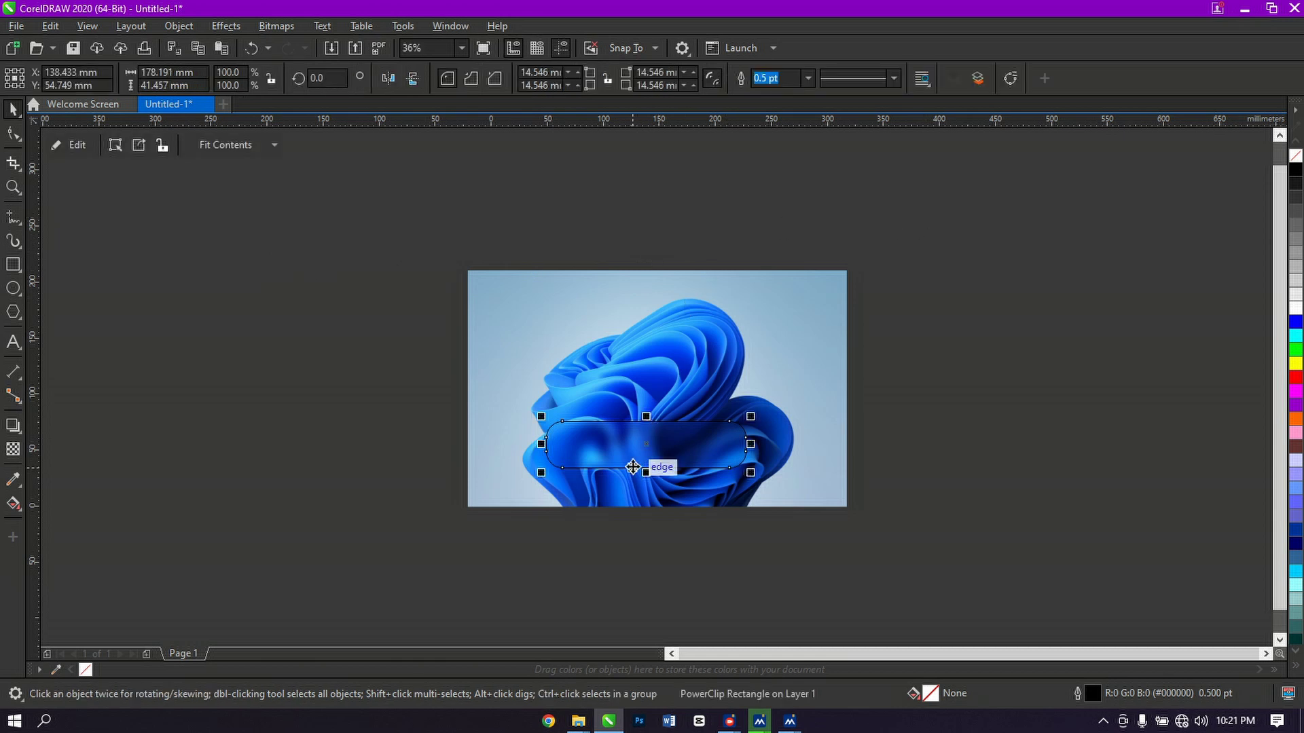
right_click(1295, 161)
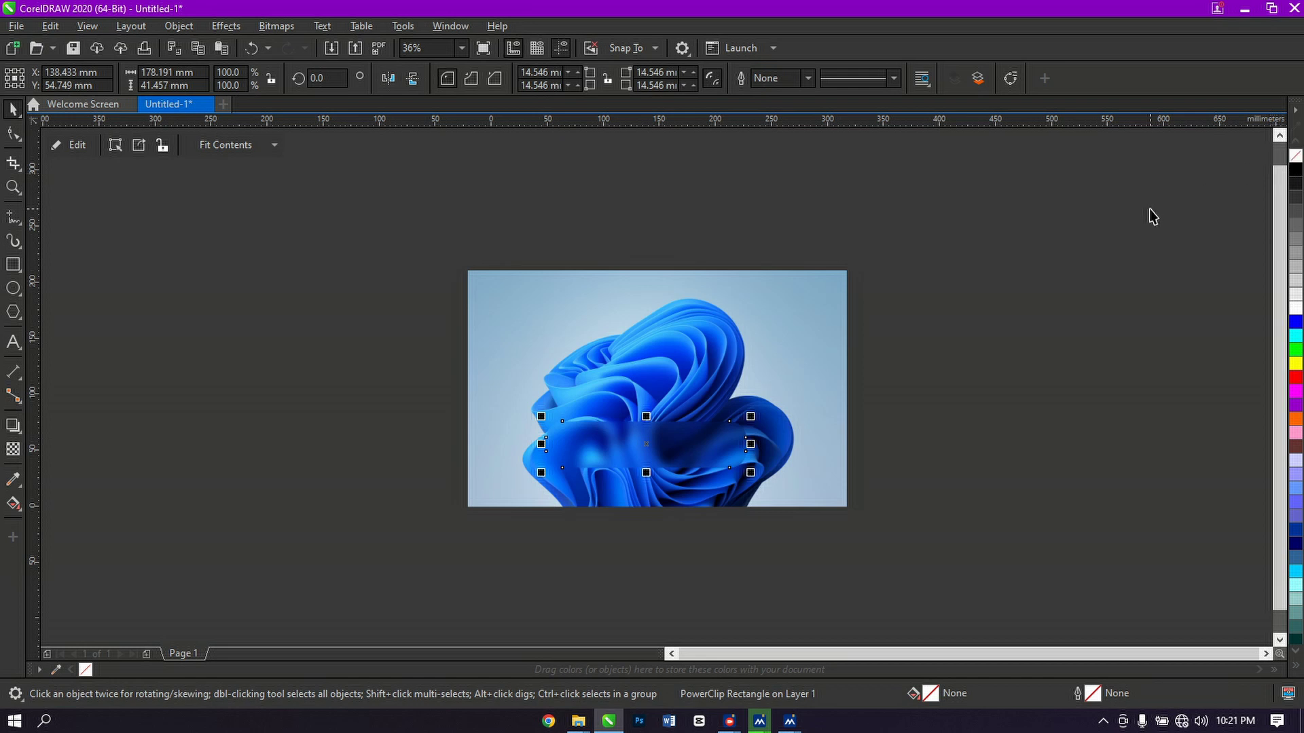
key("ctrl+z")
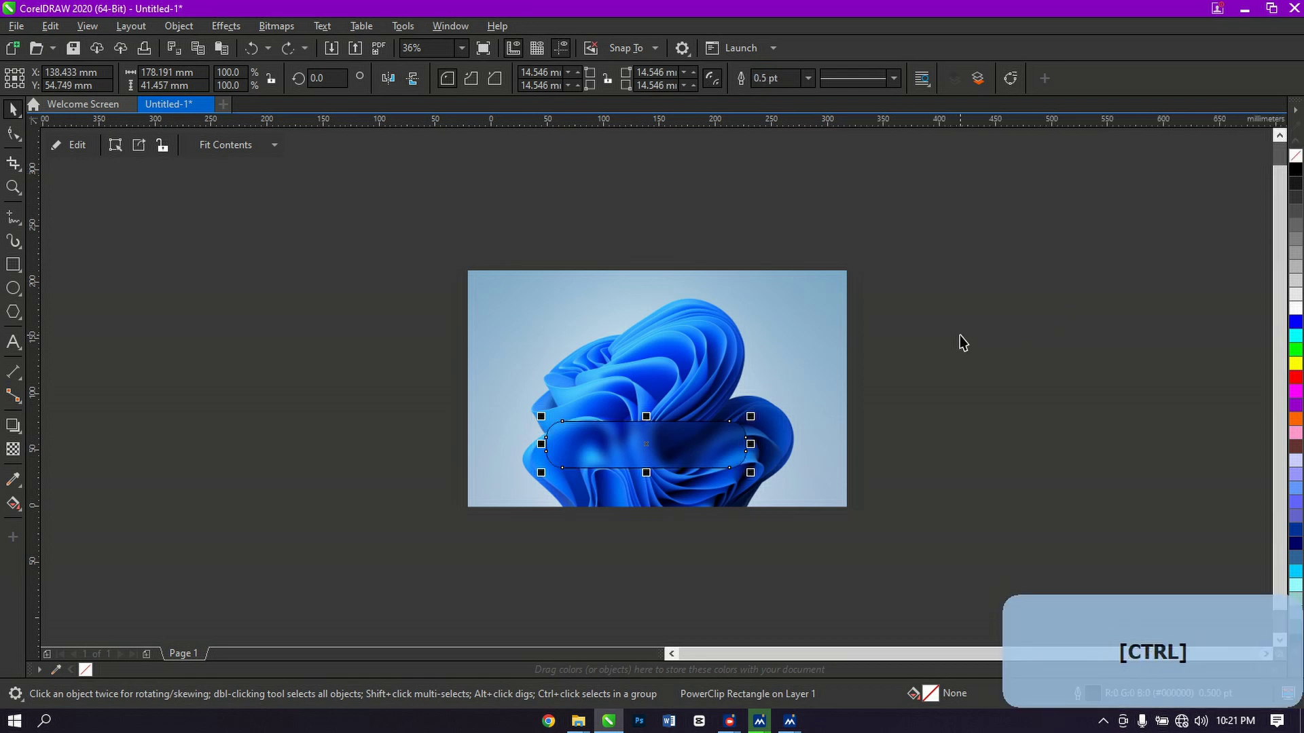
left_click(807, 79)
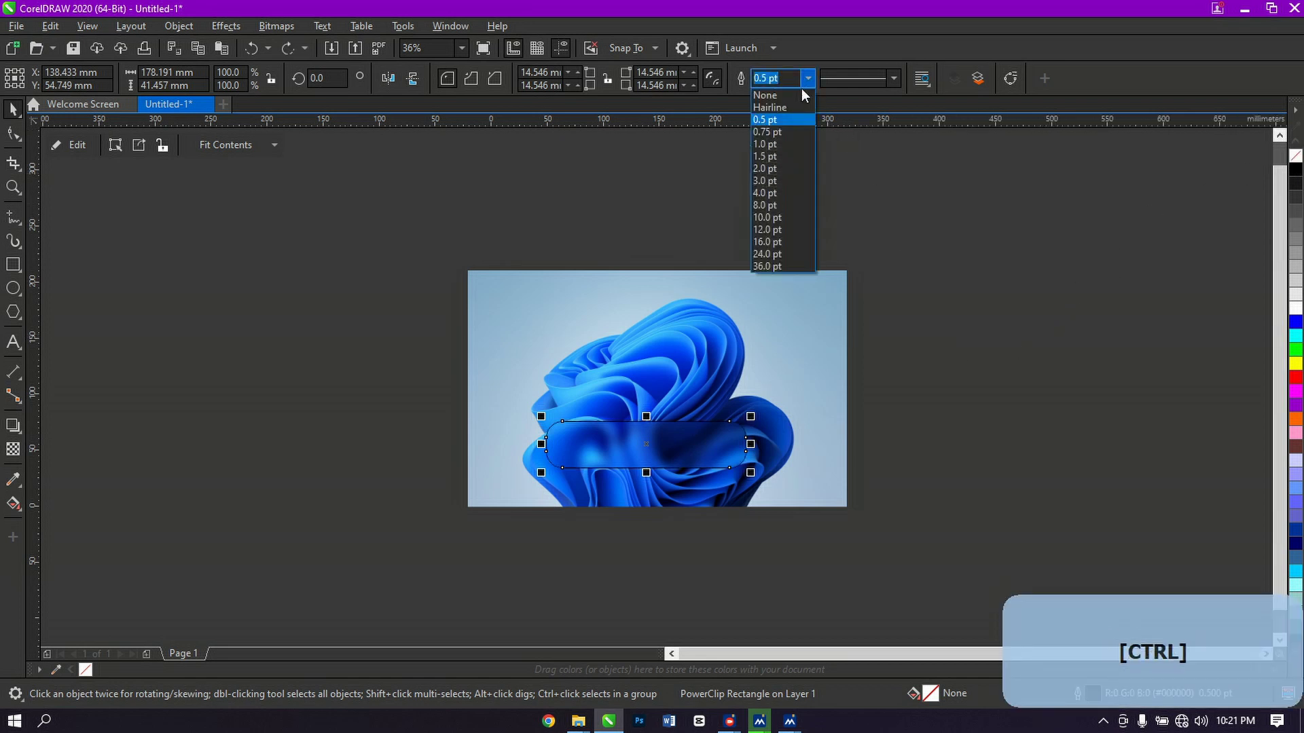
left_click(789, 96)
left_click(947, 370)
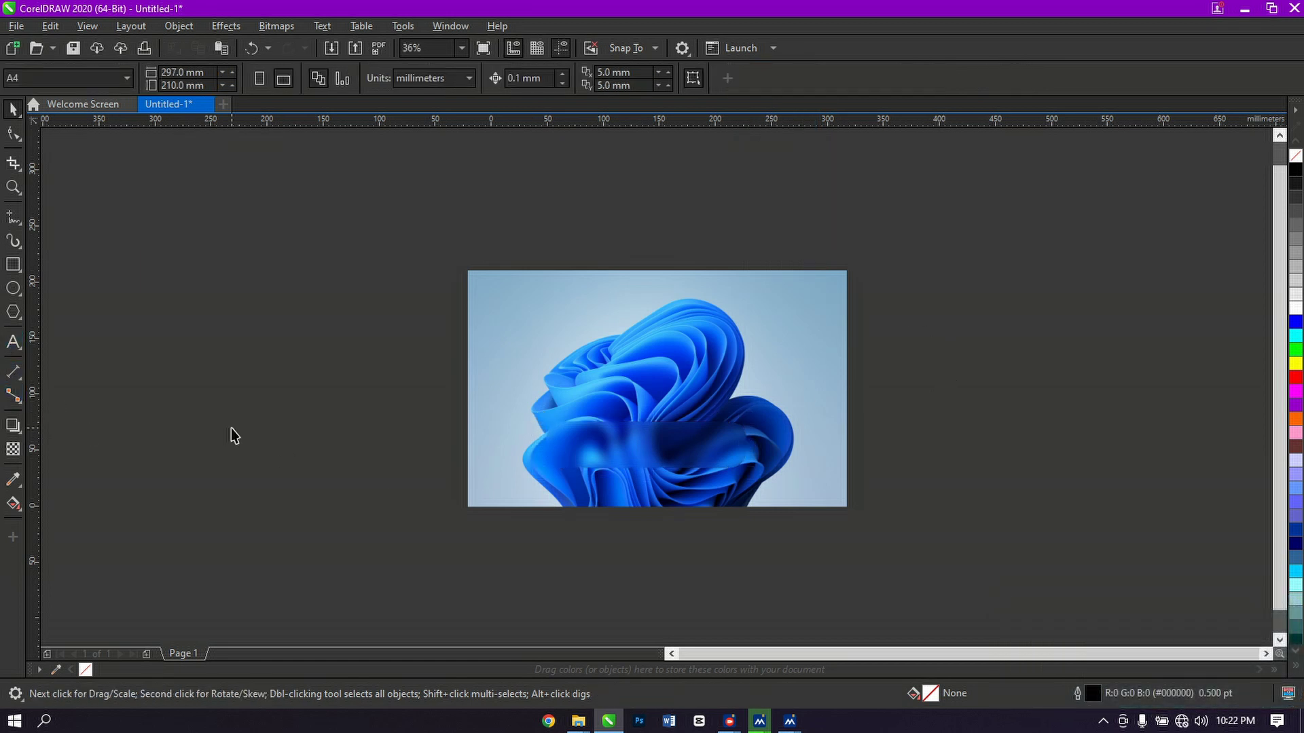
Add a drop shadow to the rounded frame, running straight down from its upper edge to its lower edge
left_click(577, 447)
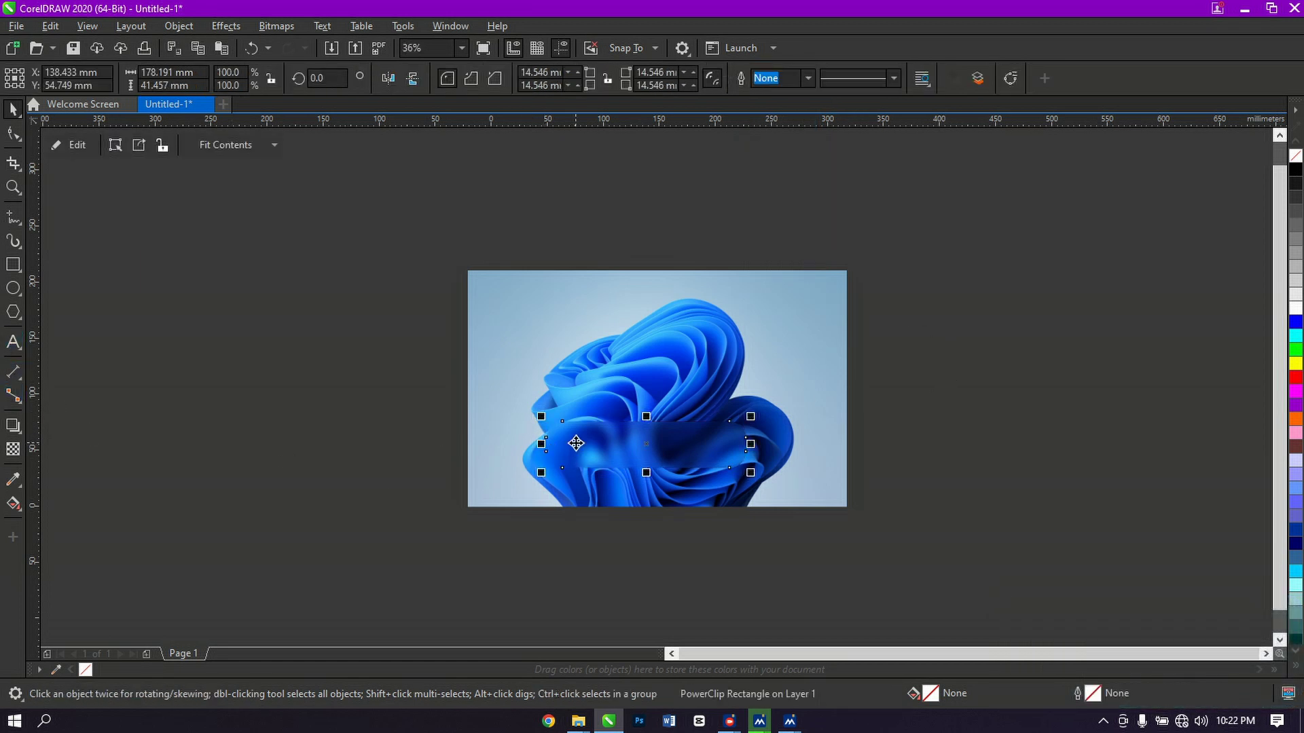
left_click(11, 426)
key("ctrl")
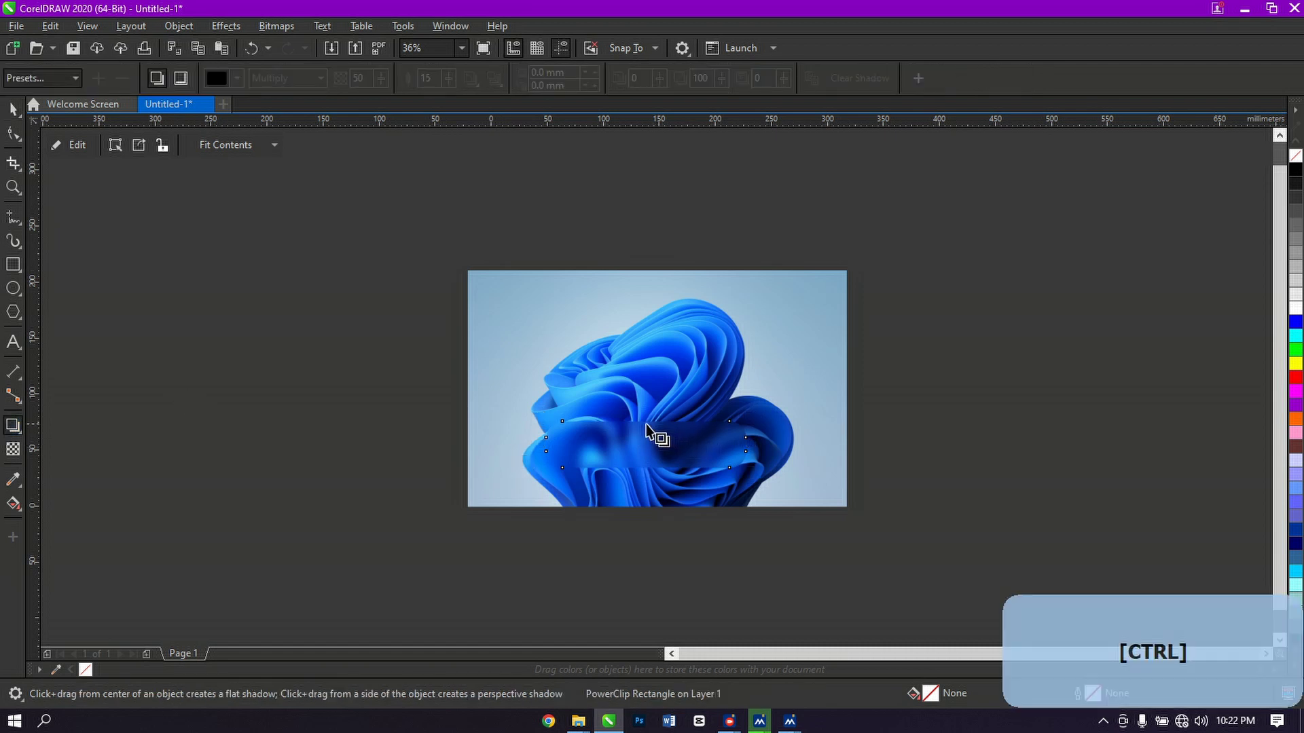
left_click_drag(638, 421, 648, 467)
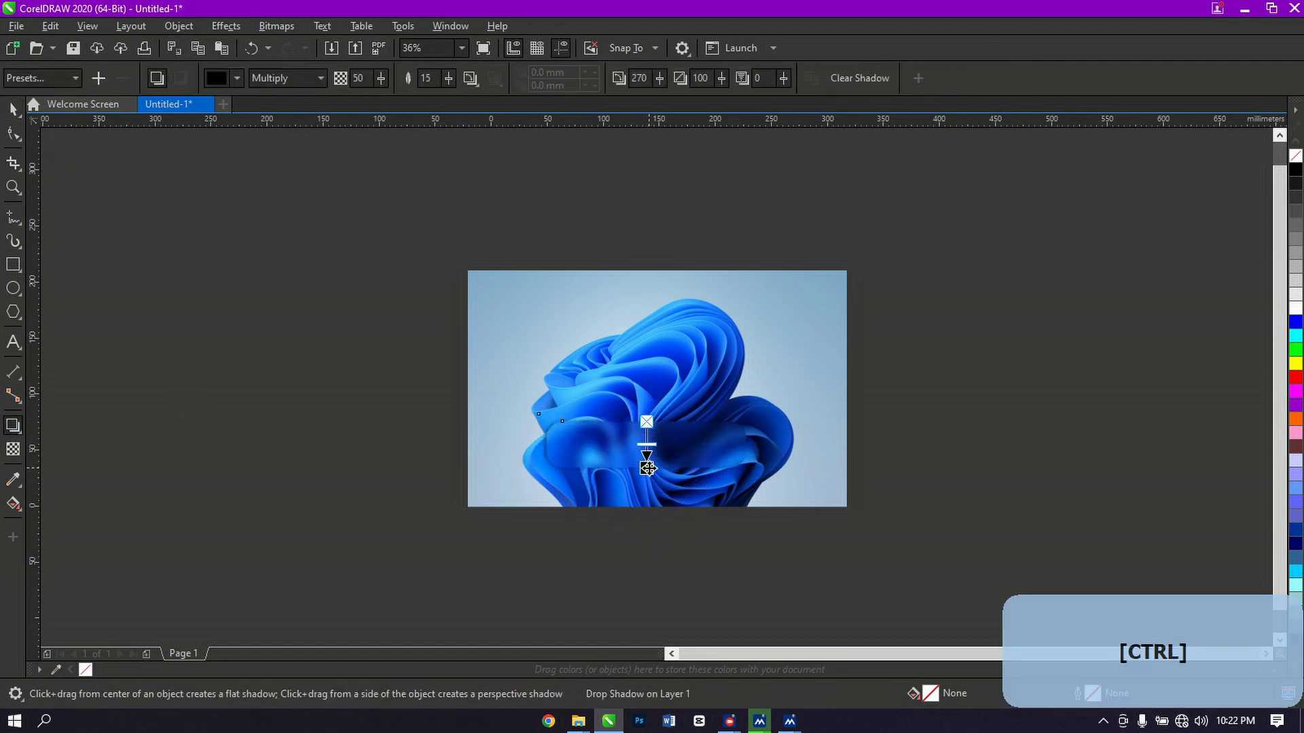
Set the drop shadow's opacity to 60 and its feathering to 20
double_click(366, 79)
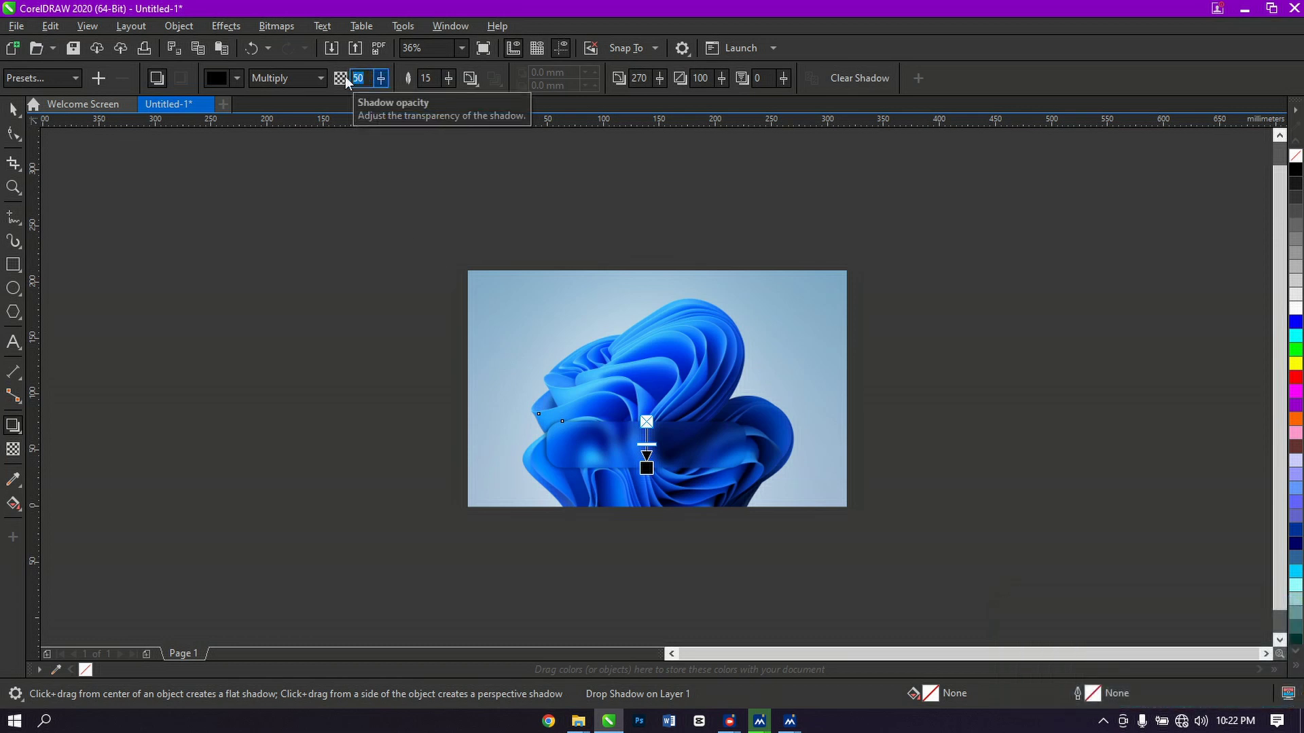
type("6")
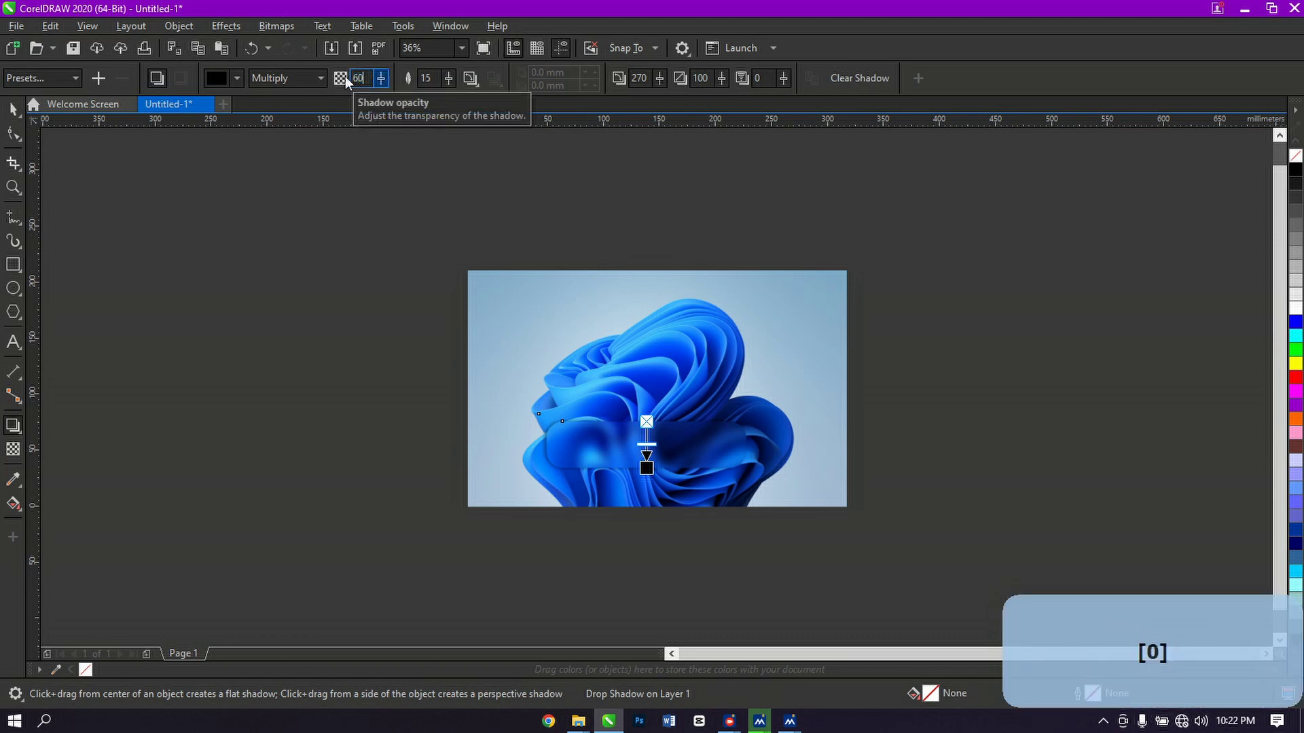
double_click(423, 78)
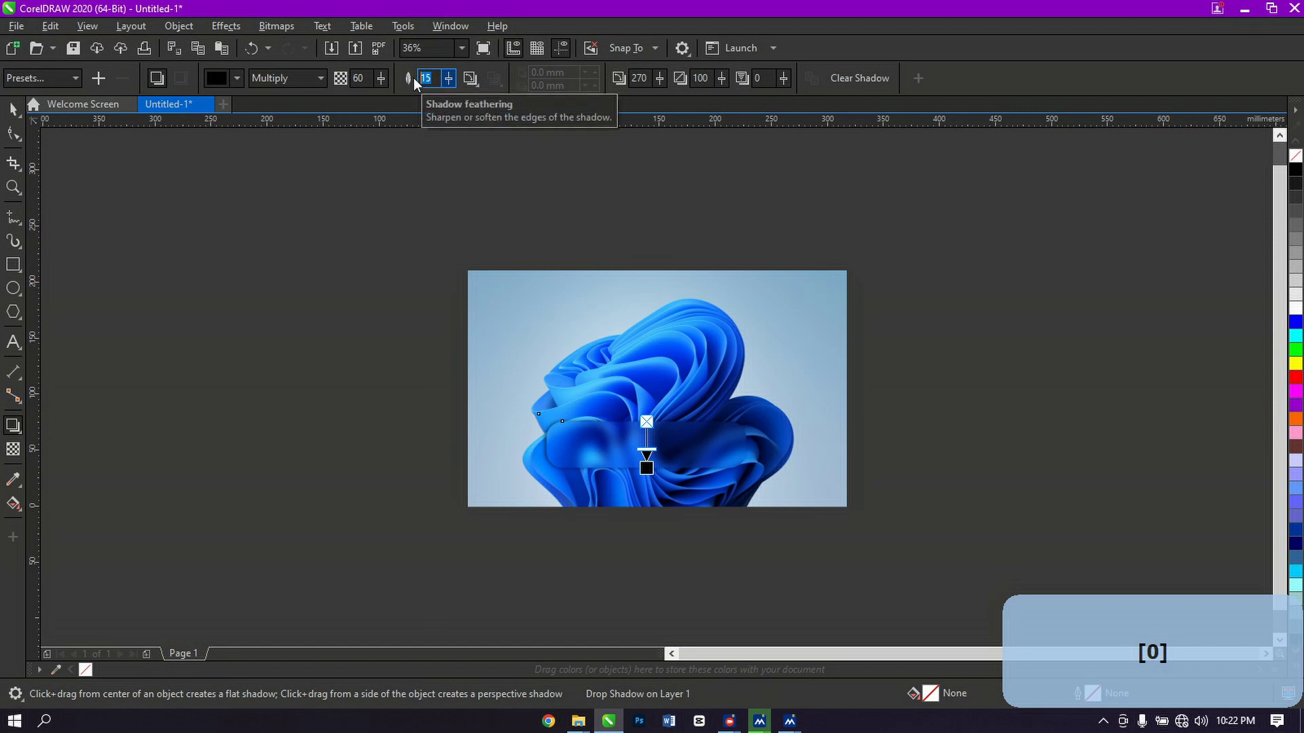
key("Return")
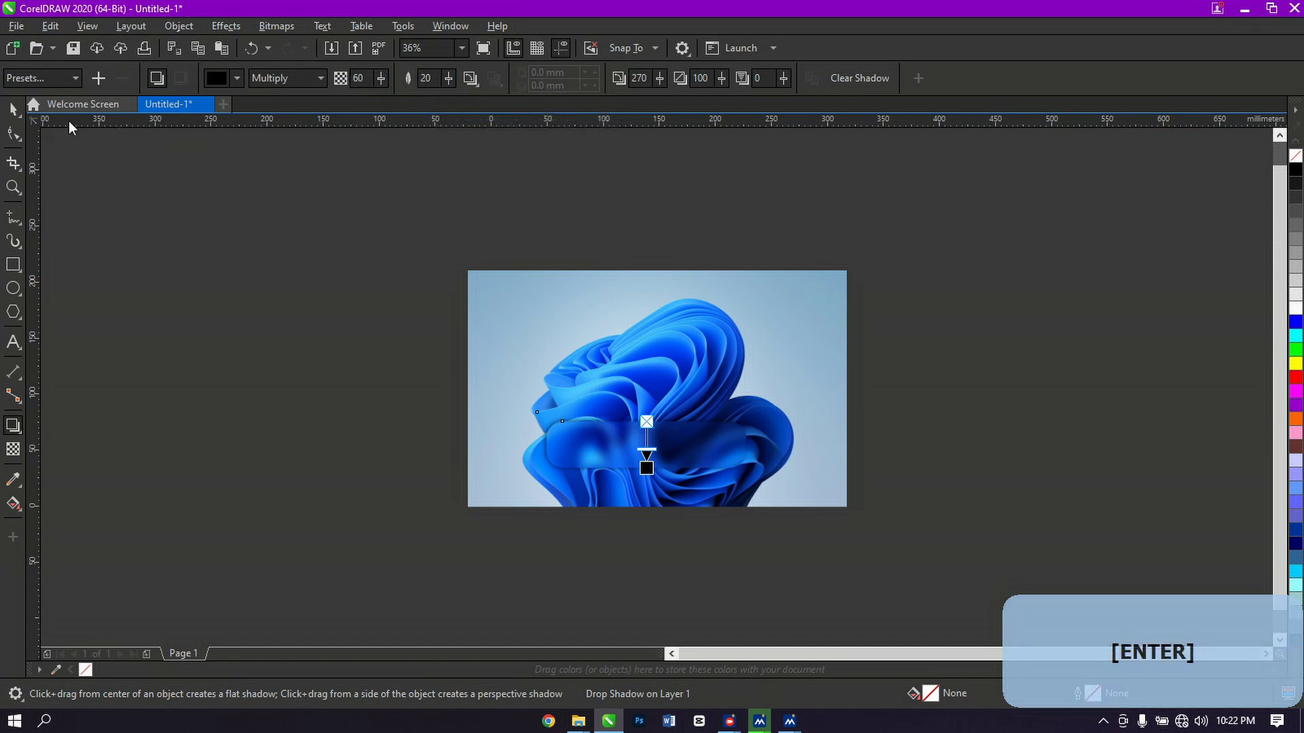
left_click(12, 108)
Move the frosted frame with its shadow slightly lower on the wallpaper and deselect it
key("F4")
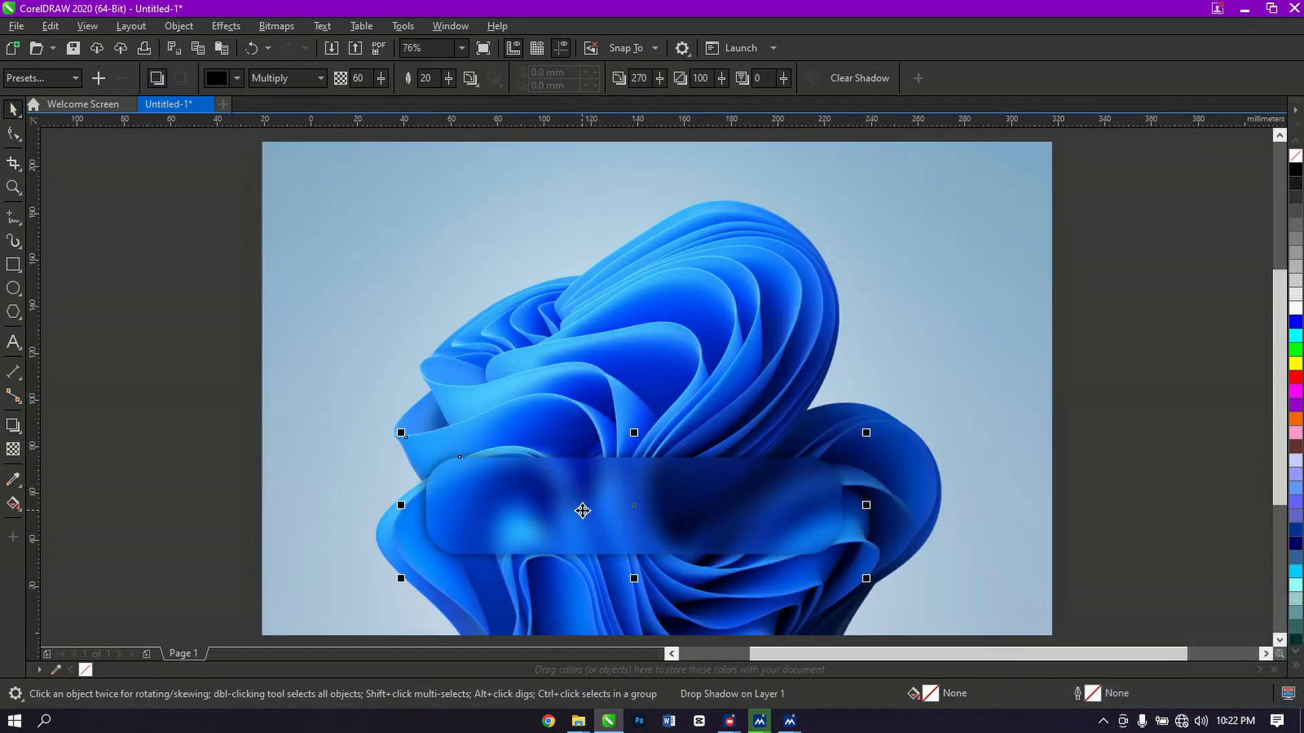
left_click_drag(583, 510, 593, 588)
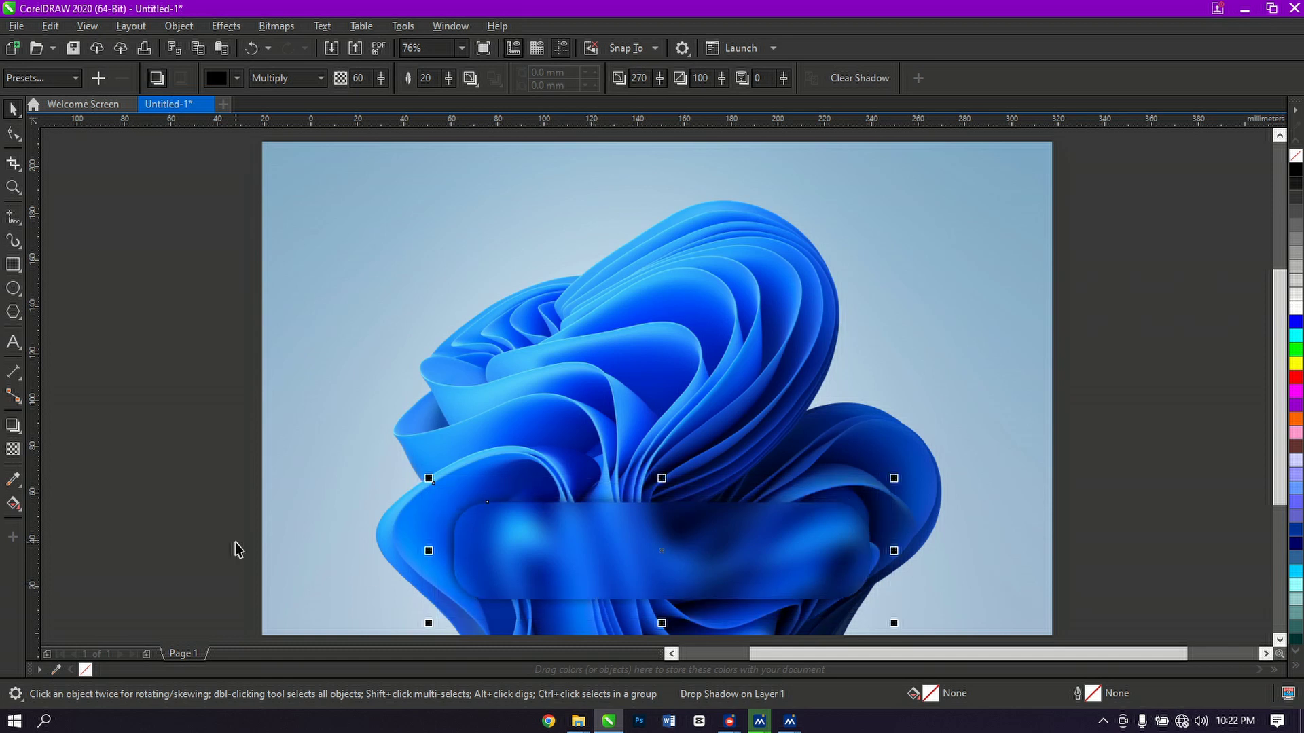
left_click(209, 541)
Add the artistic text "Windows 11" in the empty area beside the wallpaper
left_click(13, 343)
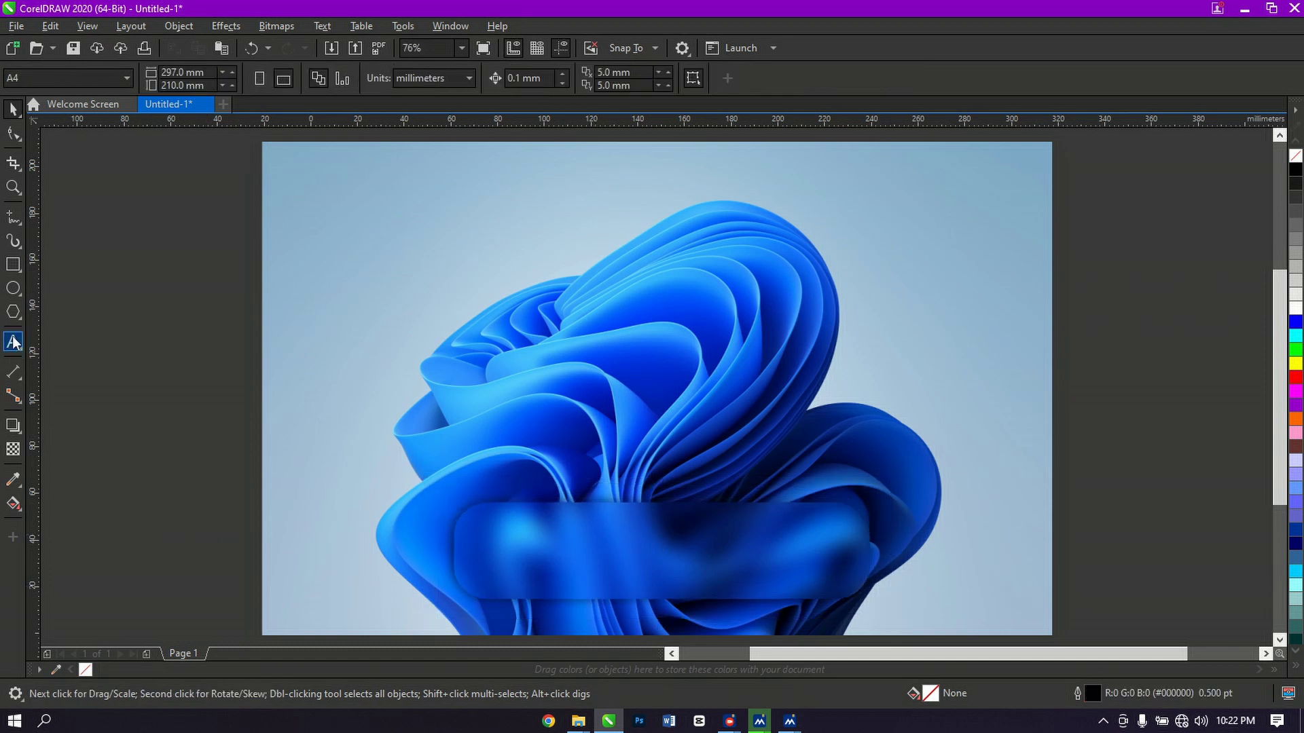
left_click(125, 401)
type("W")
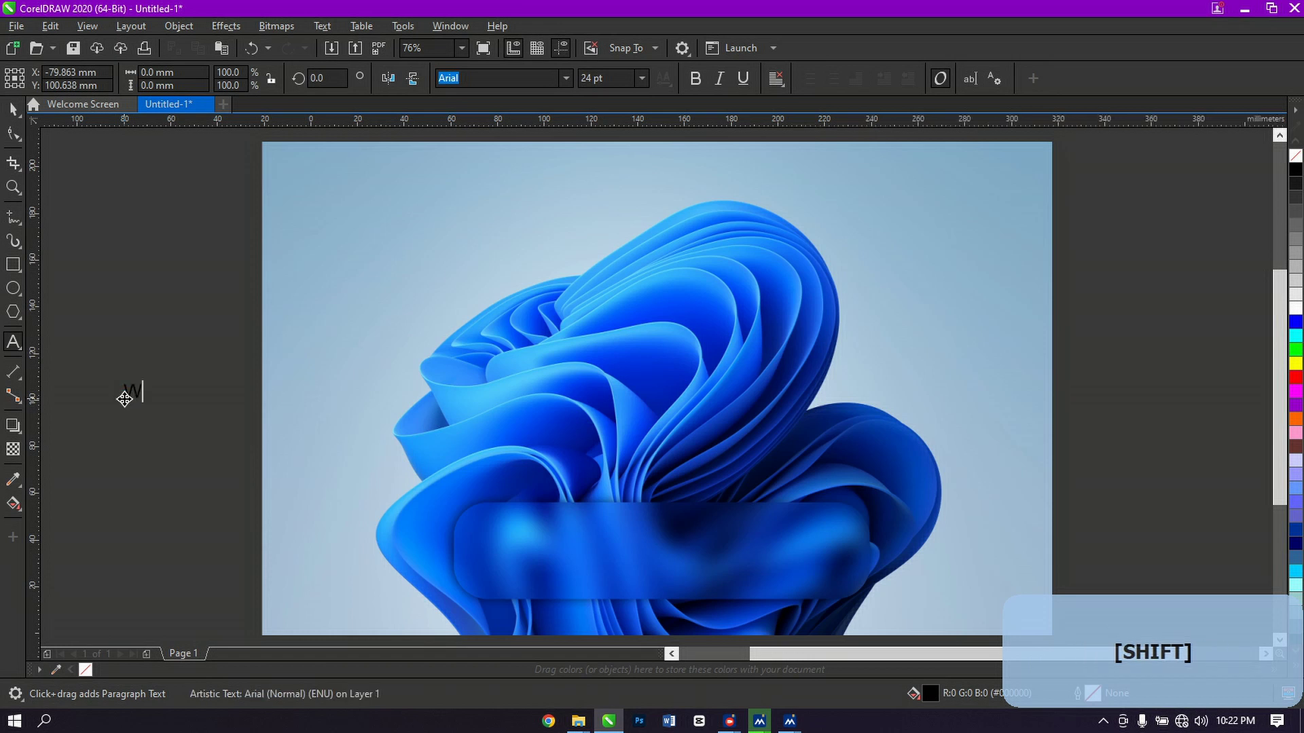
type("indows 11")
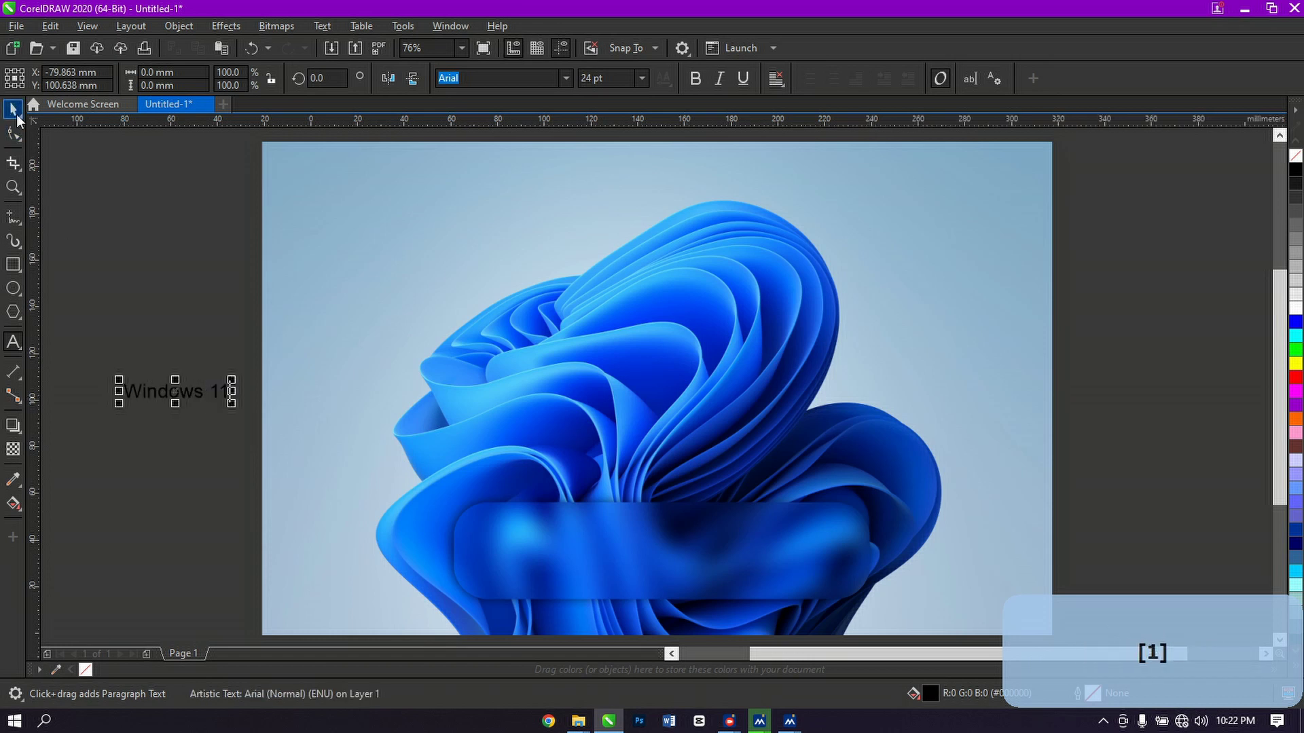
left_click(13, 113)
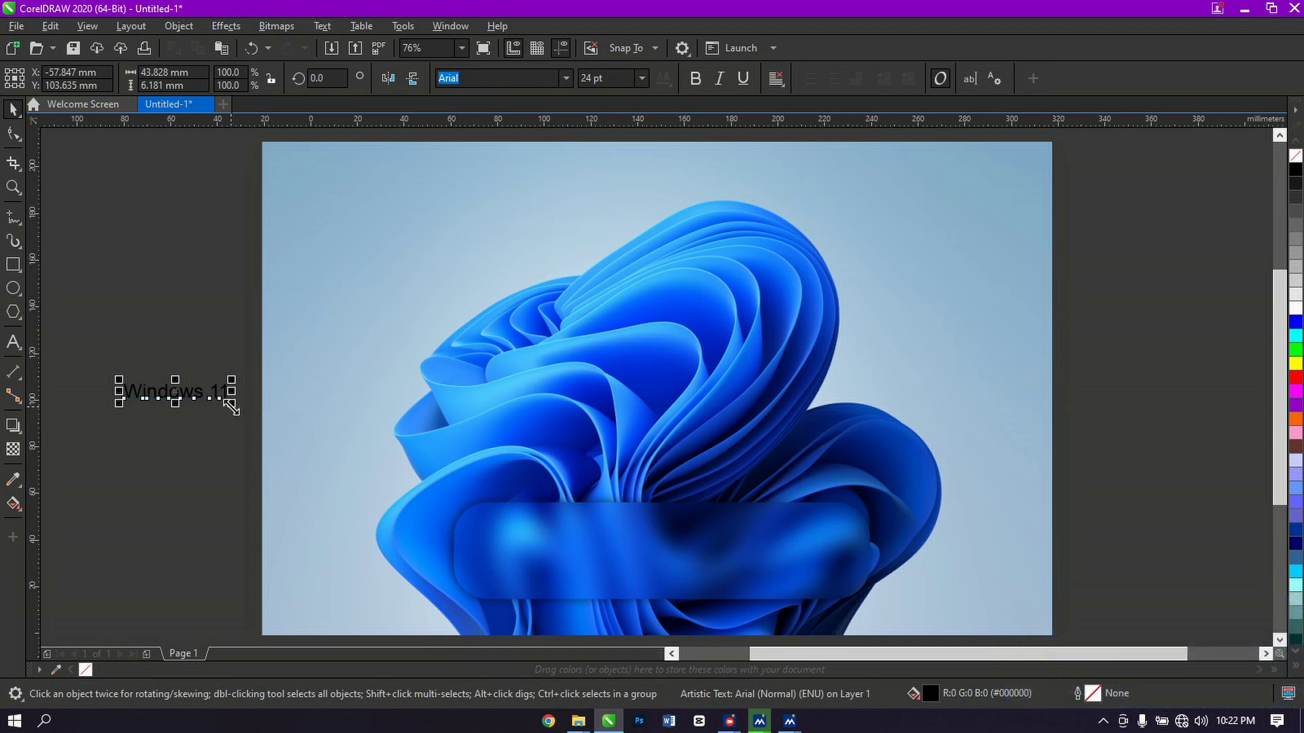
Enlarge the "Windows 11" text to about 111 mm wide and centre it horizontally and vertically on the frosted frame
left_click_drag(233, 403, 692, 558)
left_click(808, 559, "shift")
key("c")
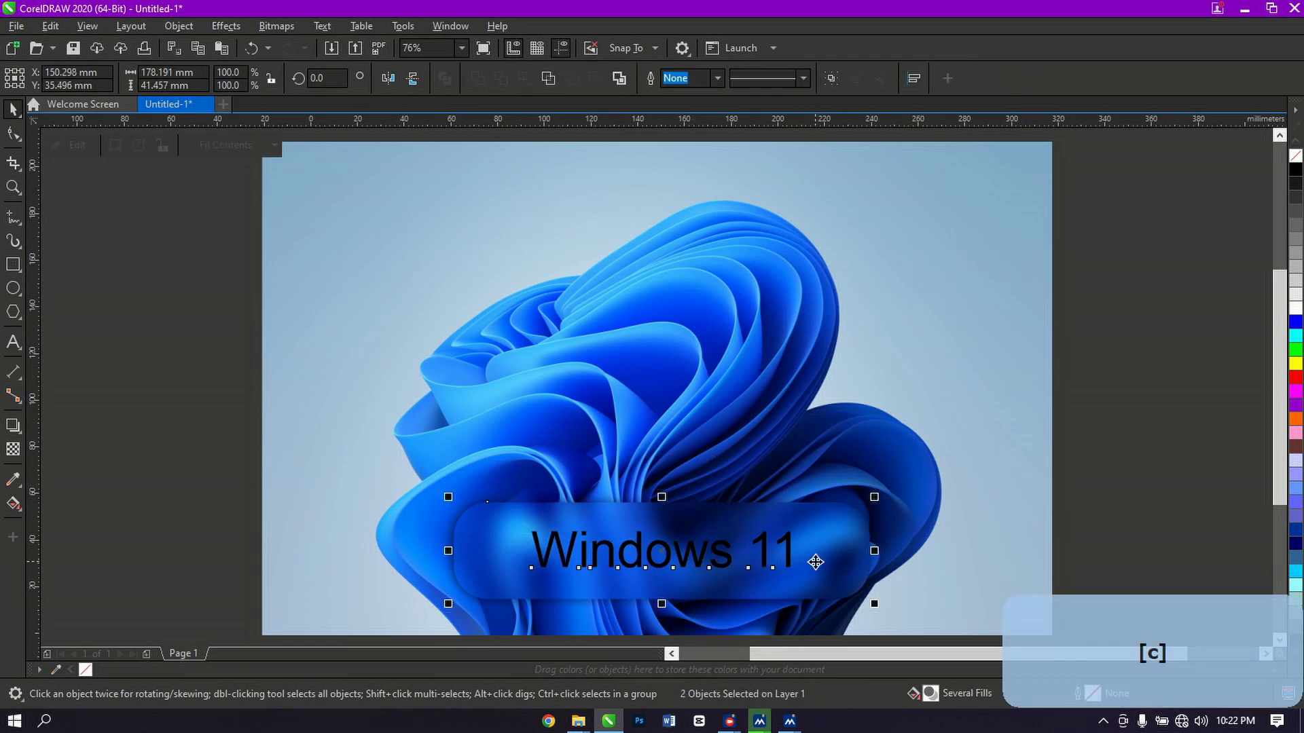
key("e")
left_click(1103, 505)
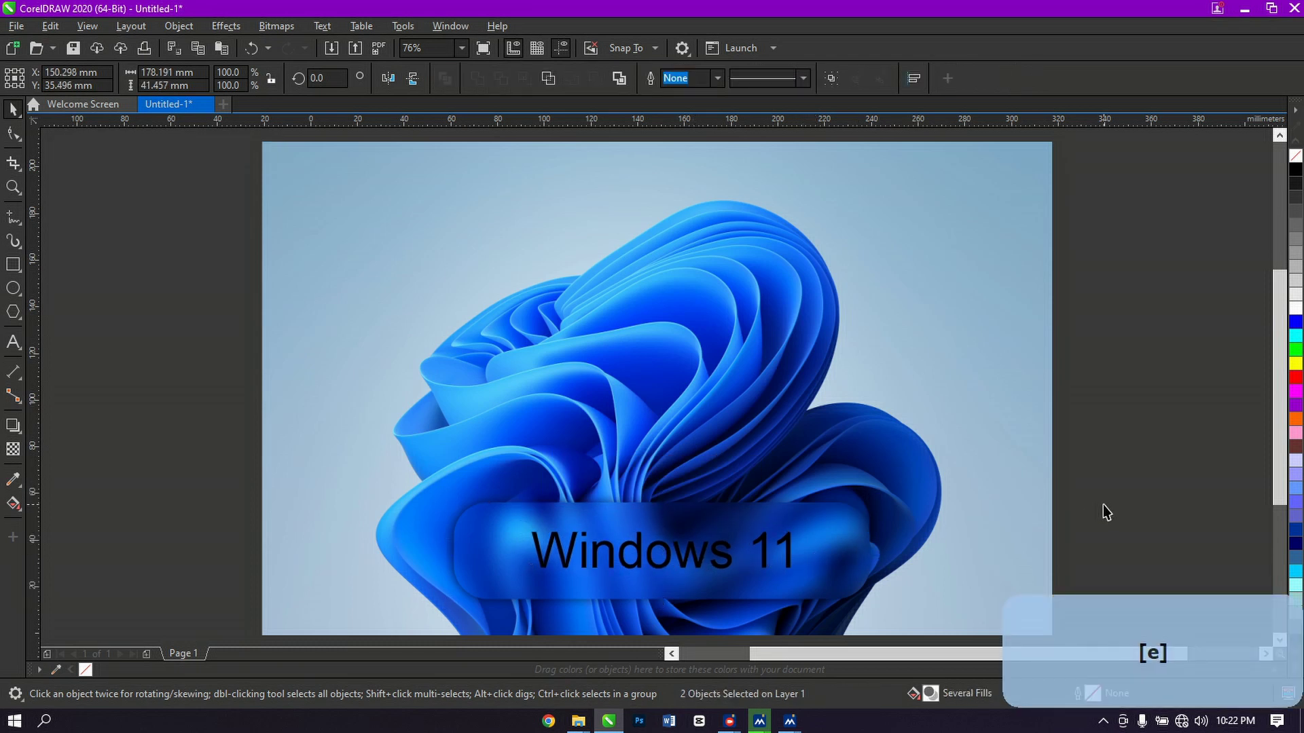
Scale the text from its centre to about 125 mm wide and fill it with white
left_click(699, 558)
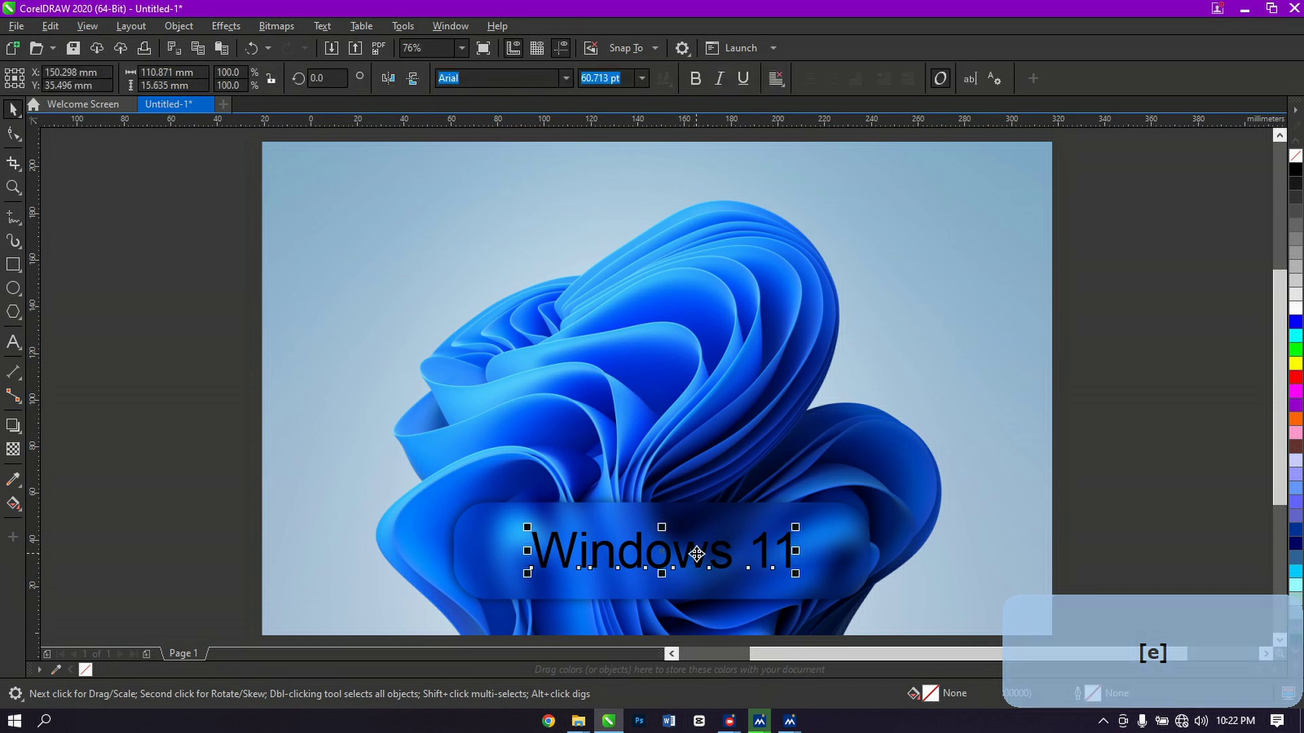
left_click_drag(802, 578, 813, 588)
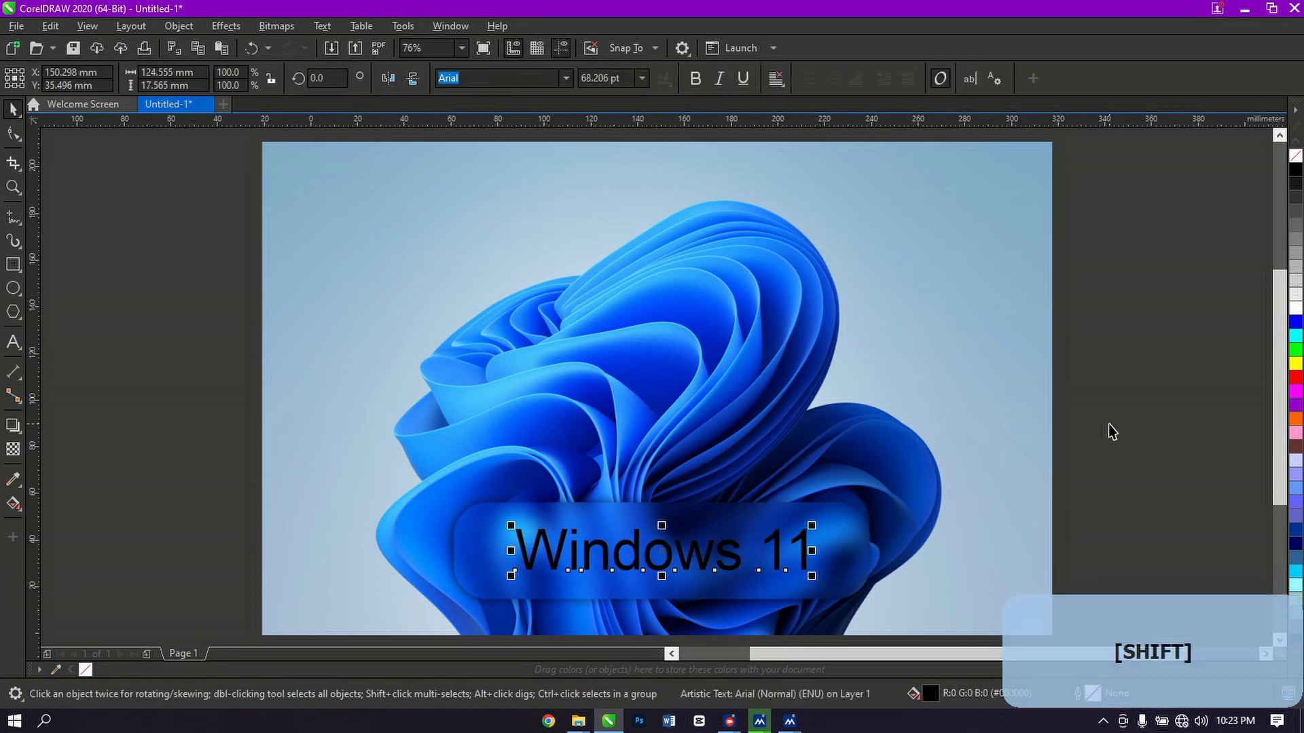
left_click(1296, 309)
left_click(1106, 474)
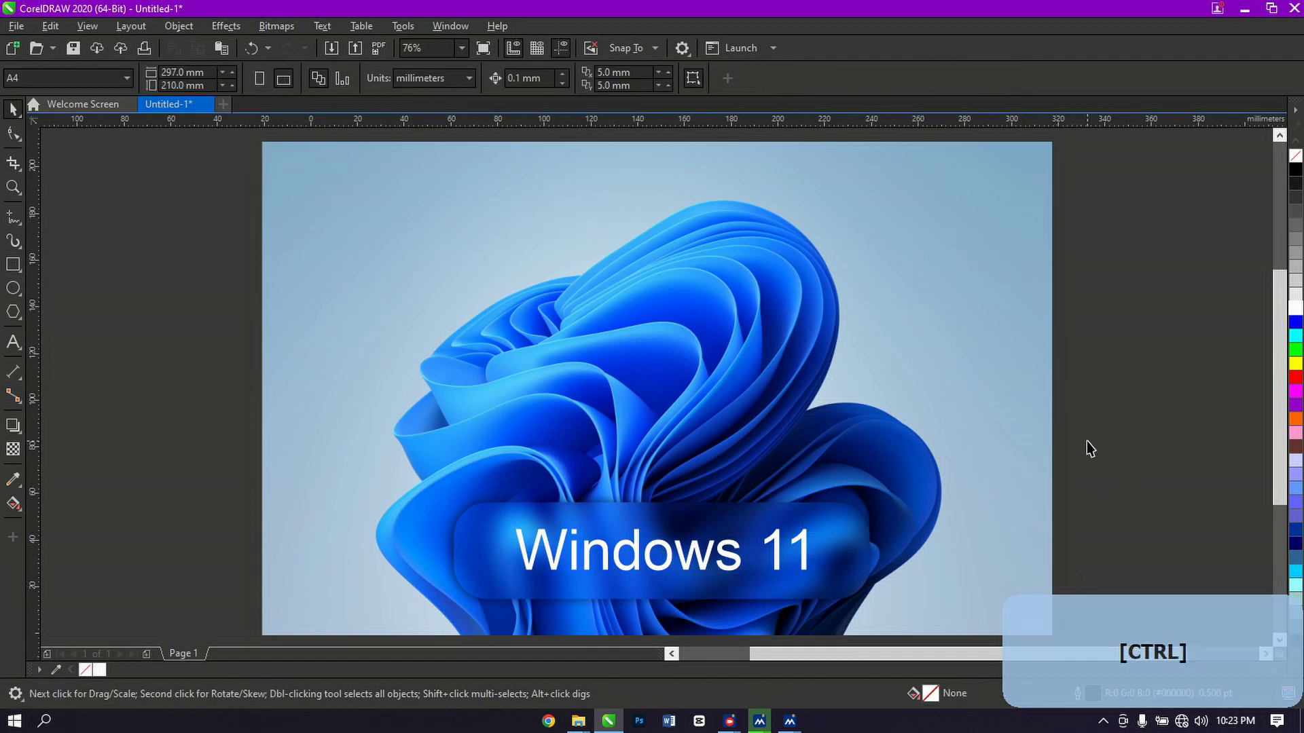
Group the wallpaper, frosted frame, shadow and text into one object
key("ctrl+a")
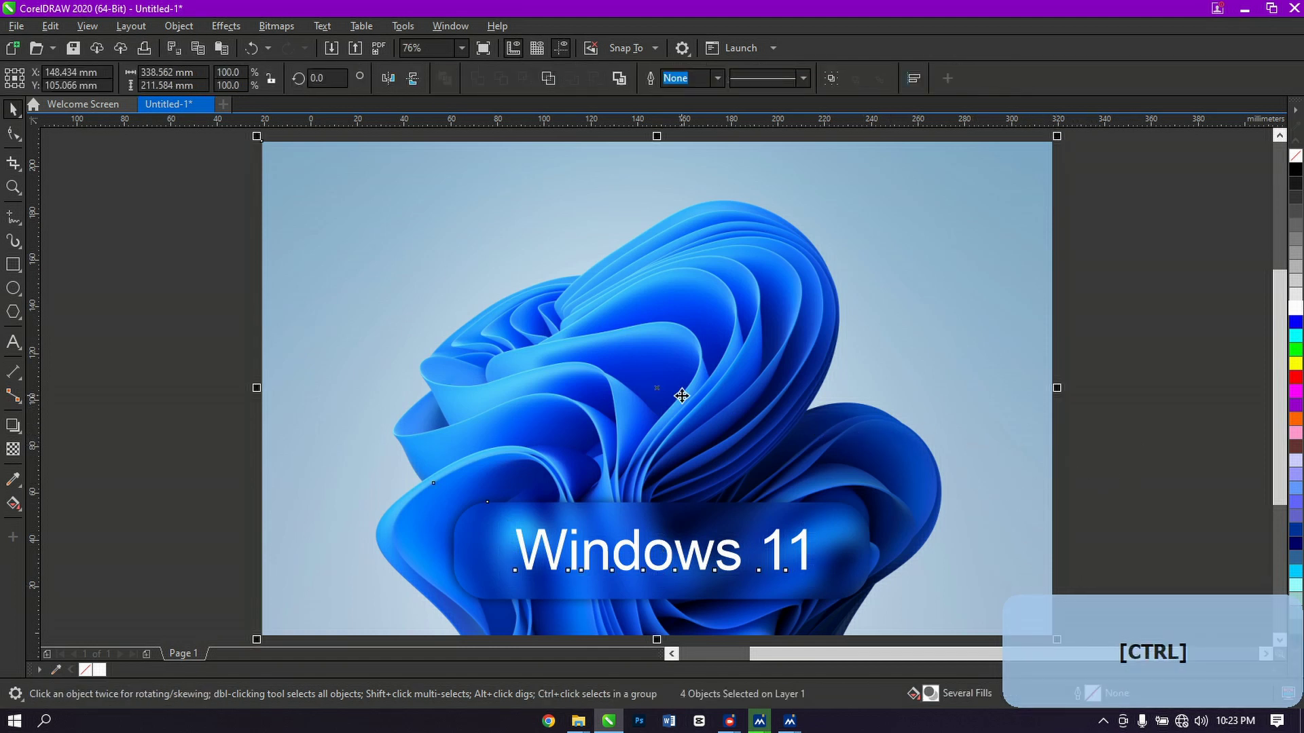
key("ctrl+g")
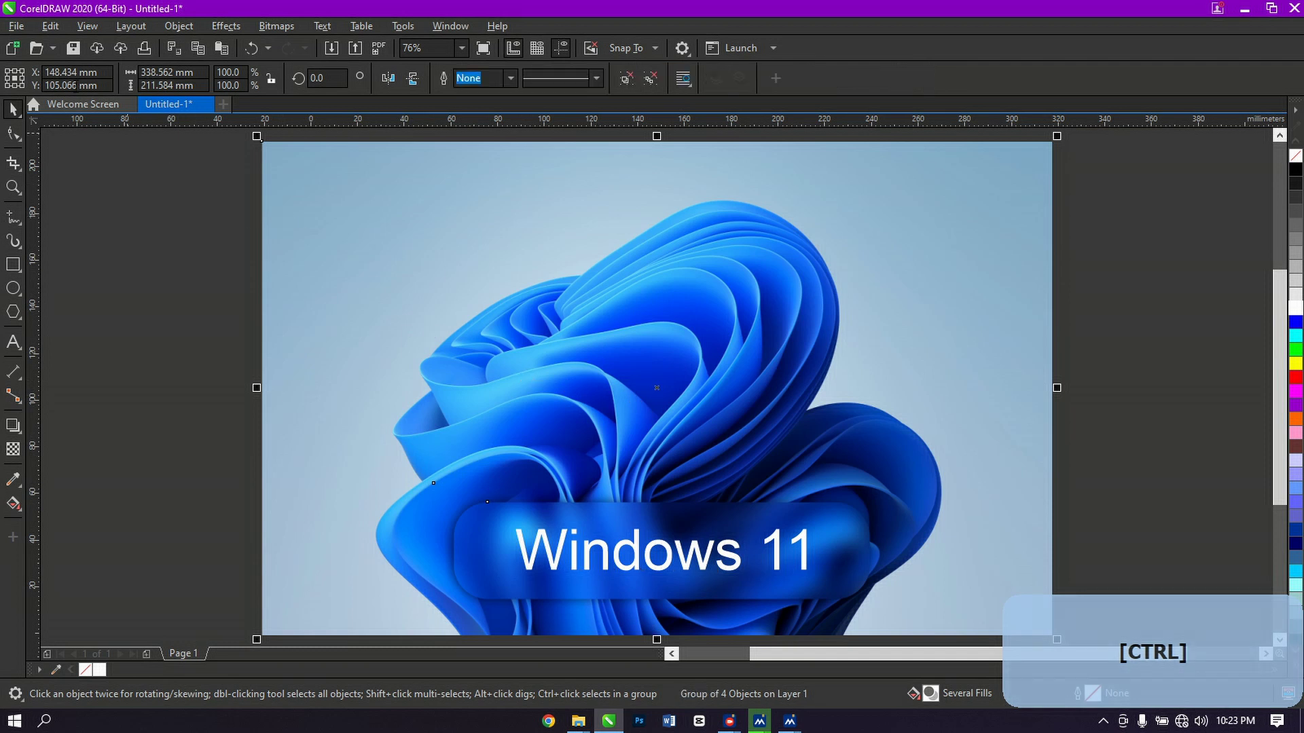
Export only the selected group to the Desktop as a JPG - JPEG Bitmaps file named "Windows 11"
left_click(15, 26)
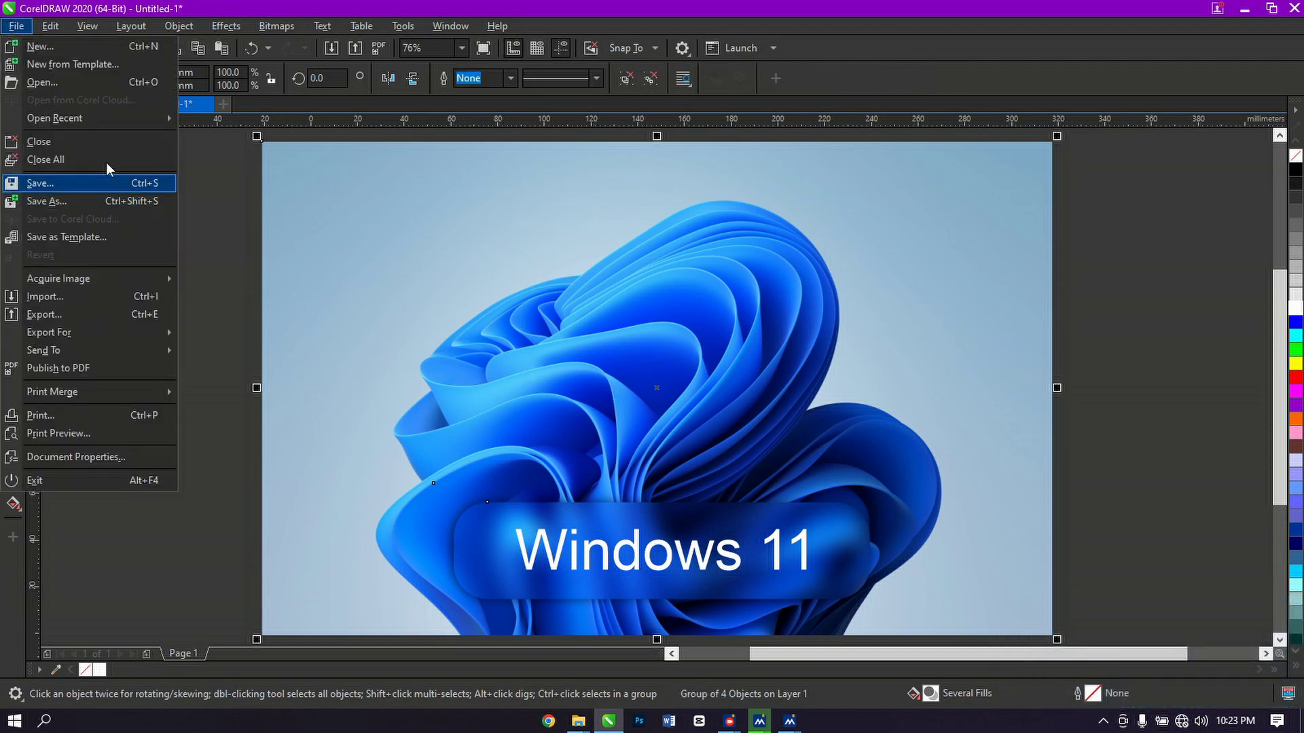
left_click(103, 308)
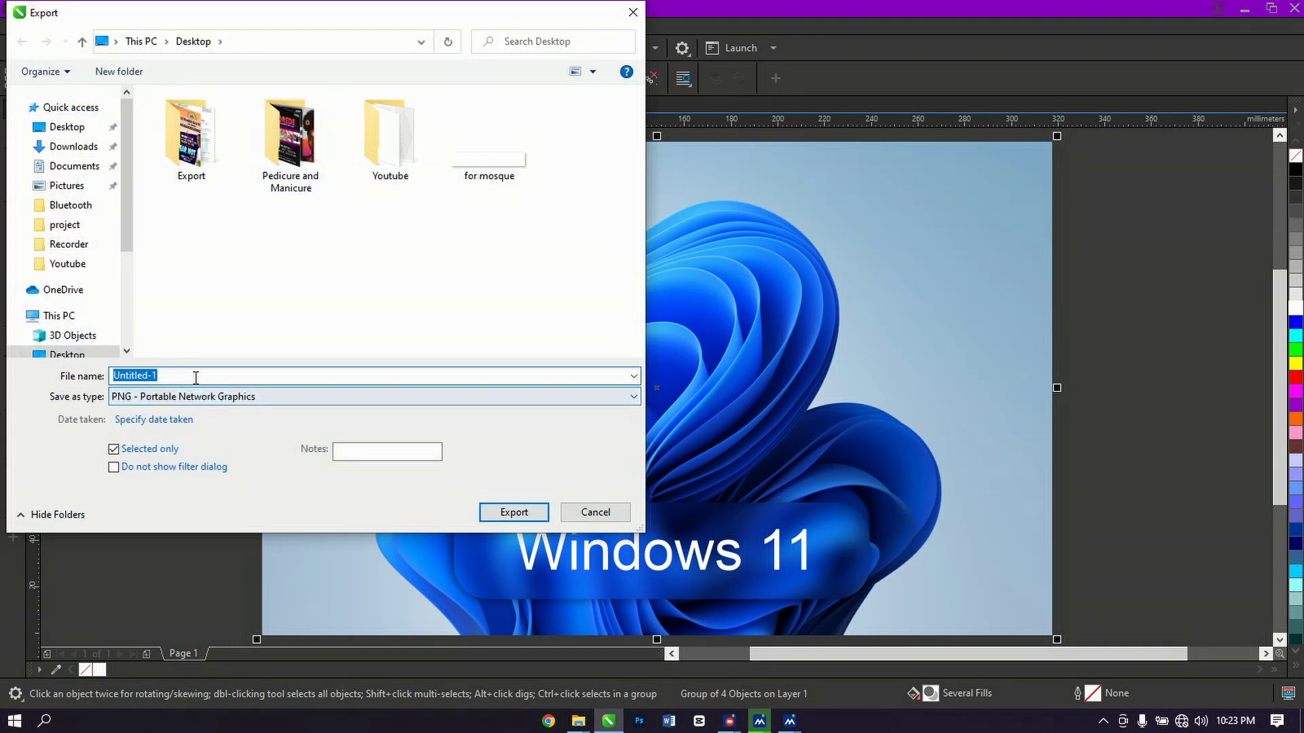
left_click(204, 397)
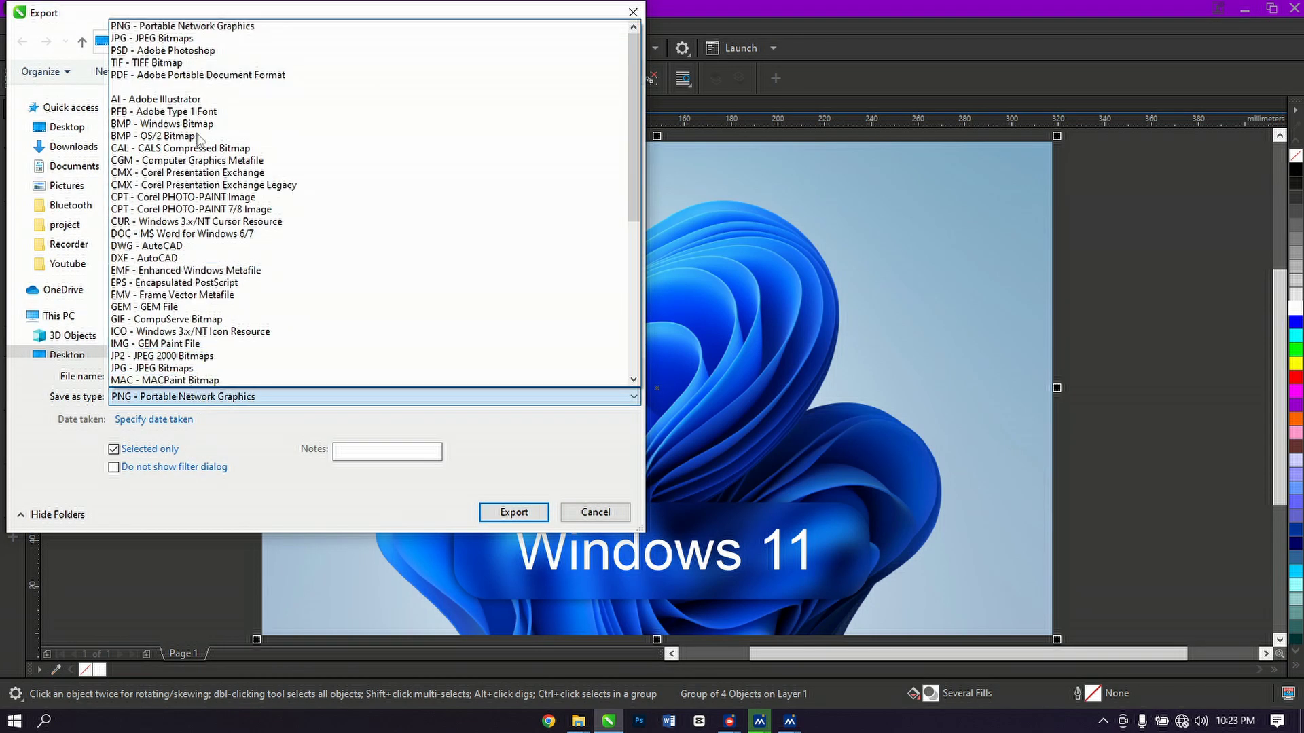
left_click(197, 38)
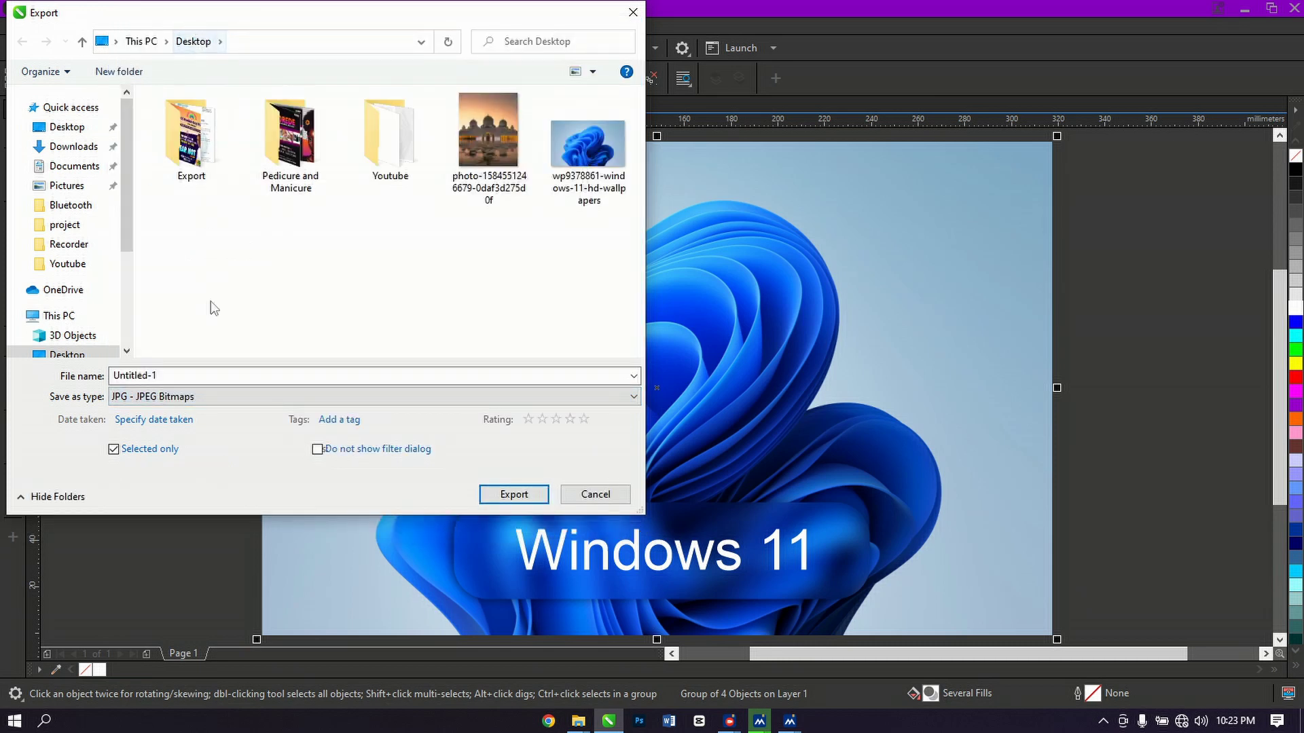
left_click(183, 378)
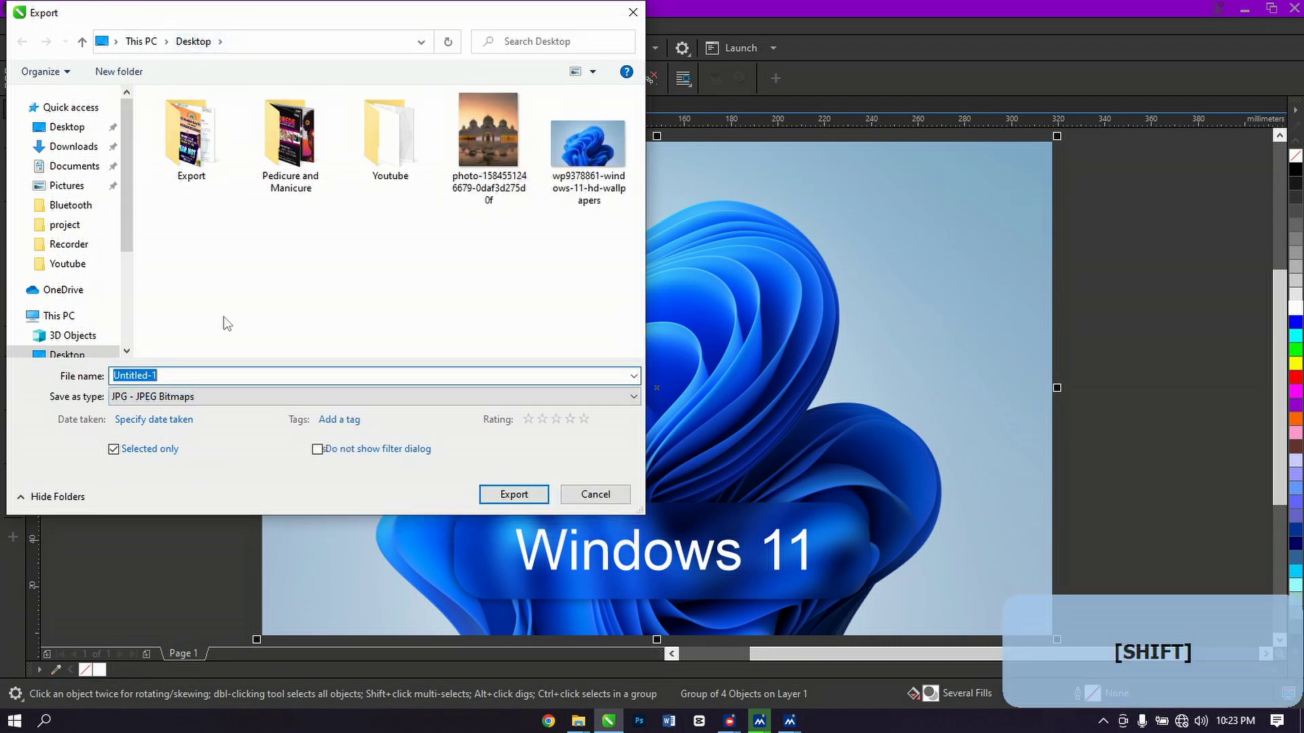
type("Window")
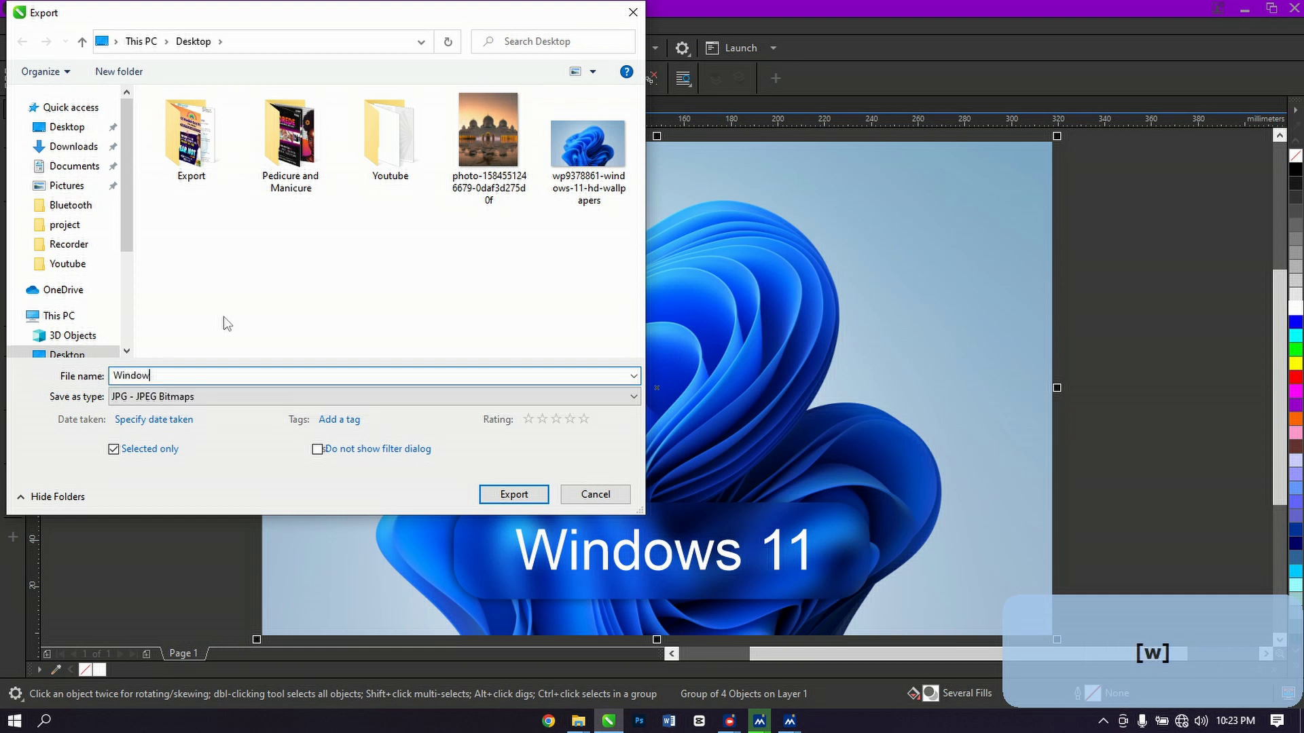
key("BackSpace")
type("s 11")
left_click(532, 495)
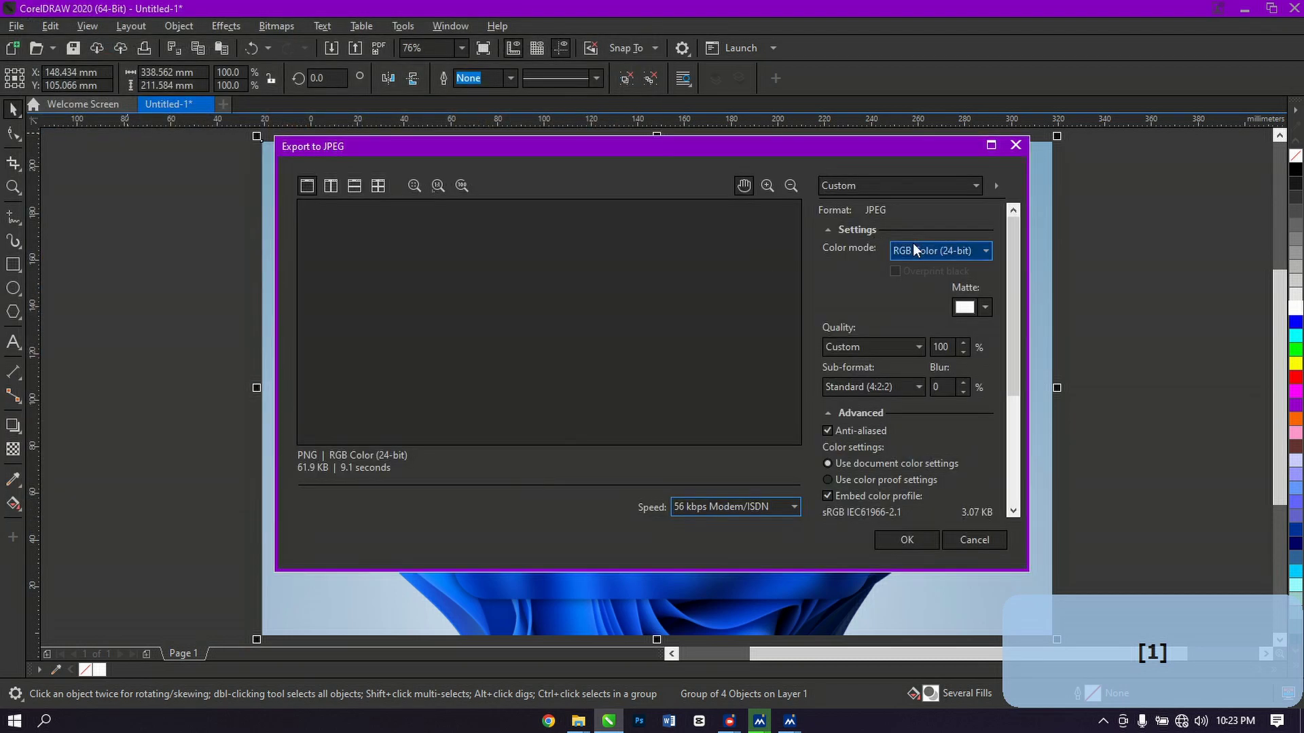
Set the JPEG export to RGB Color (24-bit) at a resolution of 300 and complete the export
left_click(913, 250)
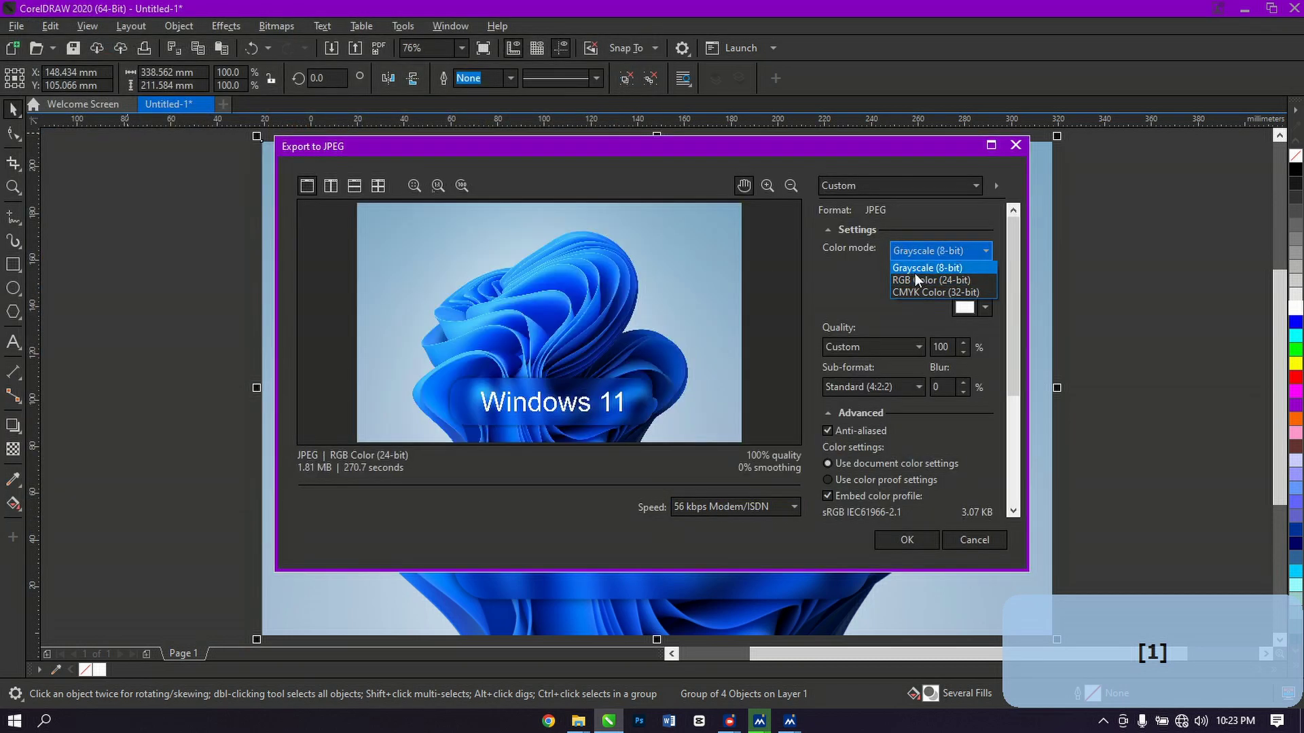
left_click(912, 275)
left_click_drag(1018, 291, 1017, 452)
left_click(963, 471)
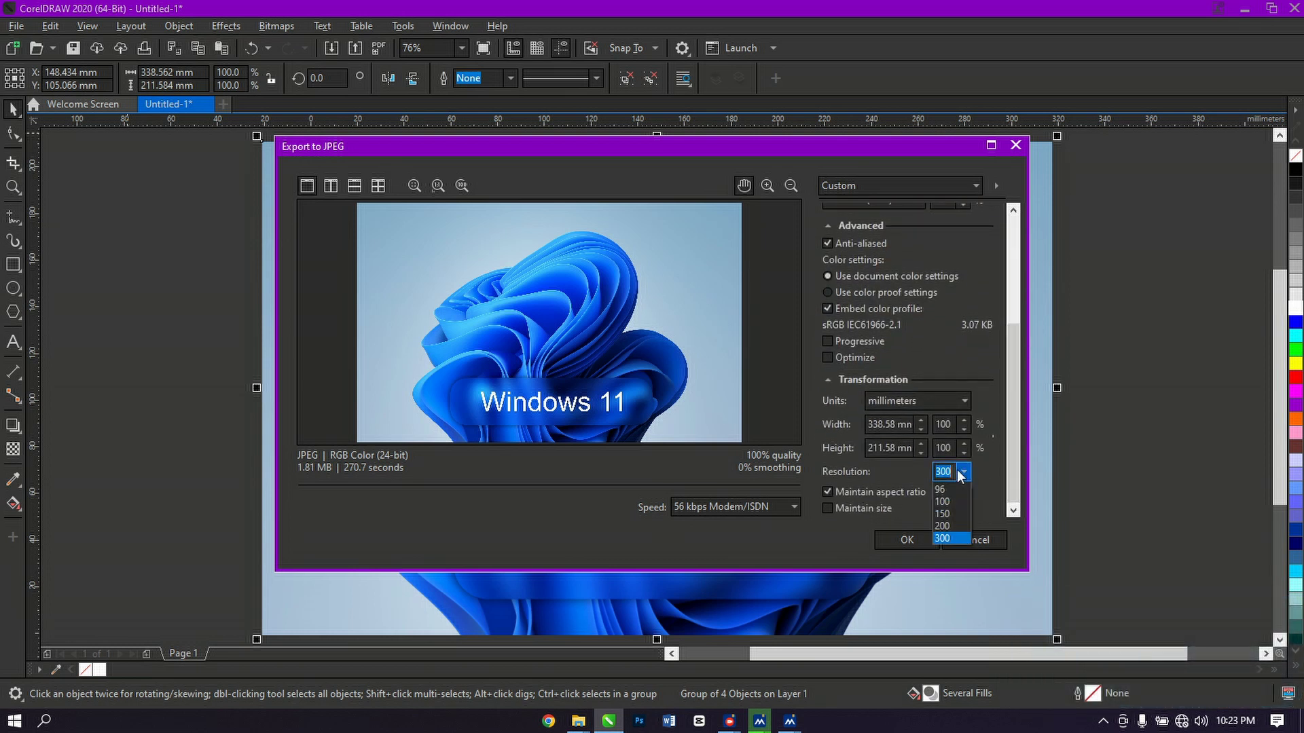
left_click(942, 549)
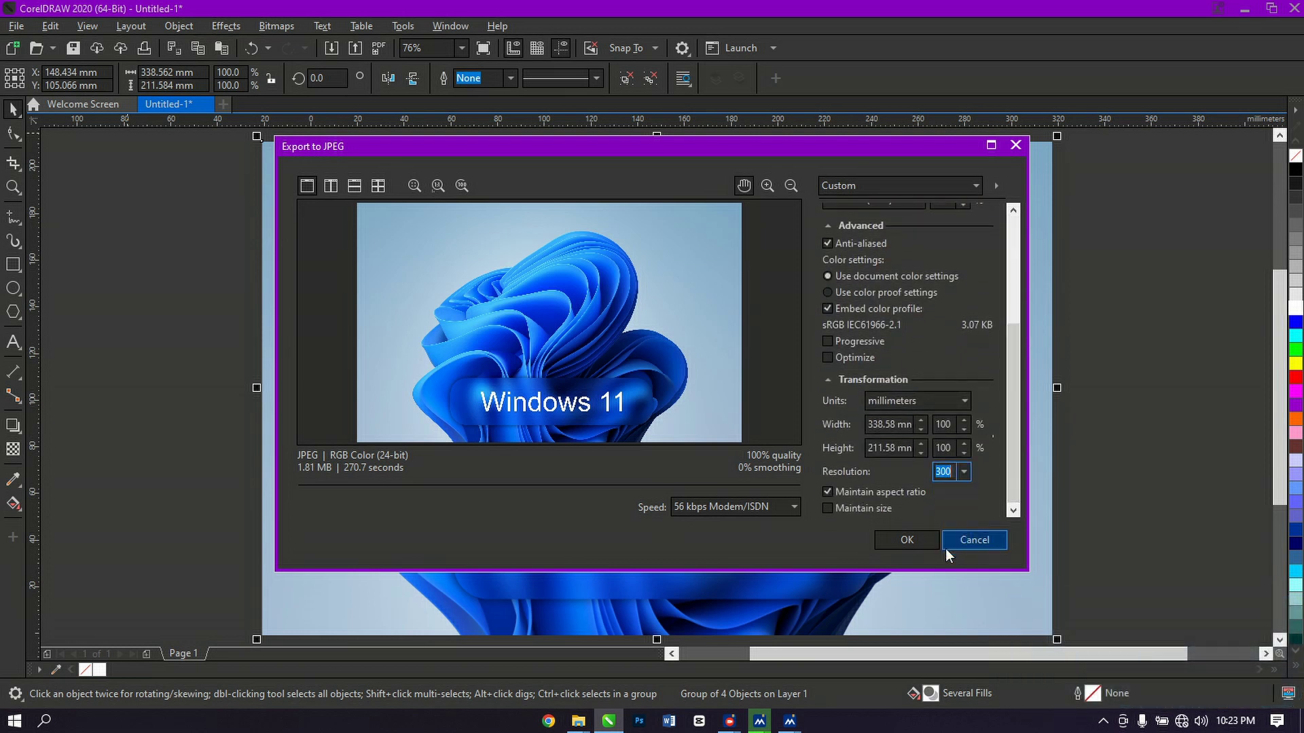
left_click(908, 540)
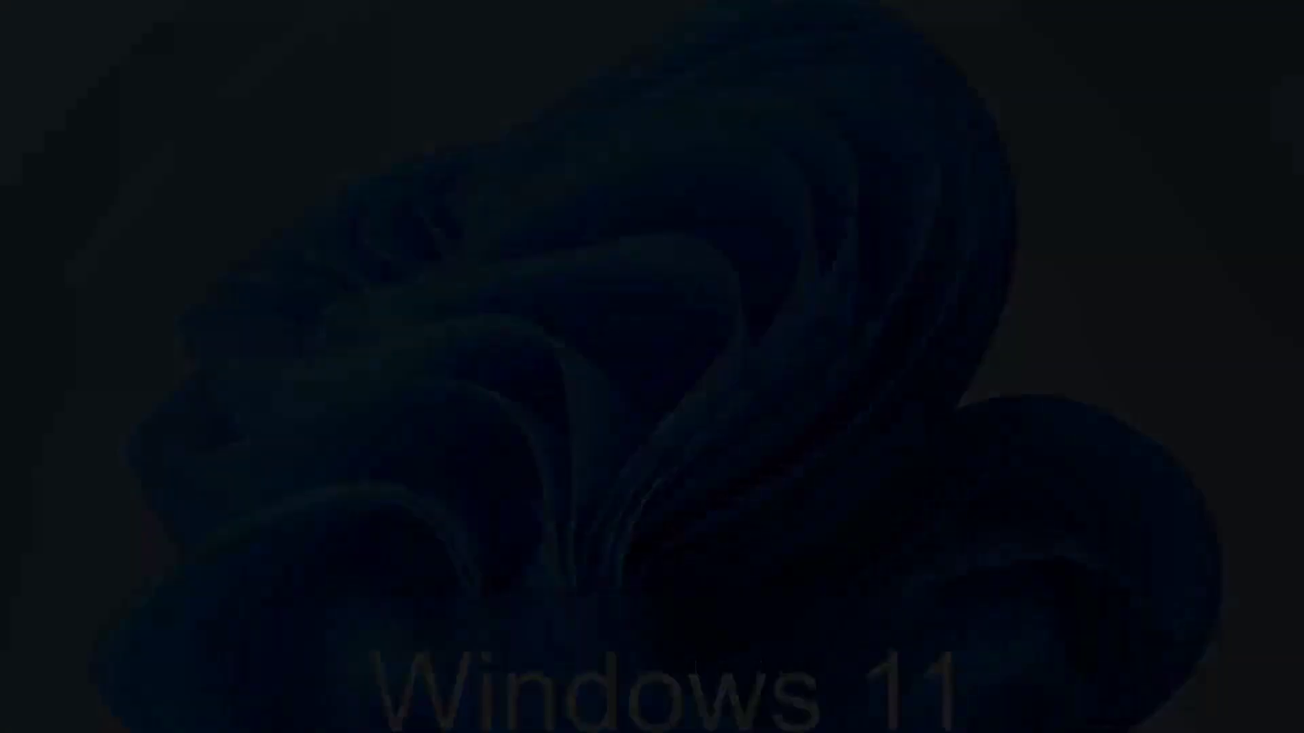